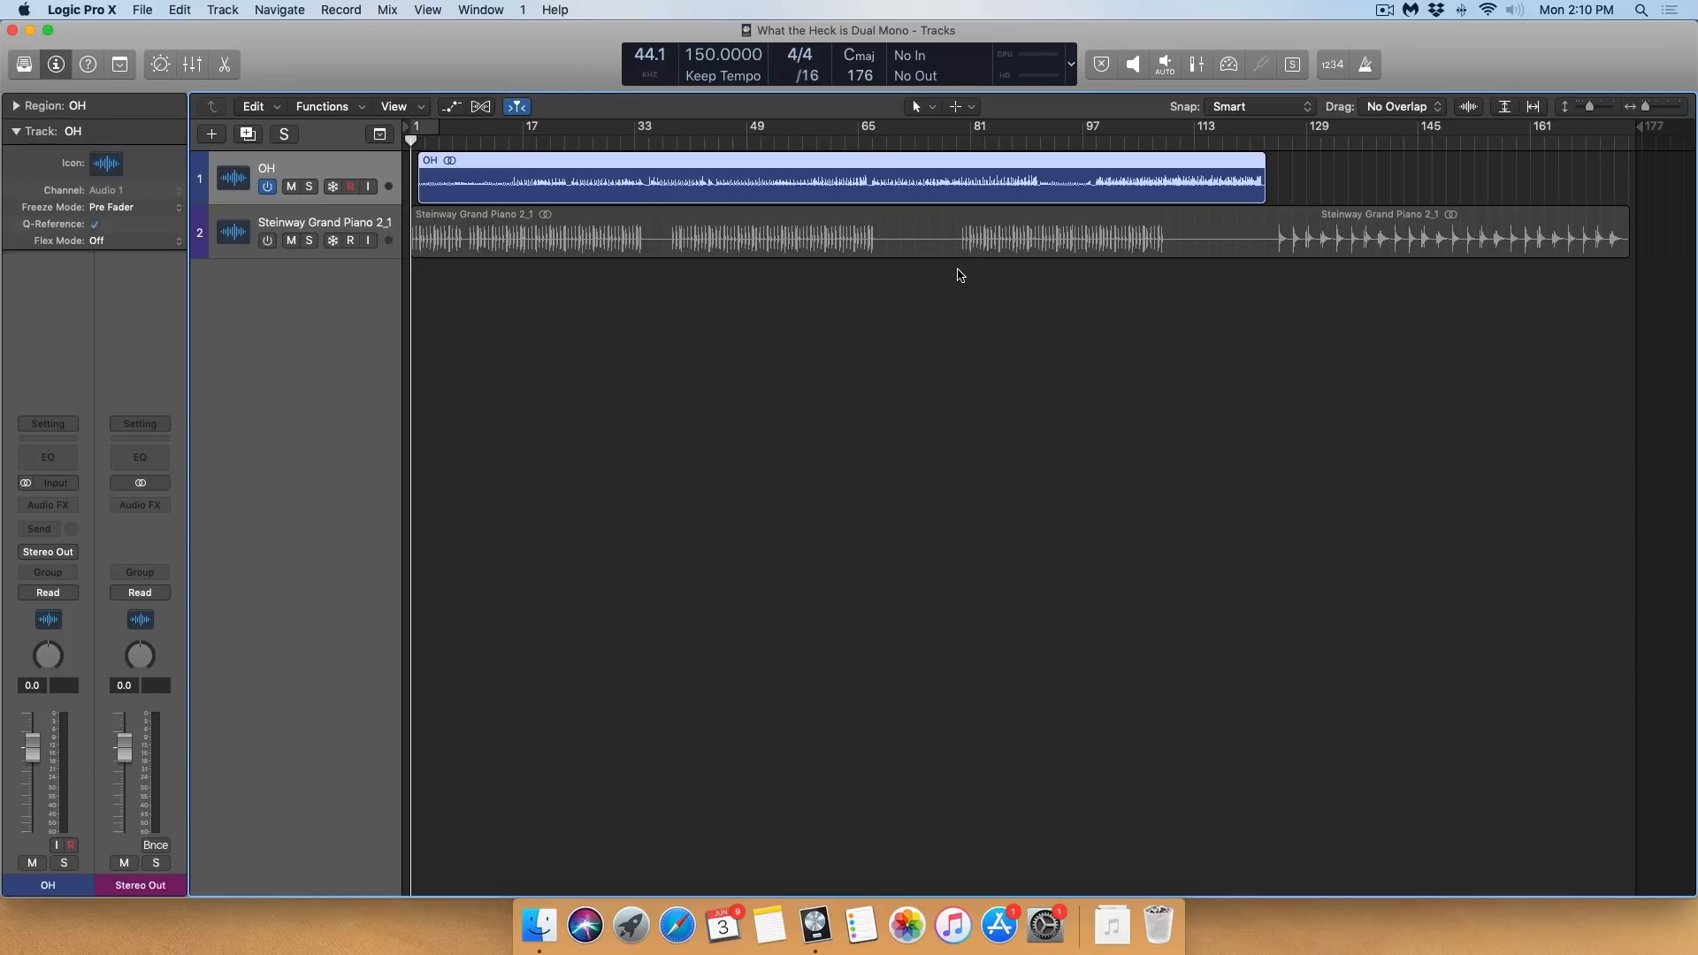
Show the mixer, play the OH track from about bar 16, and switch its channel input format to stereo
key(x)
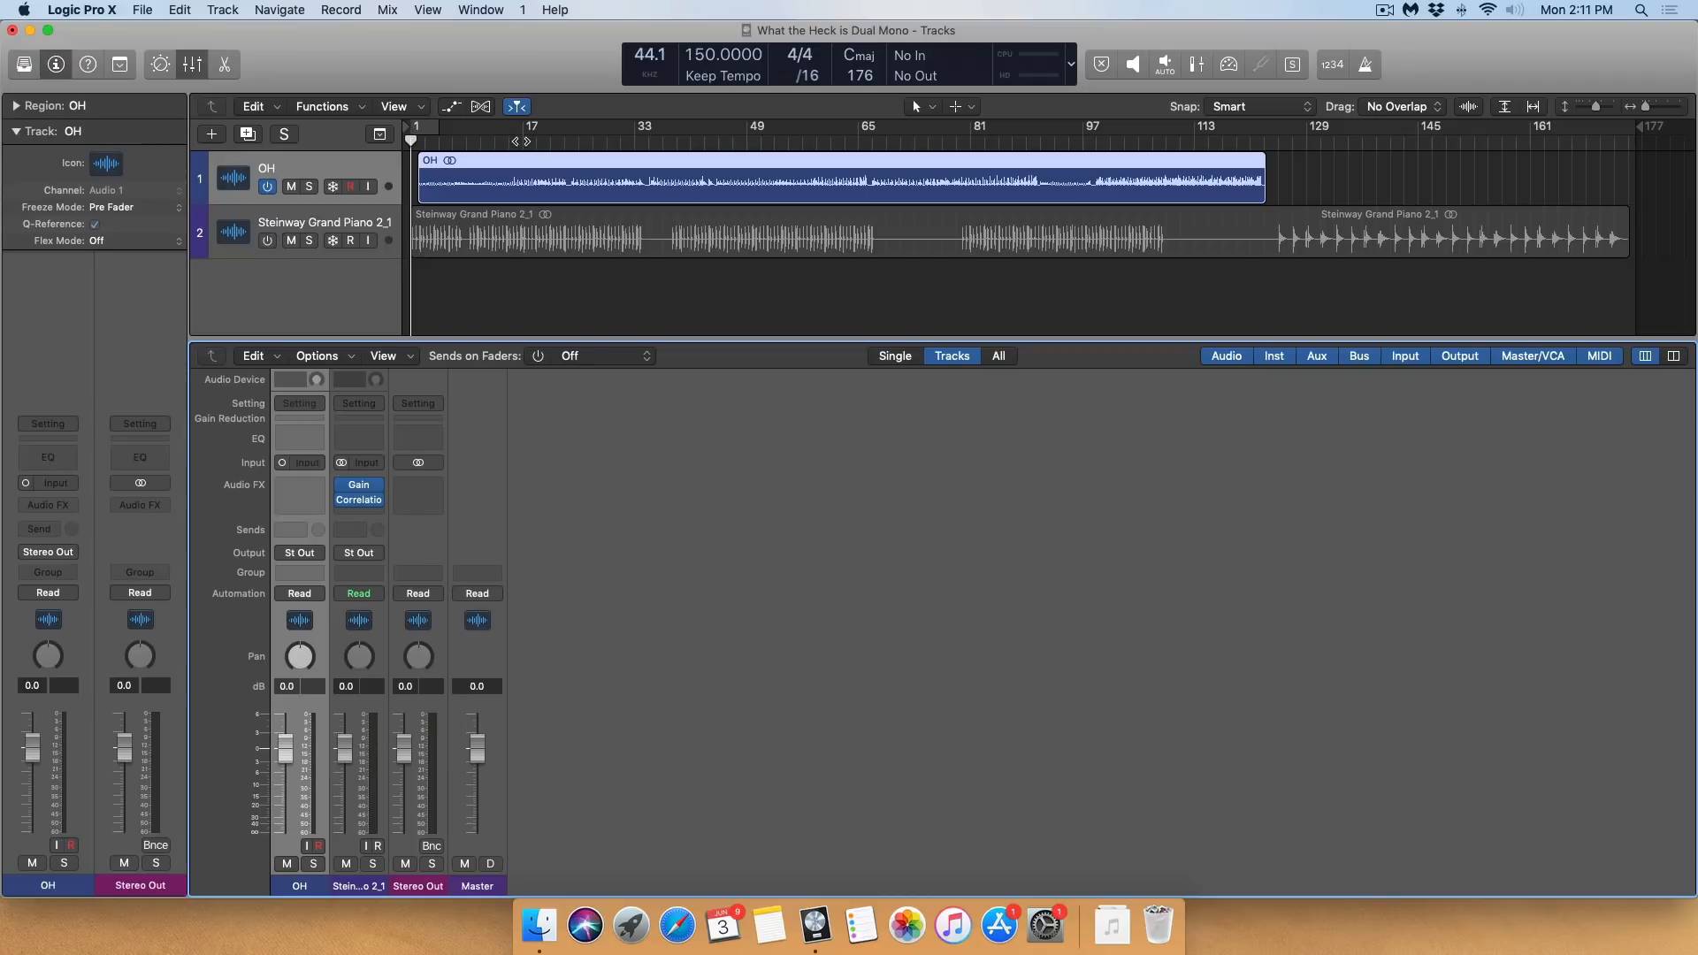
double_click(521, 141)
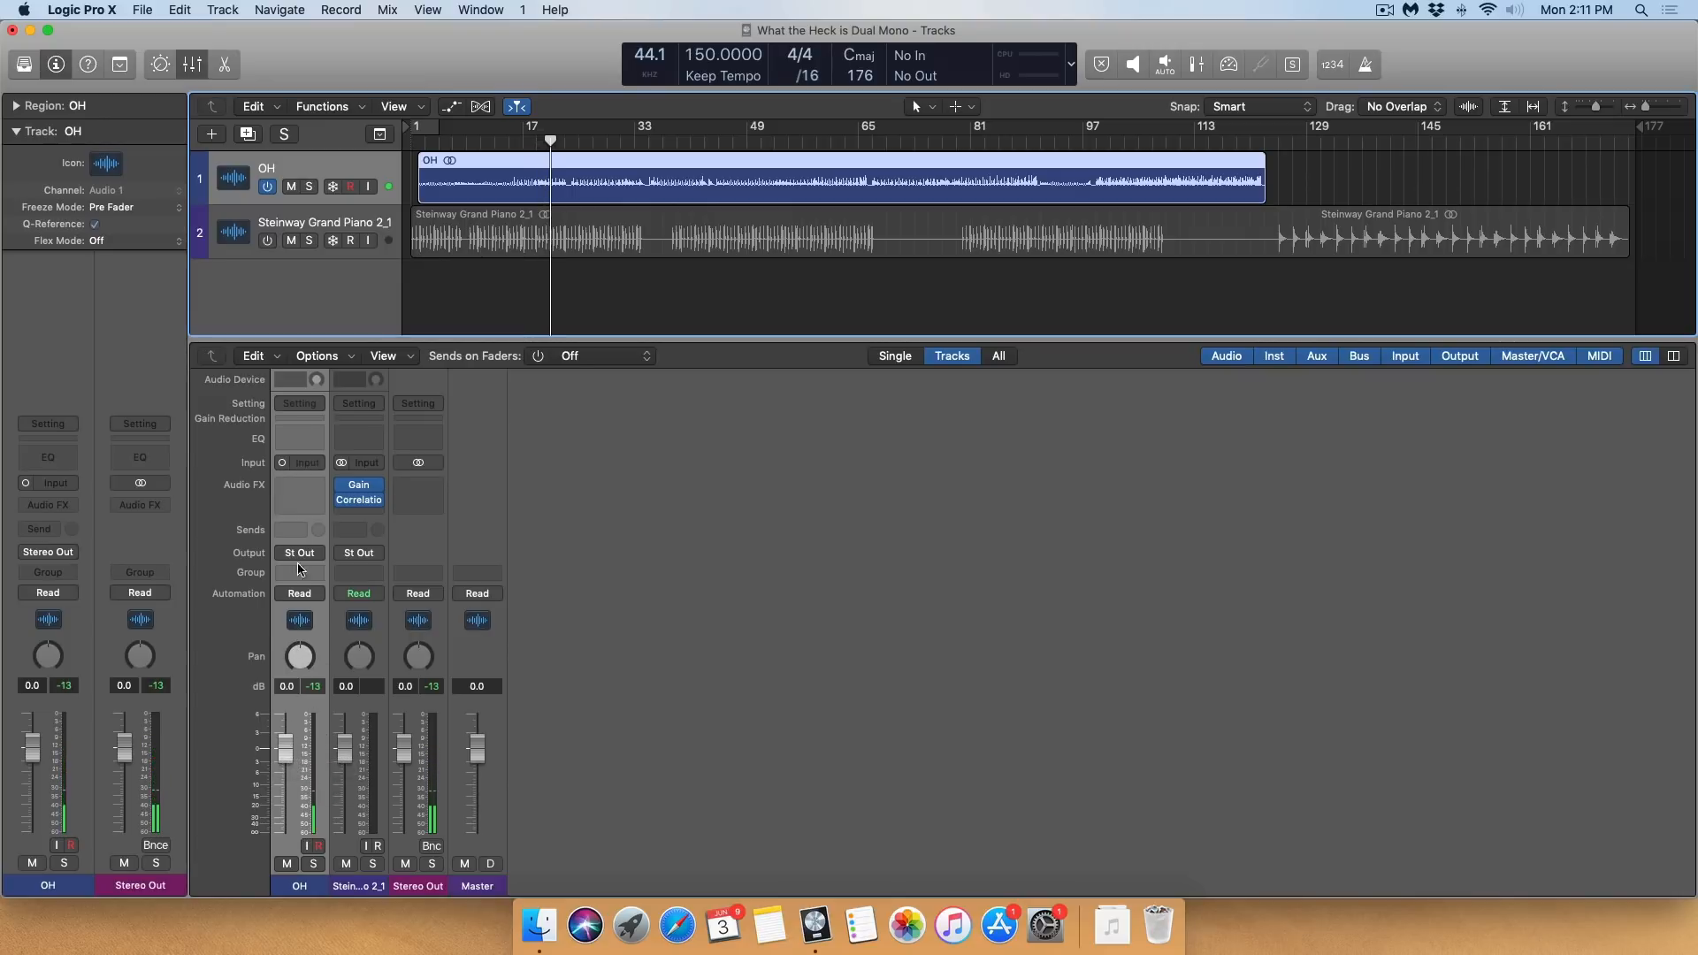
click(283, 463)
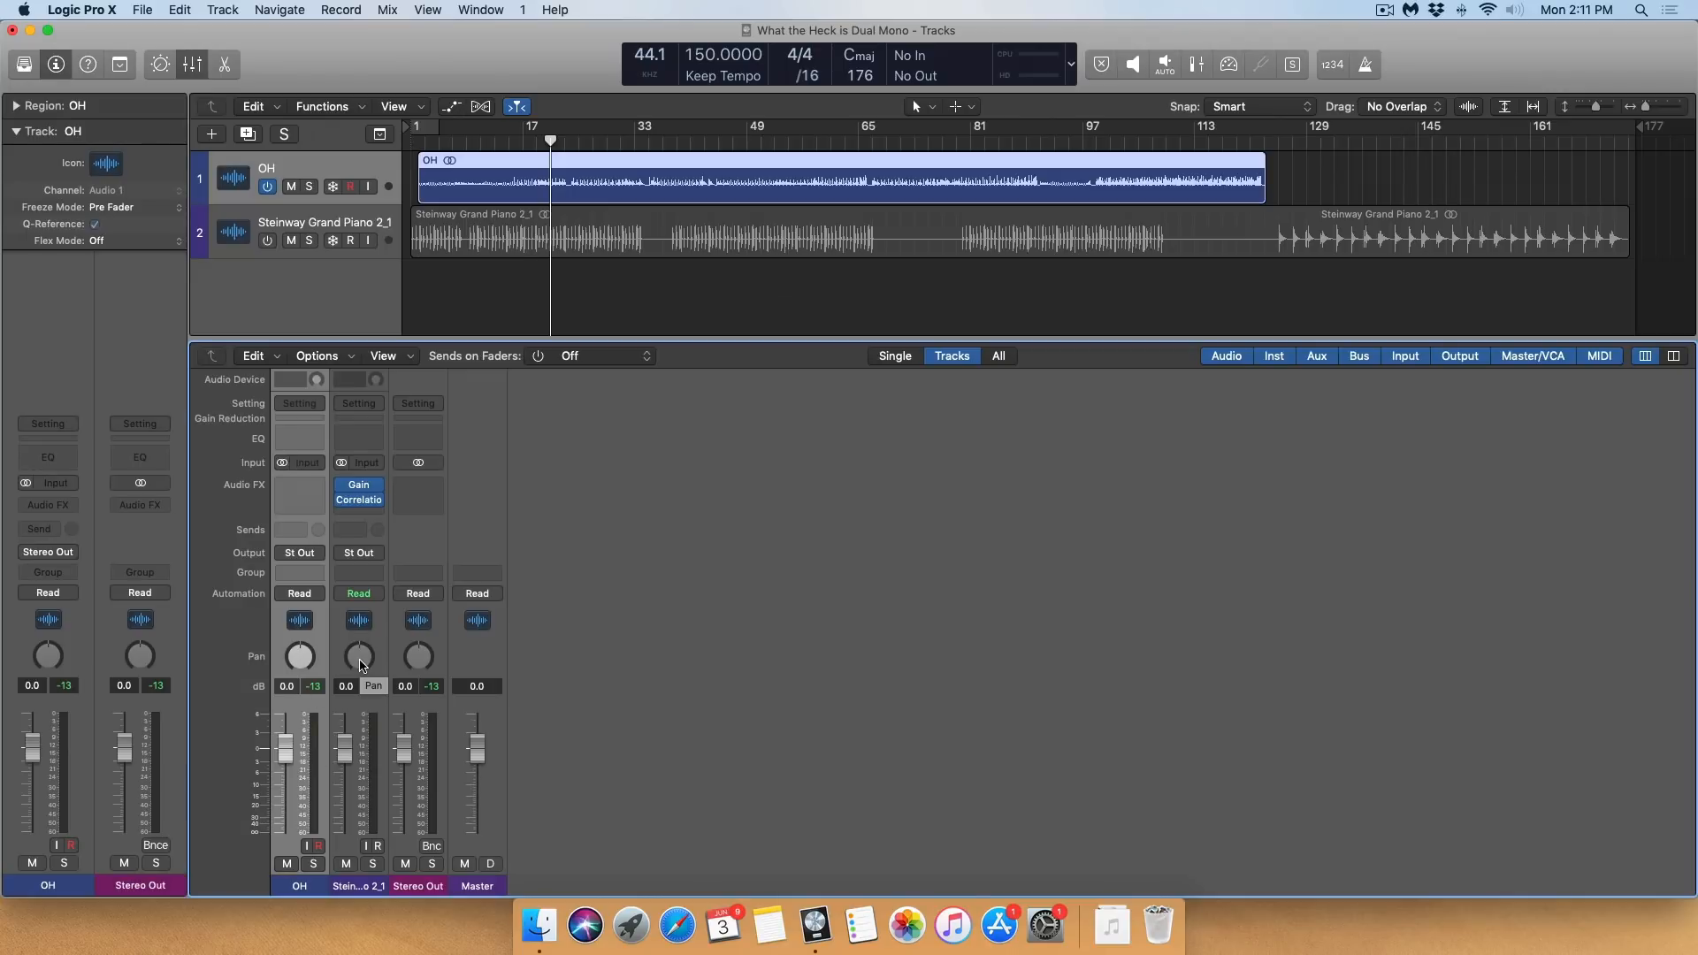
key(space)
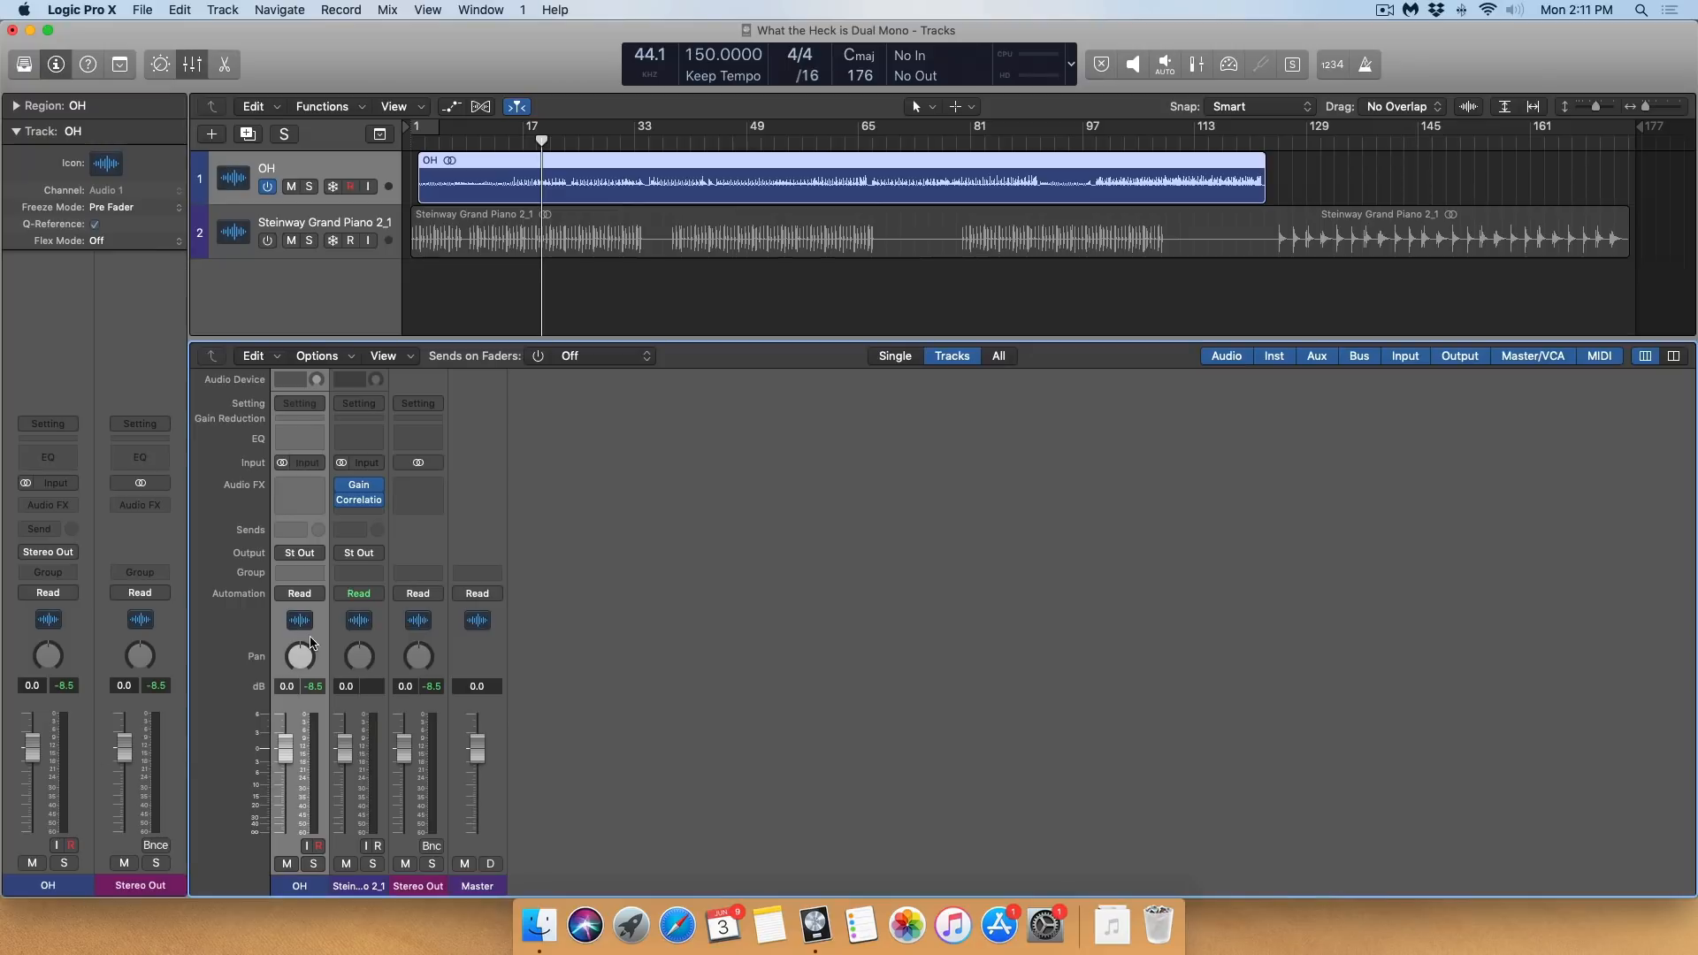
Try panning the OH channel to +63 in the mixer and reset the pan to centre
drag(307, 649, 296, 534)
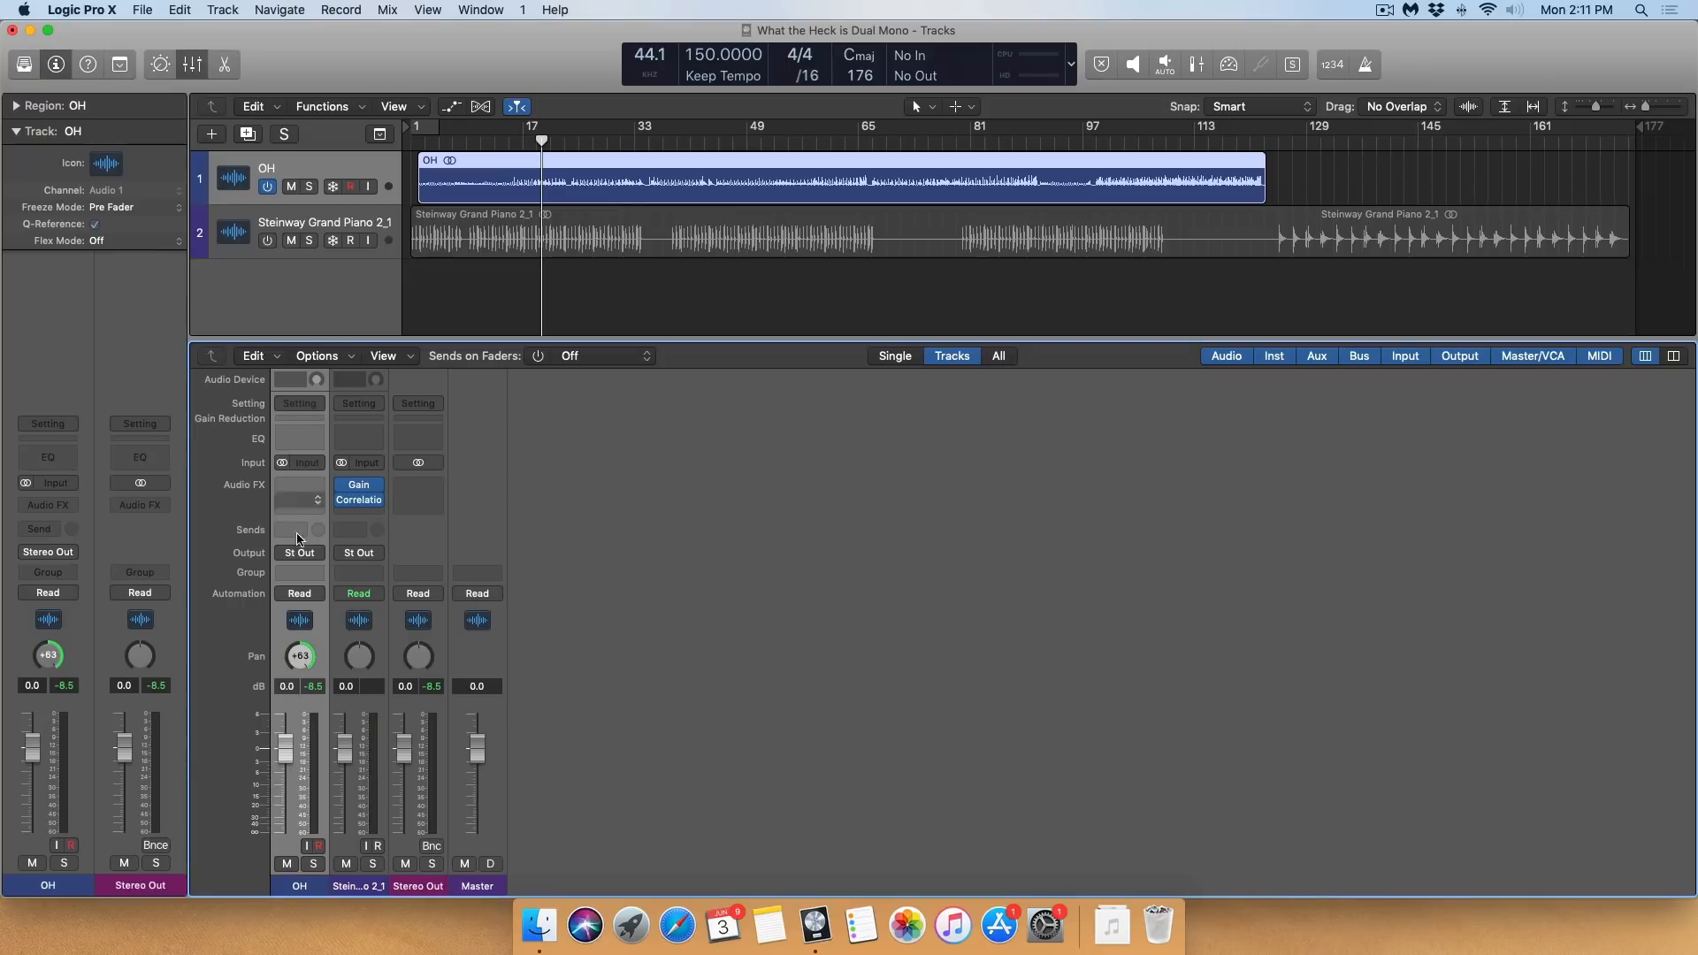
alt+click(292, 657)
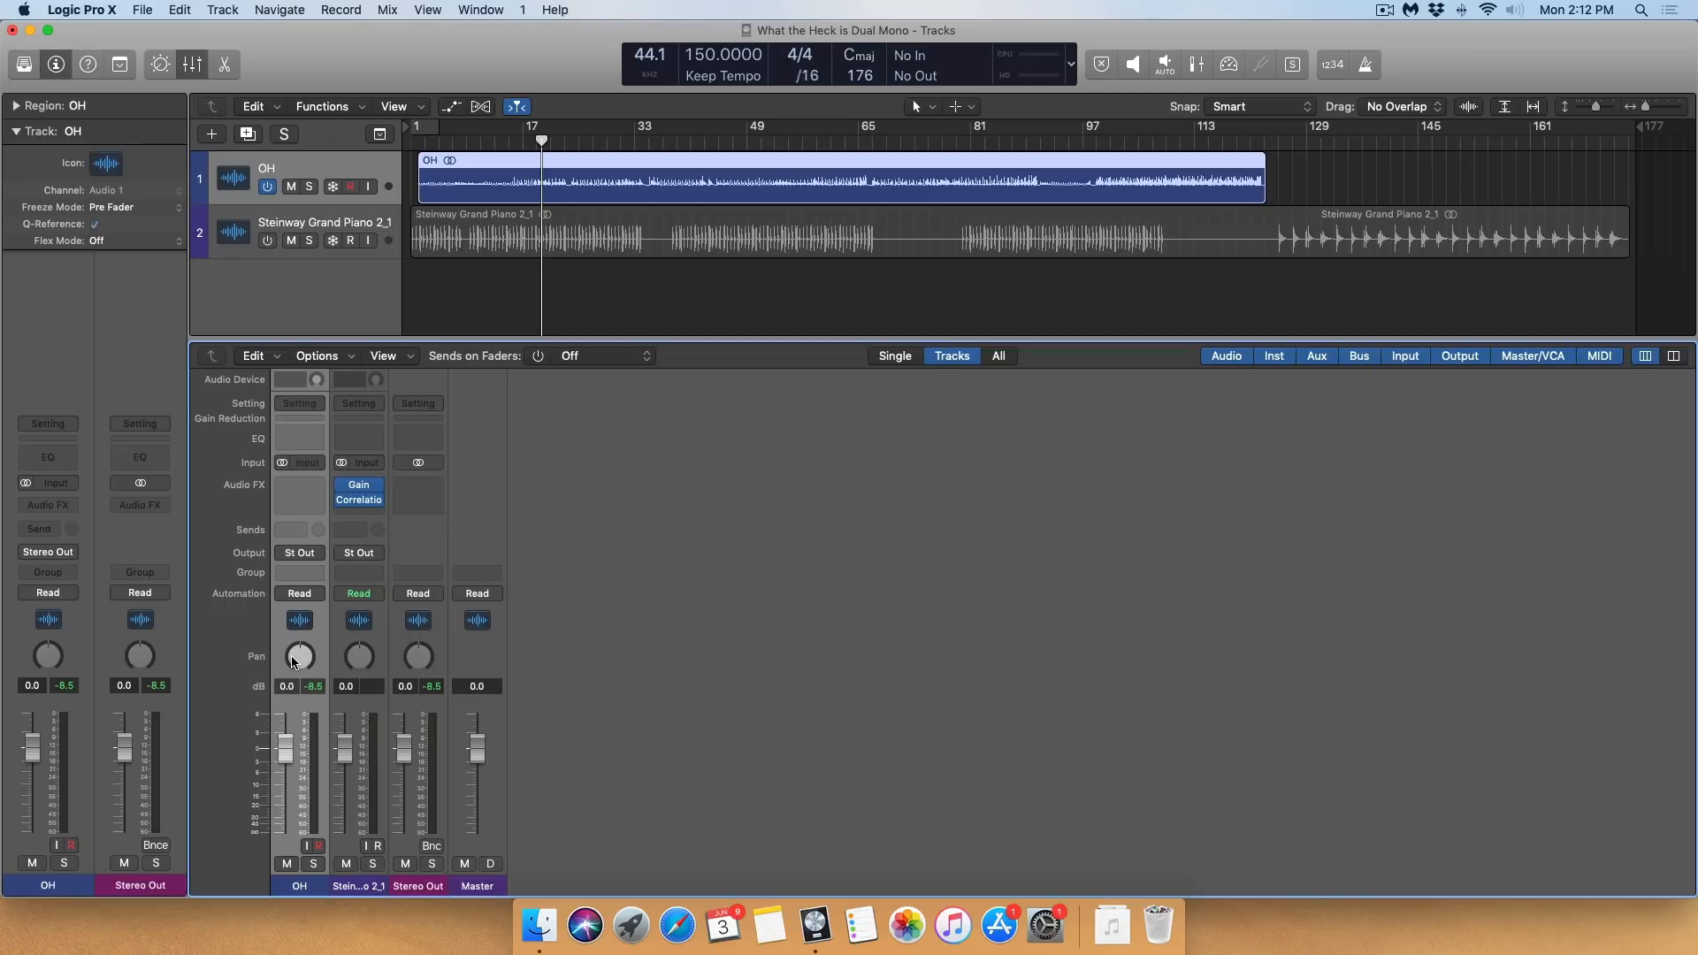
Hide the mixer and zoom to the OH region to compare its left and right waveforms during playback
key(x)
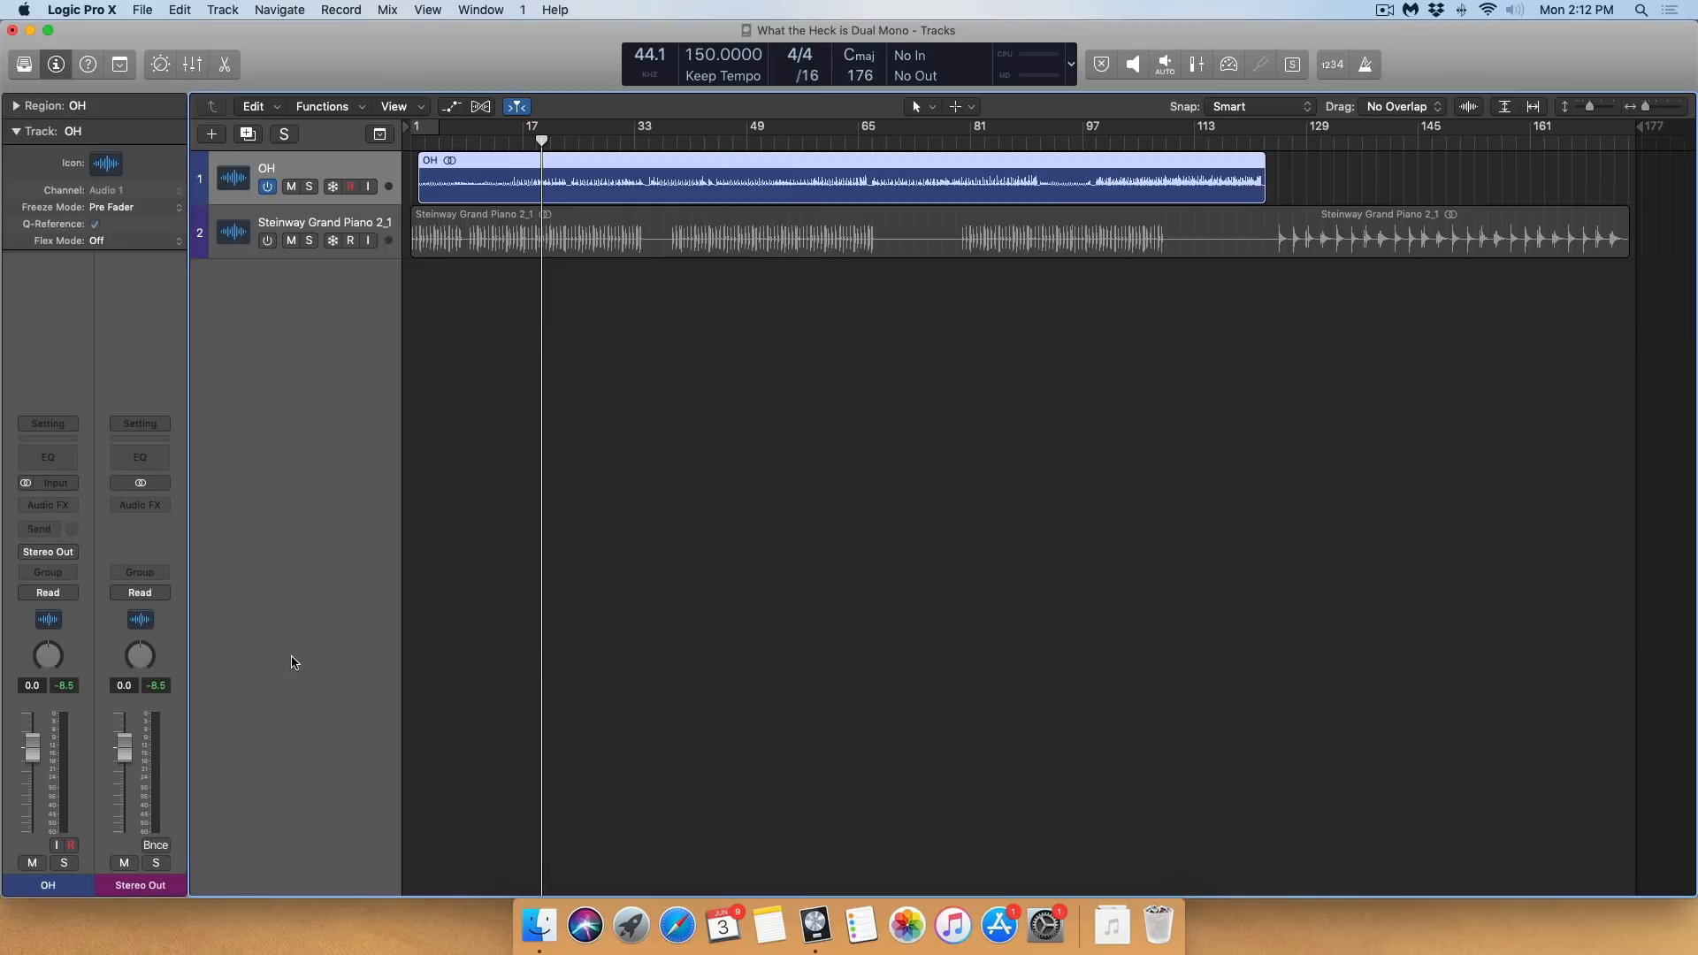
key(z)
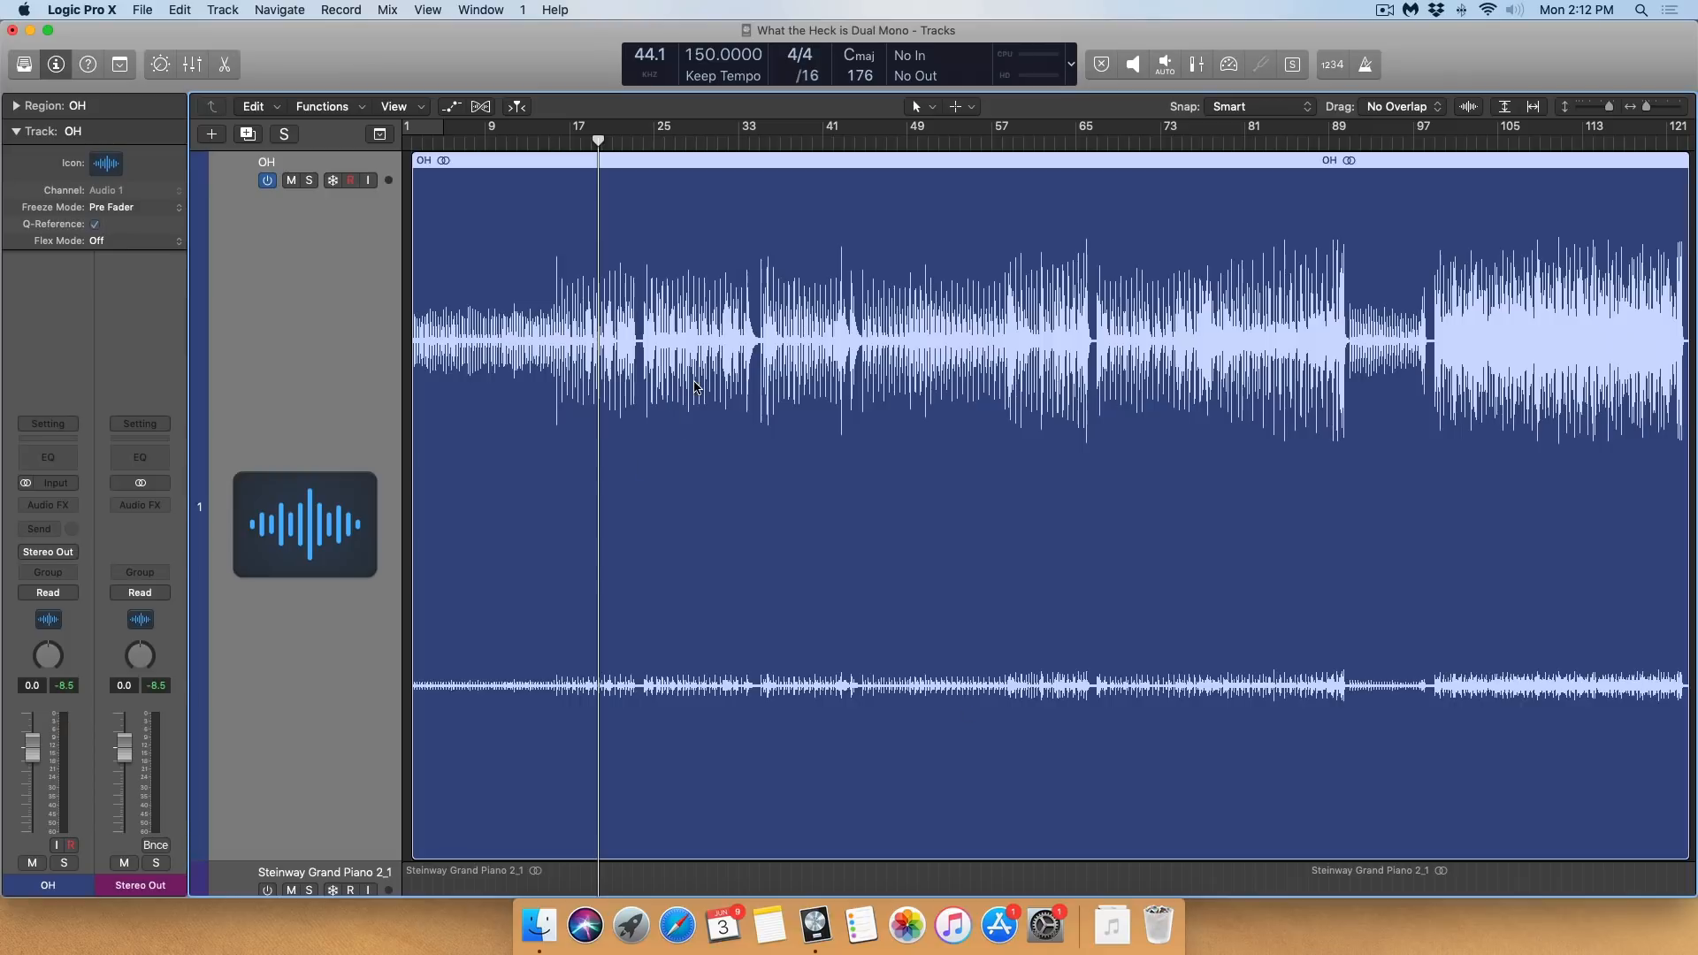
key(space)
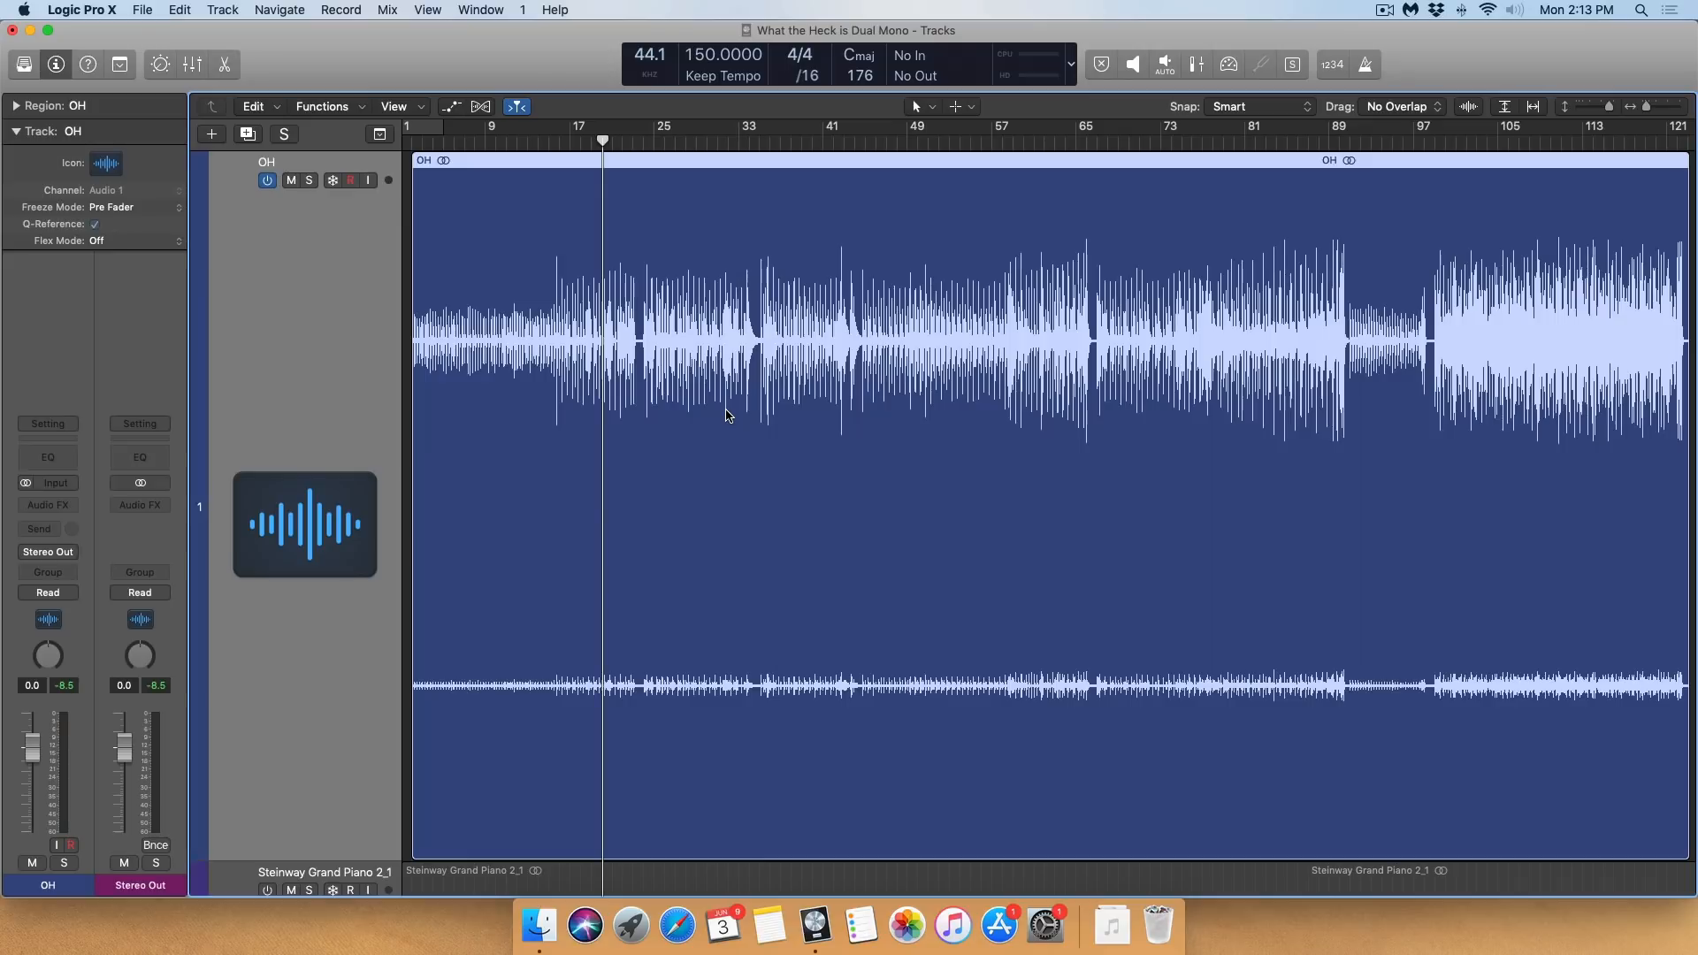
Insert a Gain plug-in on the OH track and switch it to its Dual Mono version
click(56, 505)
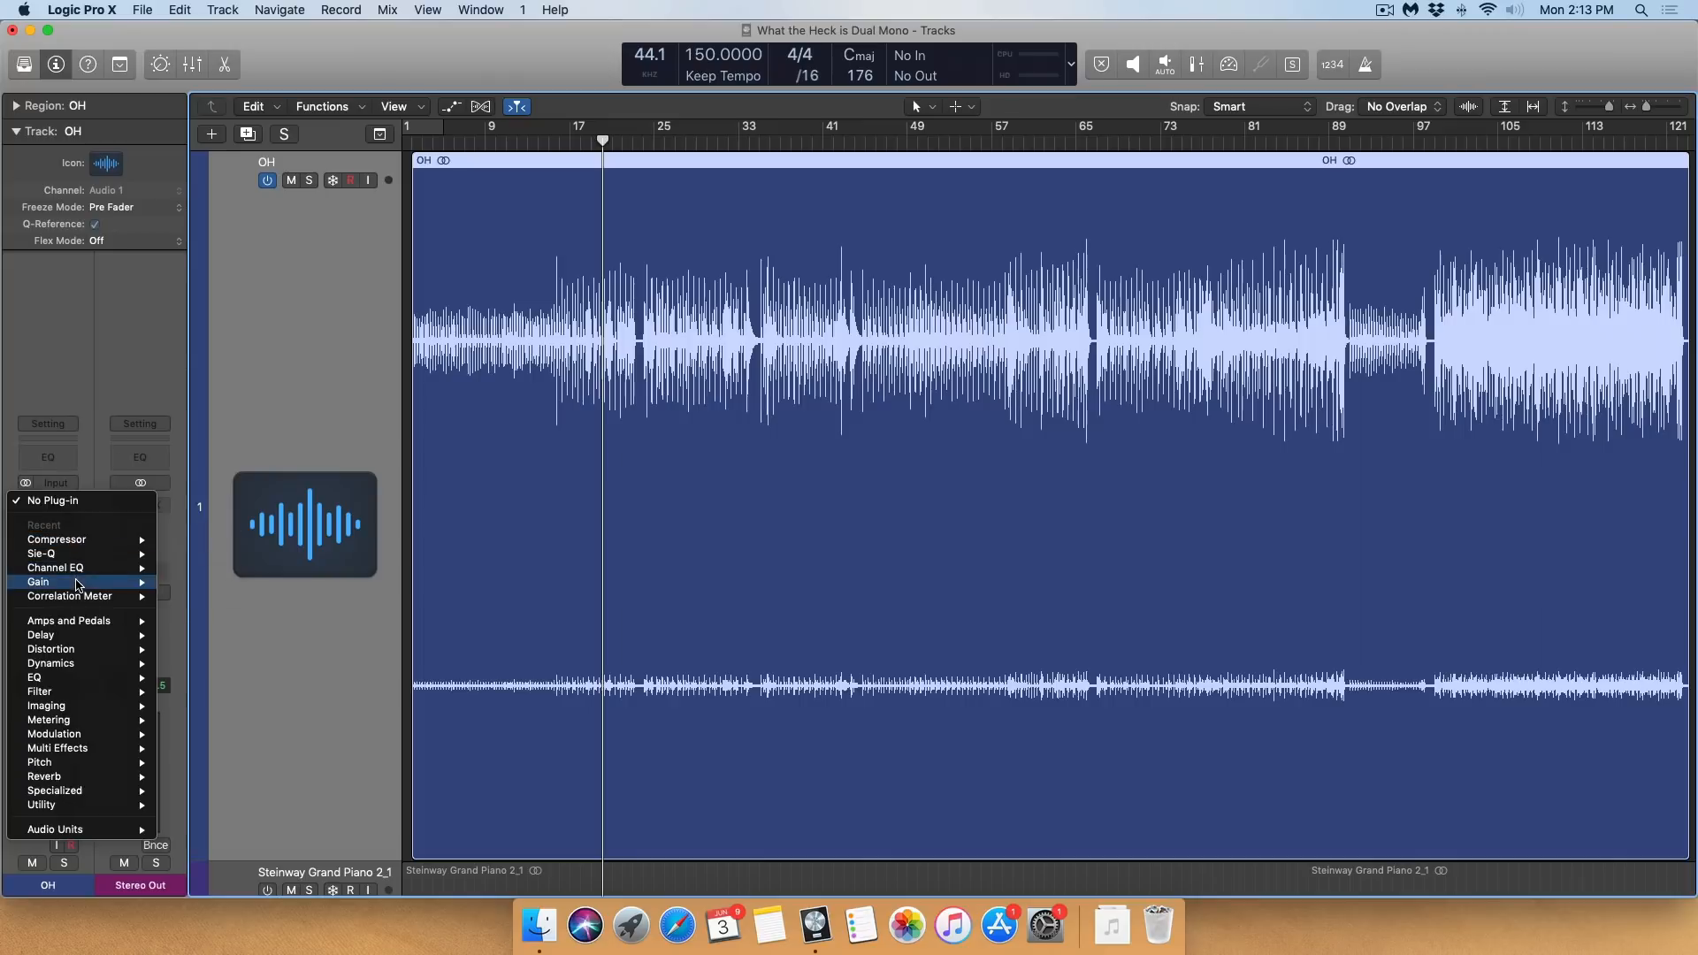
click(77, 582)
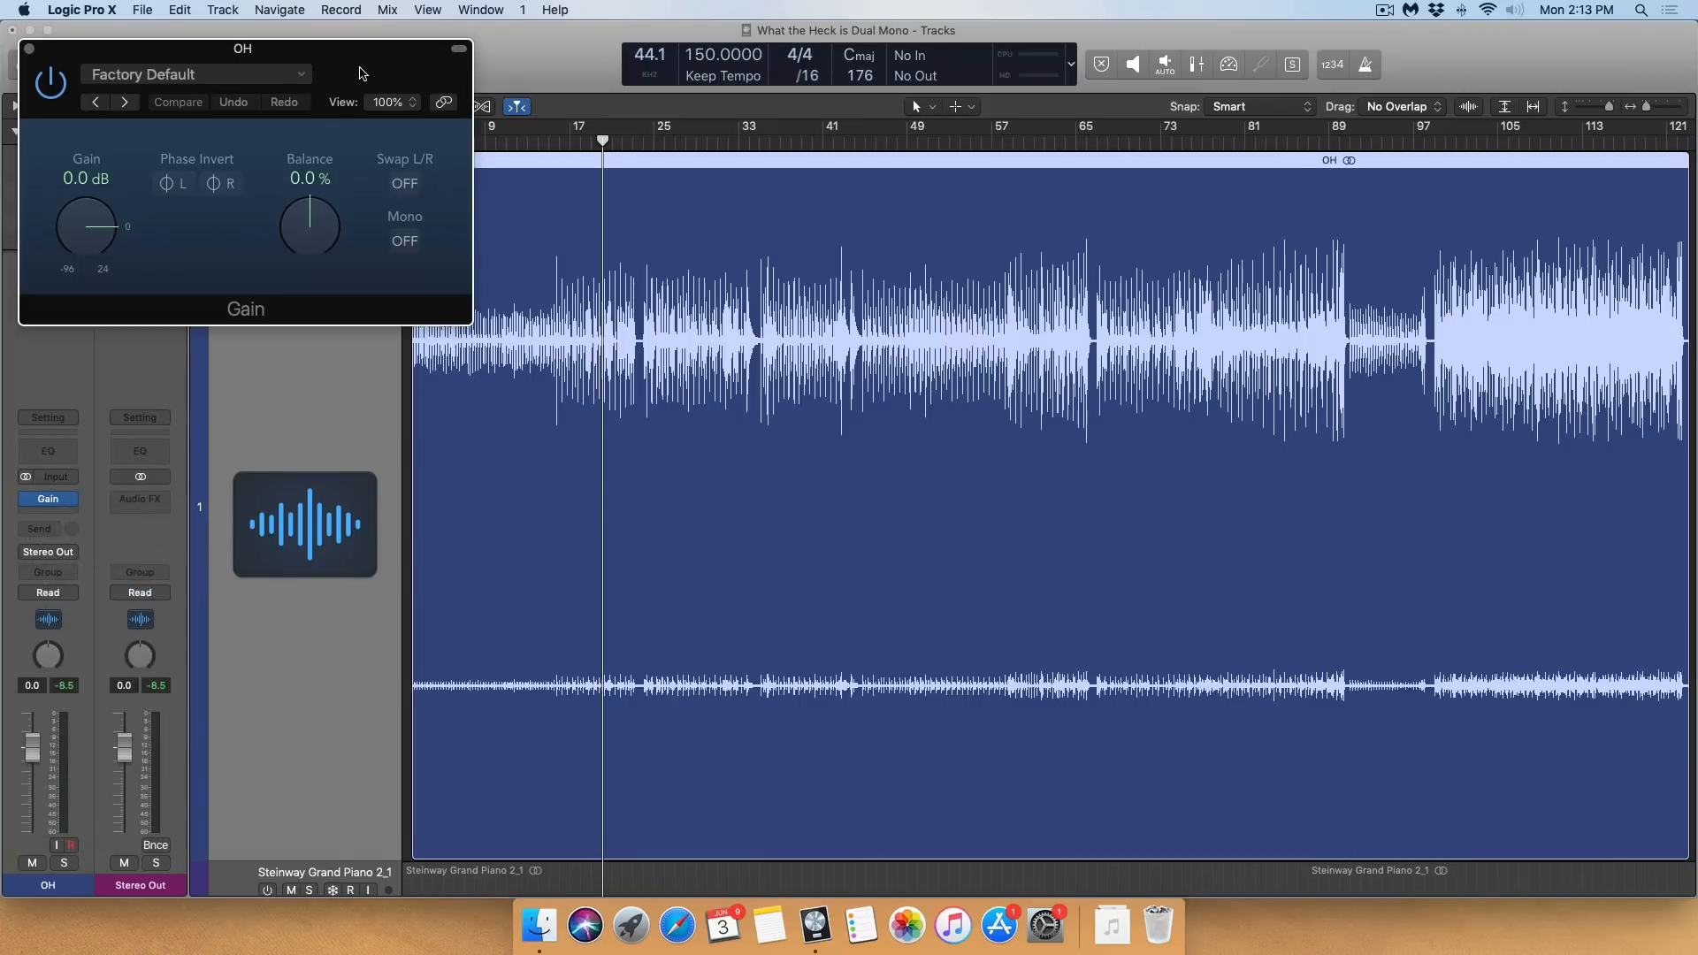
drag(198, 108, 524, 288)
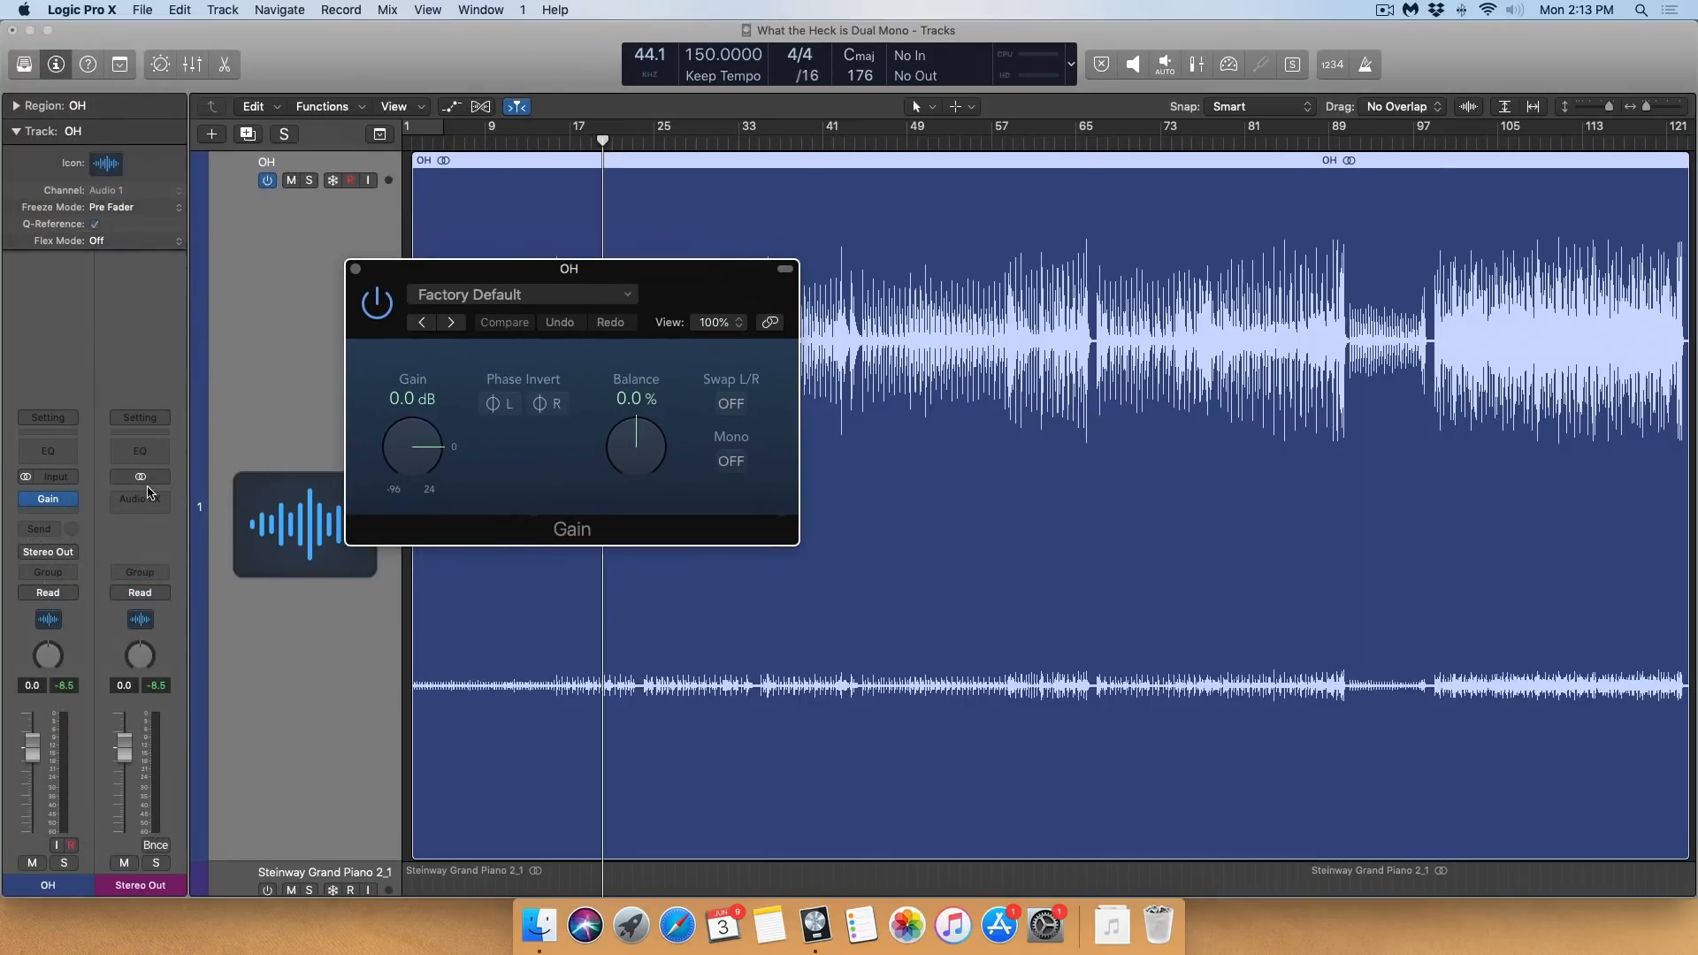
click(76, 506)
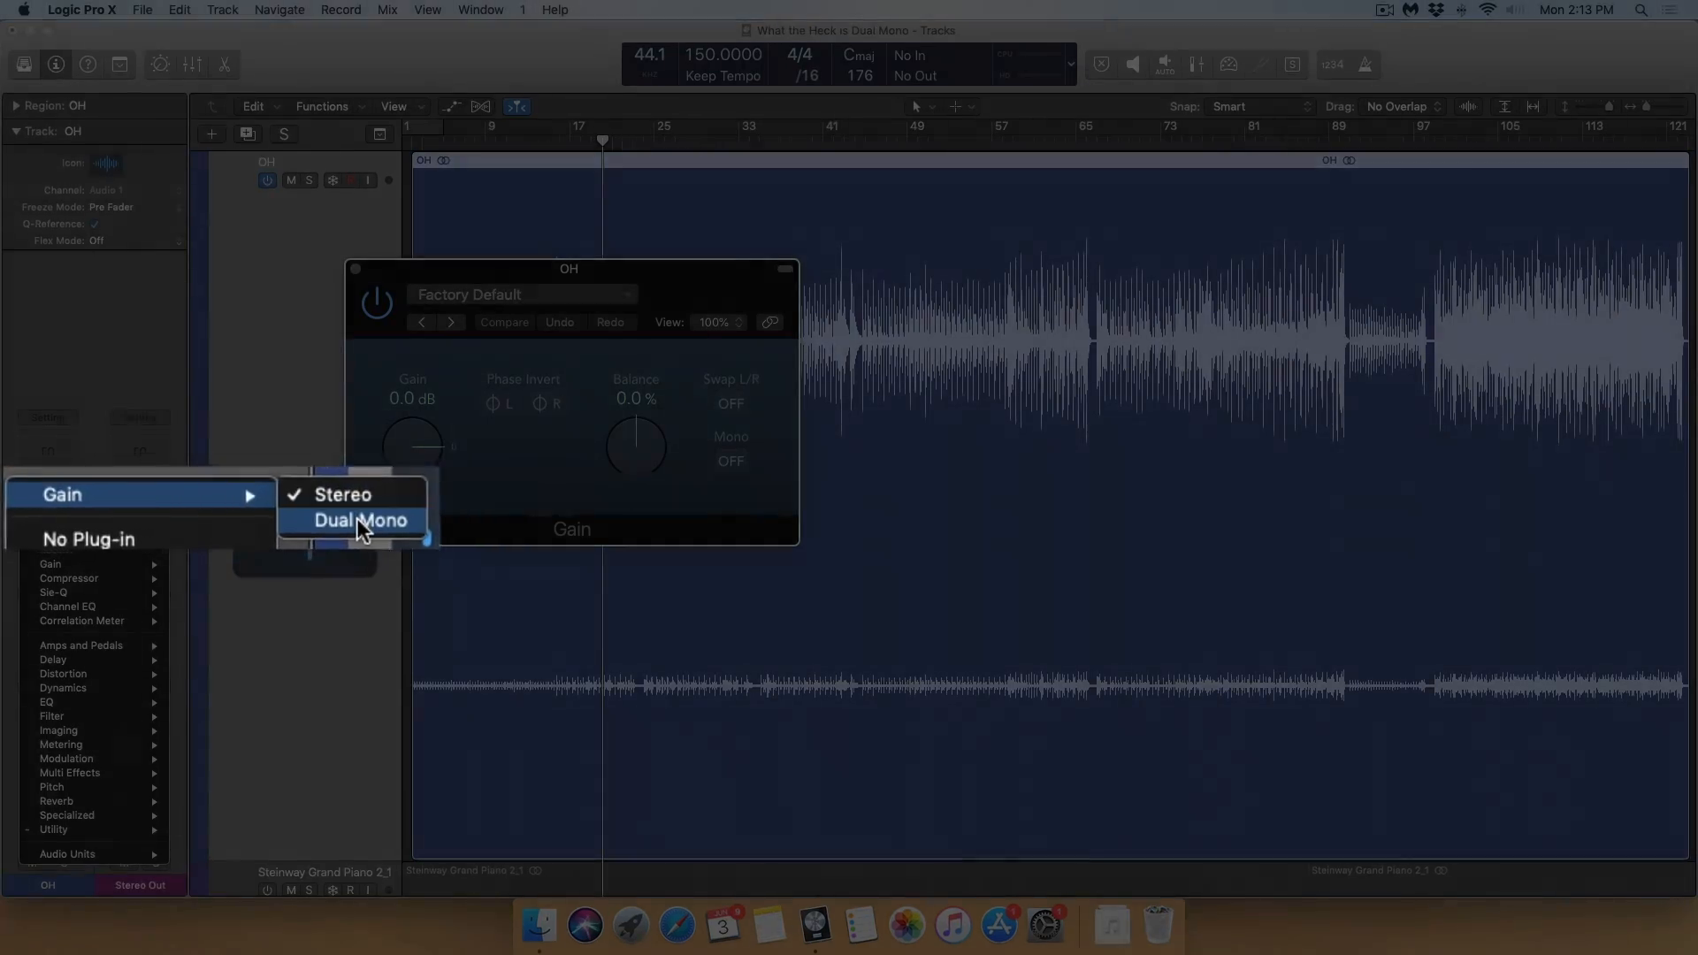
click(396, 522)
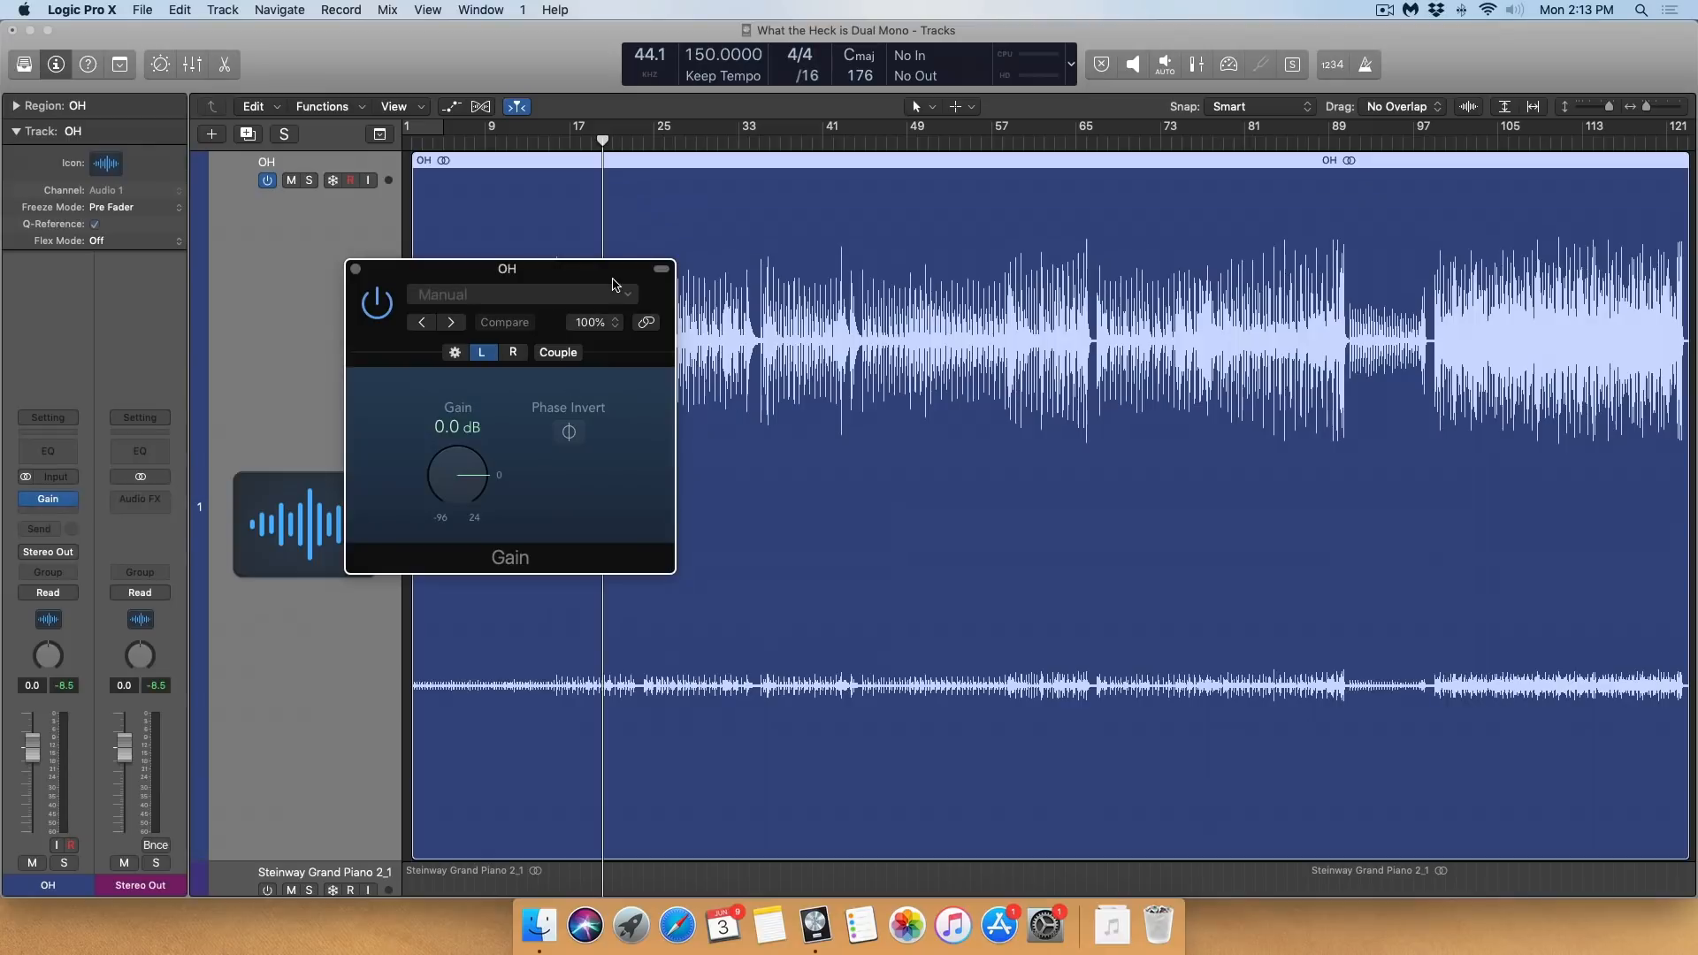
drag(895, 245, 968, 240)
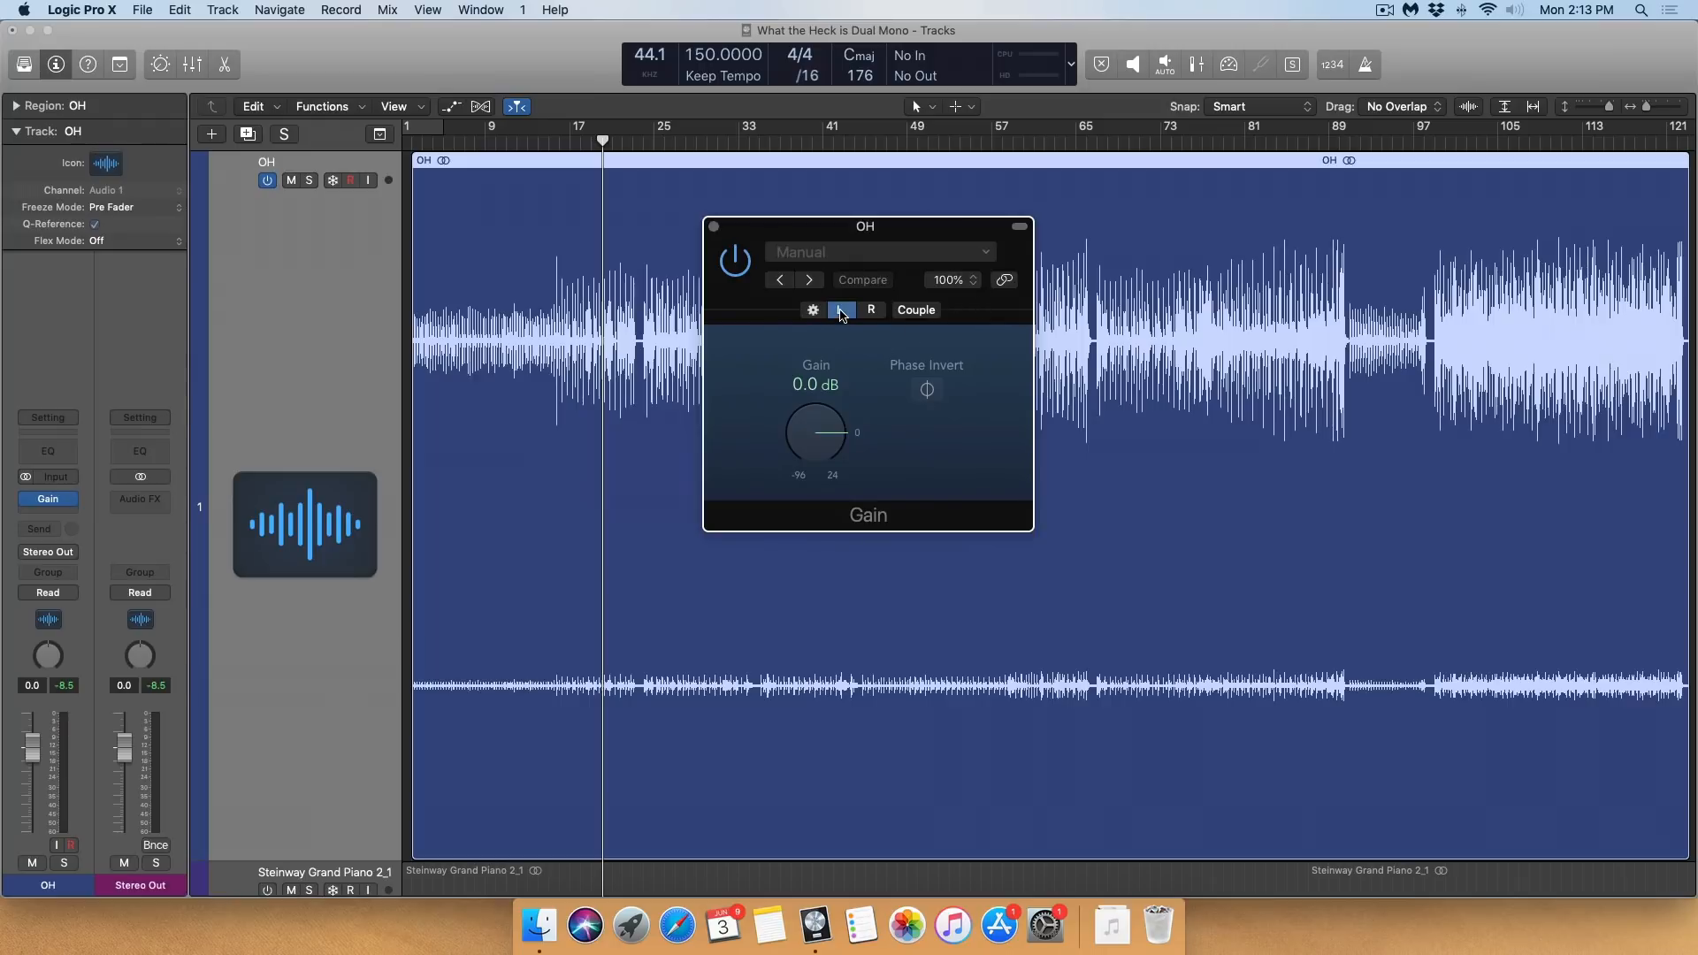
Try coupling the Gain plug-in's channels at -44.9 dB, reset the gain to 0 dB, and uncouple them with the right channel selected
click(867, 312)
click(842, 311)
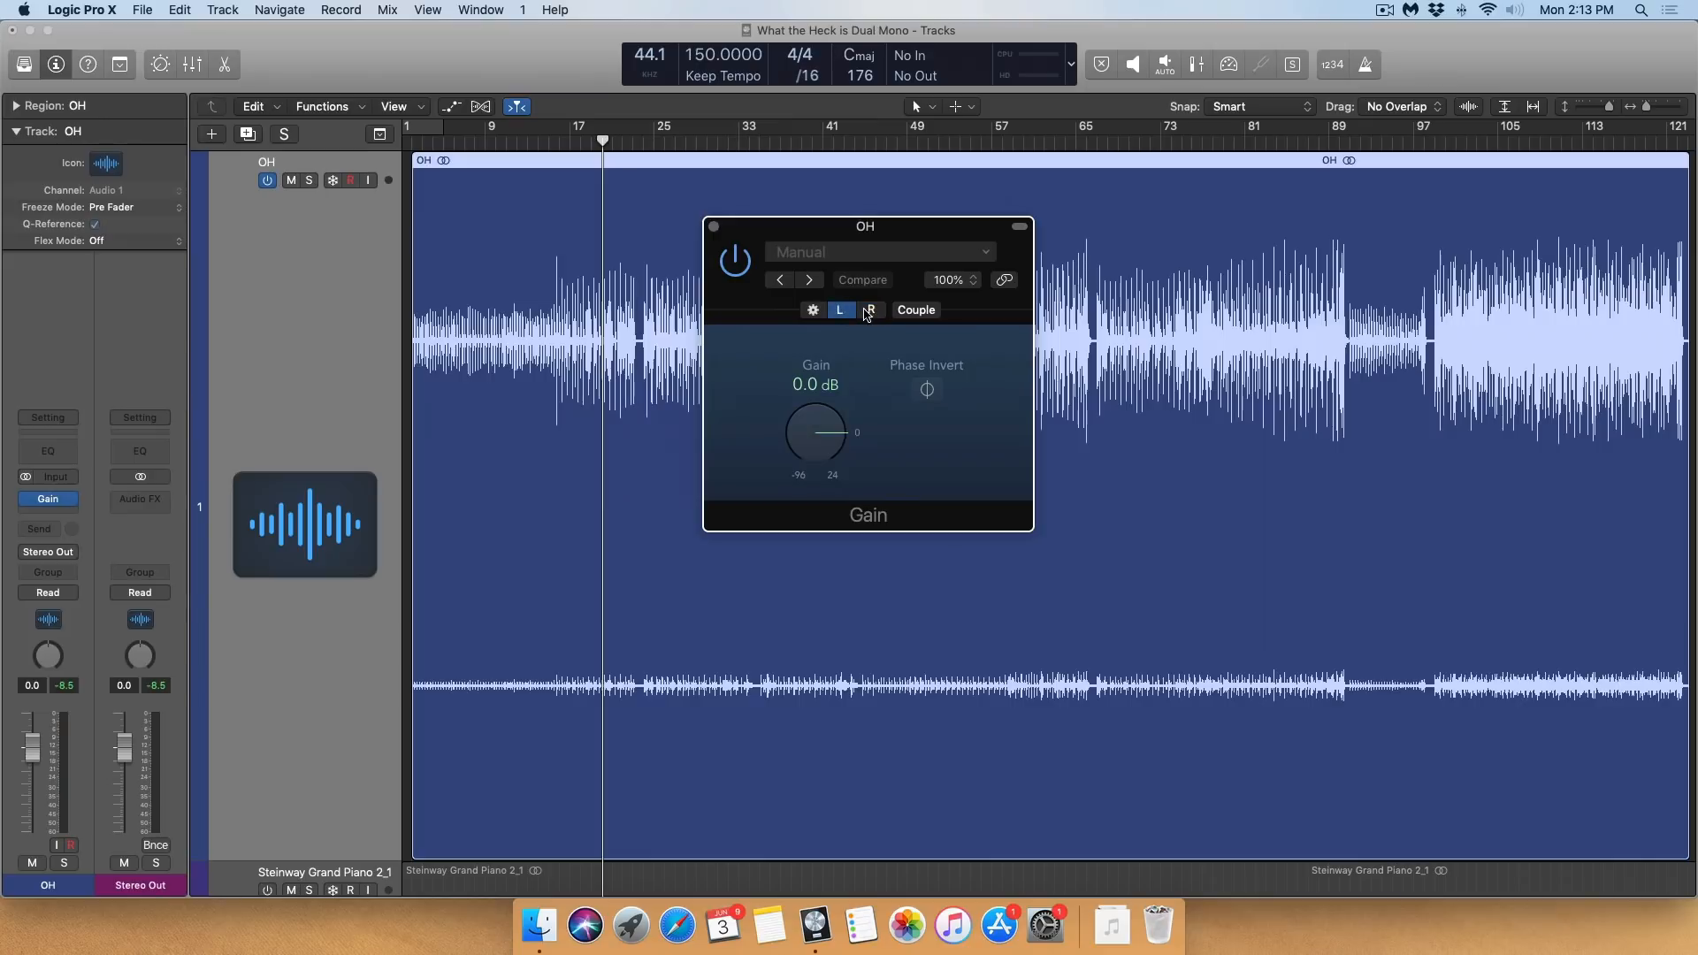
click(916, 311)
drag(820, 427, 818, 531)
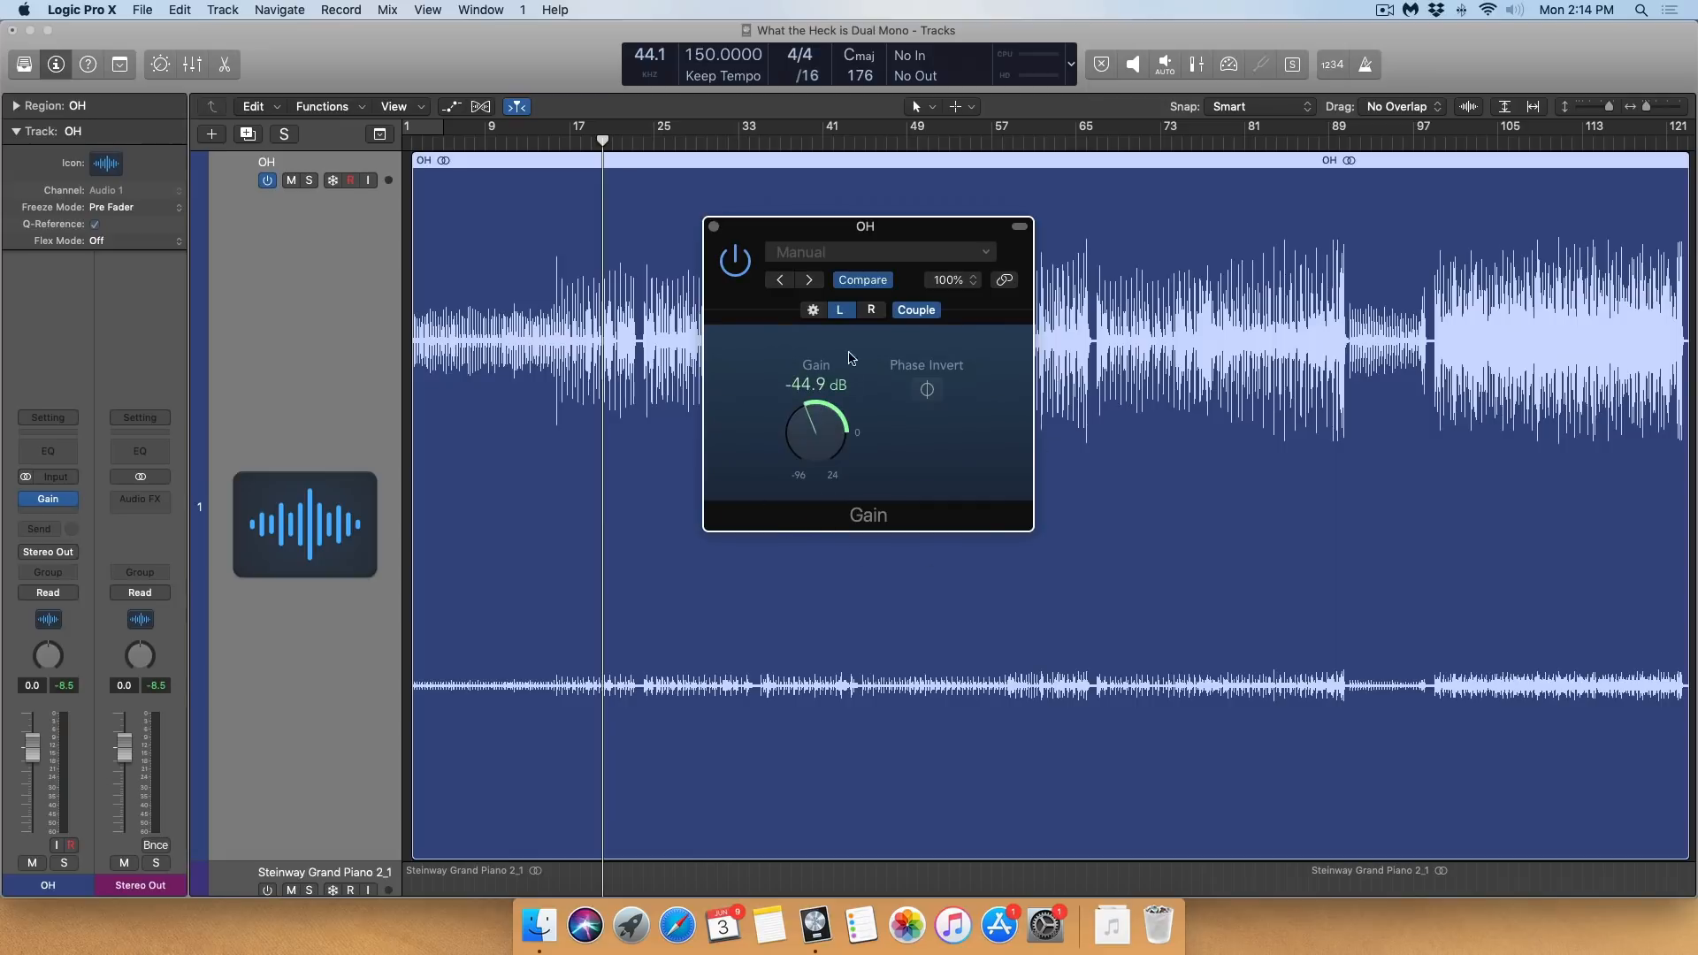
click(870, 311)
alt+click(814, 432)
click(917, 312)
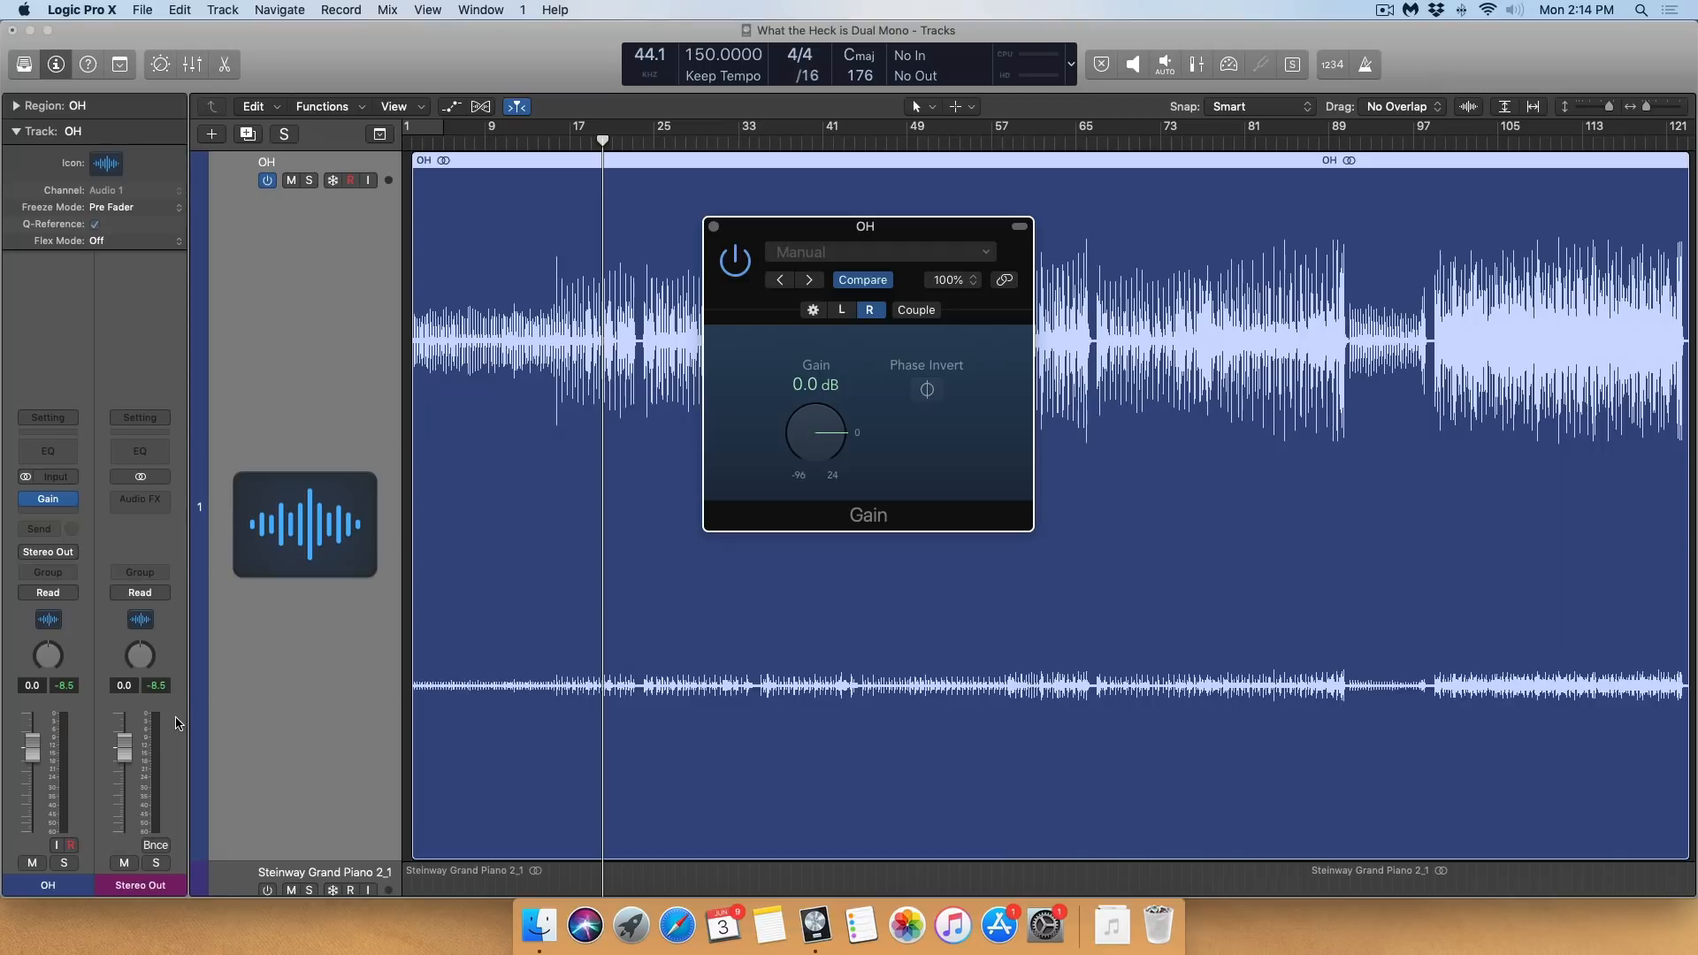
Raise the right channel's gain to +16.5 dB while the OH track plays, and close the Gain plug-in
key(space)
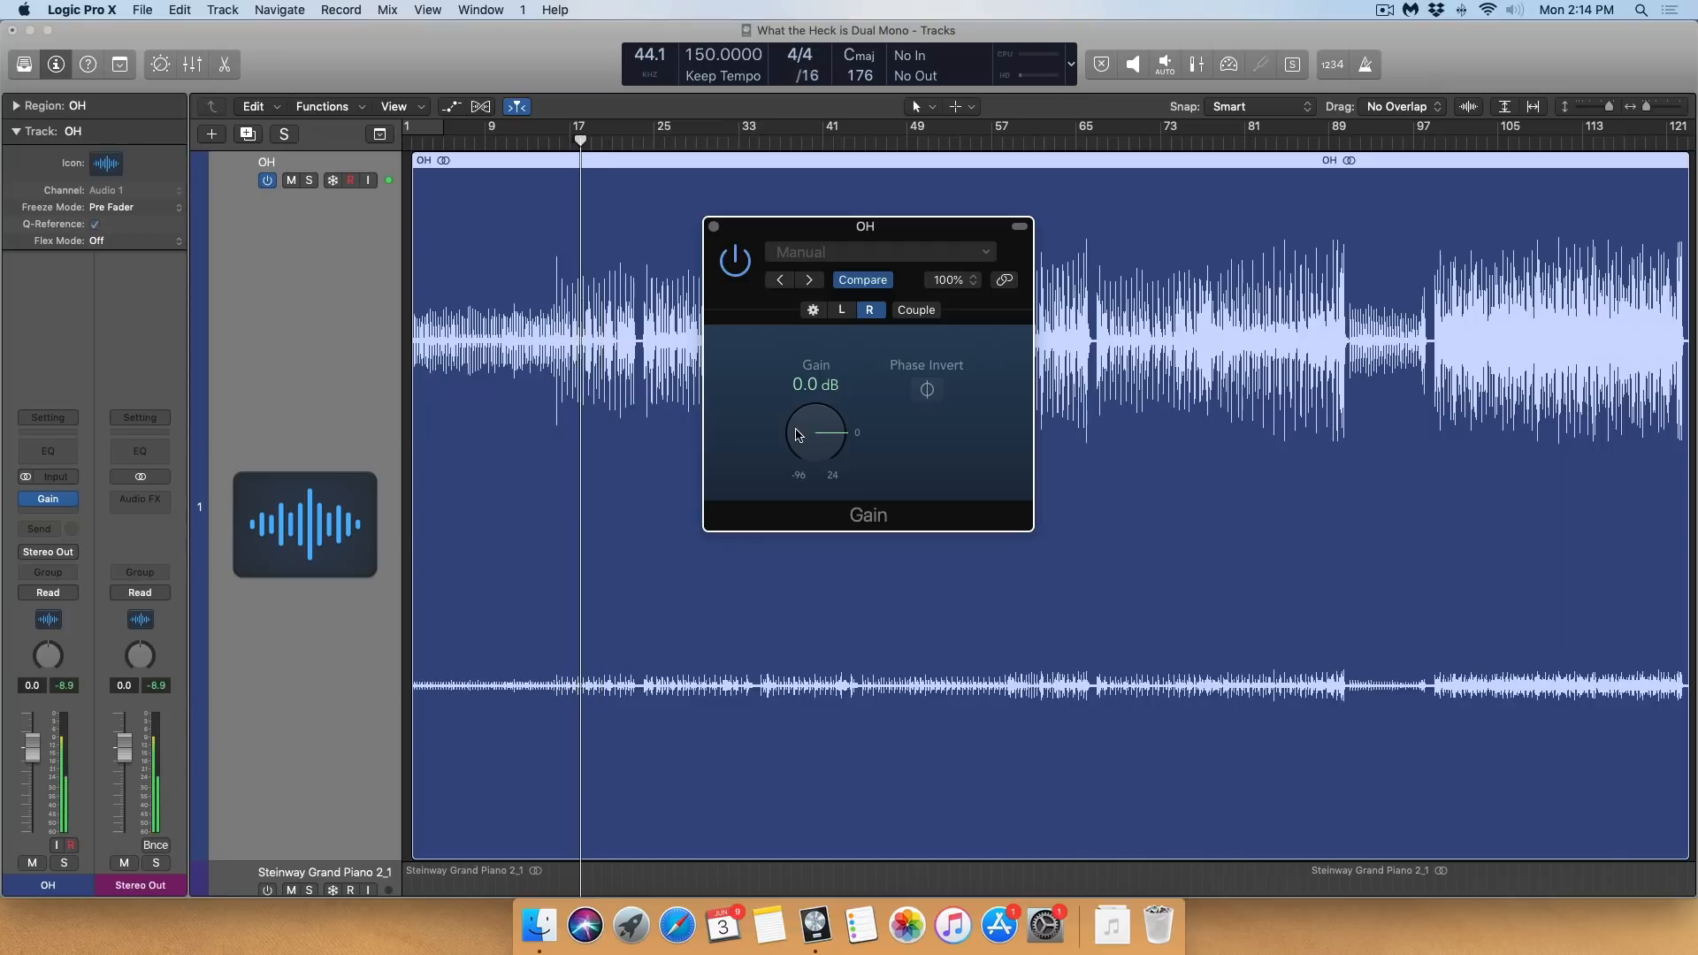
drag(796, 434, 803, 395)
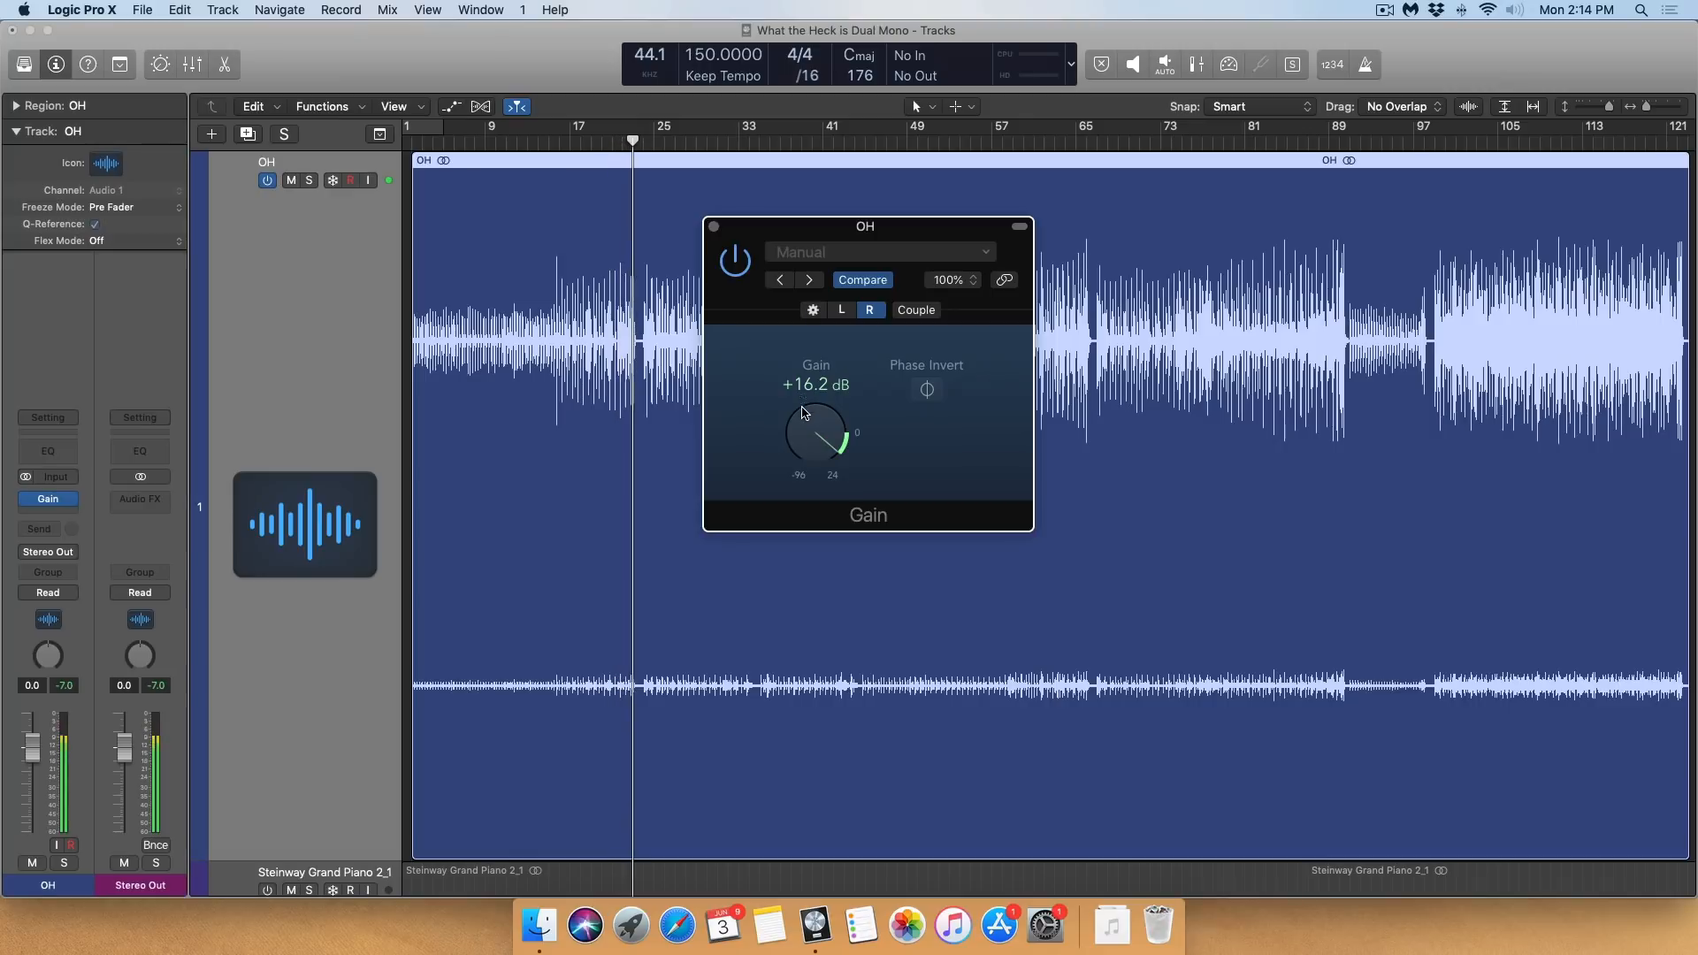
drag(808, 442, 808, 441)
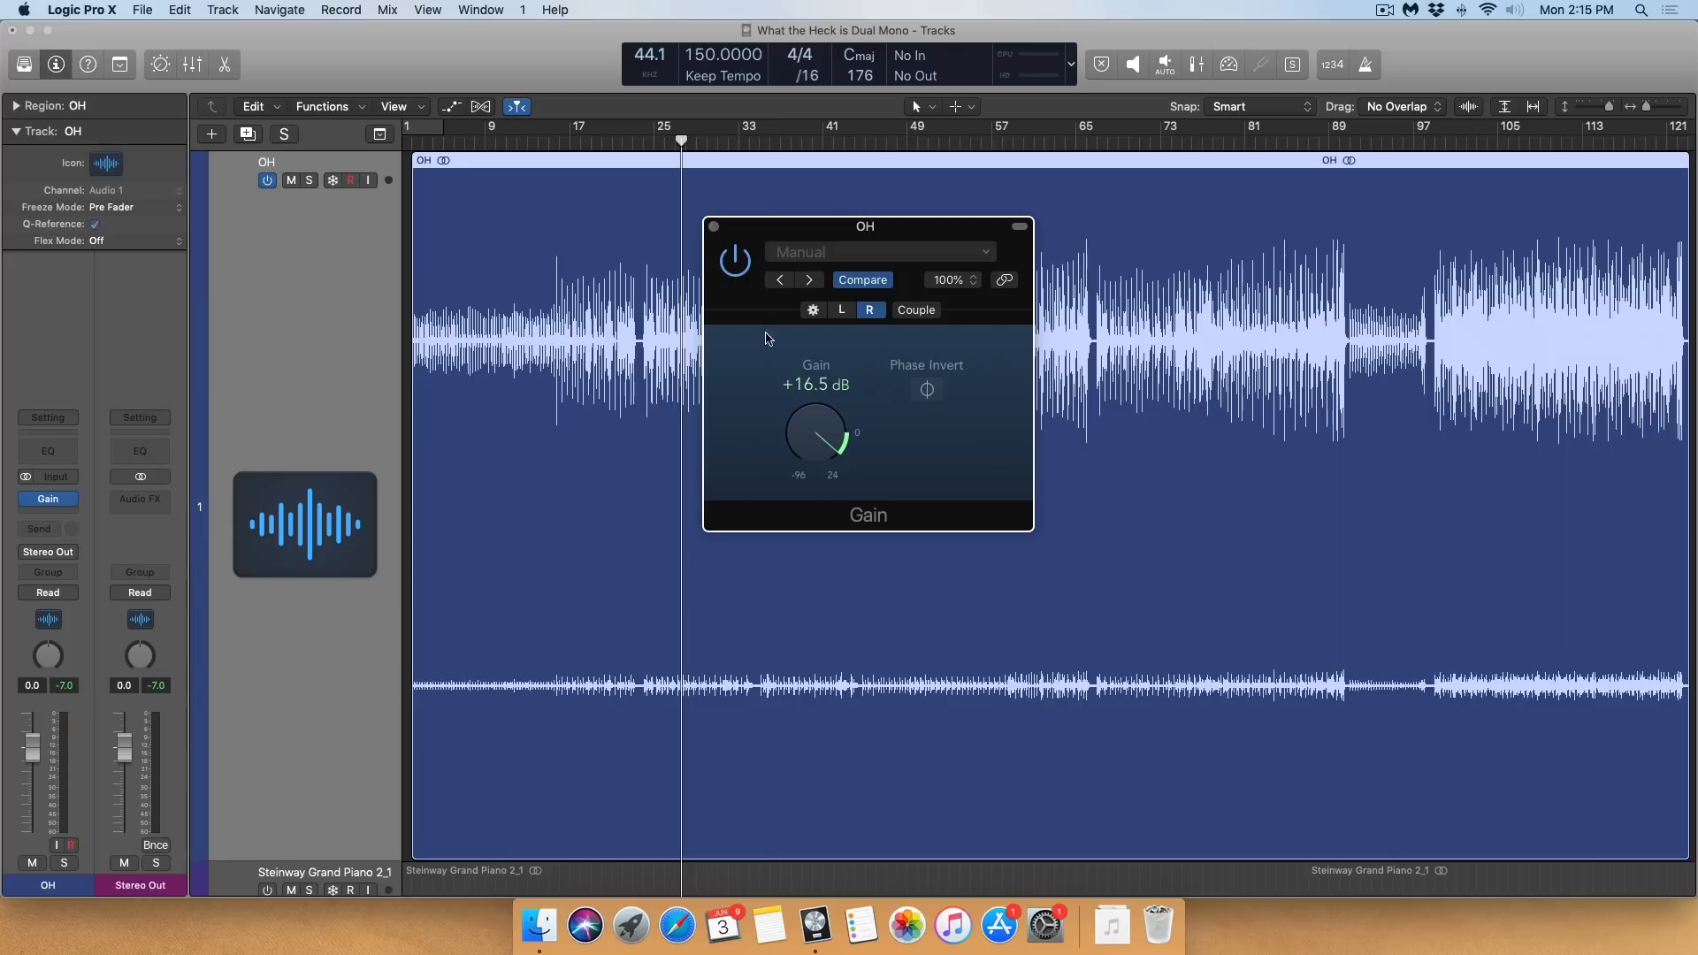
click(714, 227)
Play the OH region's final section from about bars 99 and 110, zoomed in, to check the left and right balance
key(z)
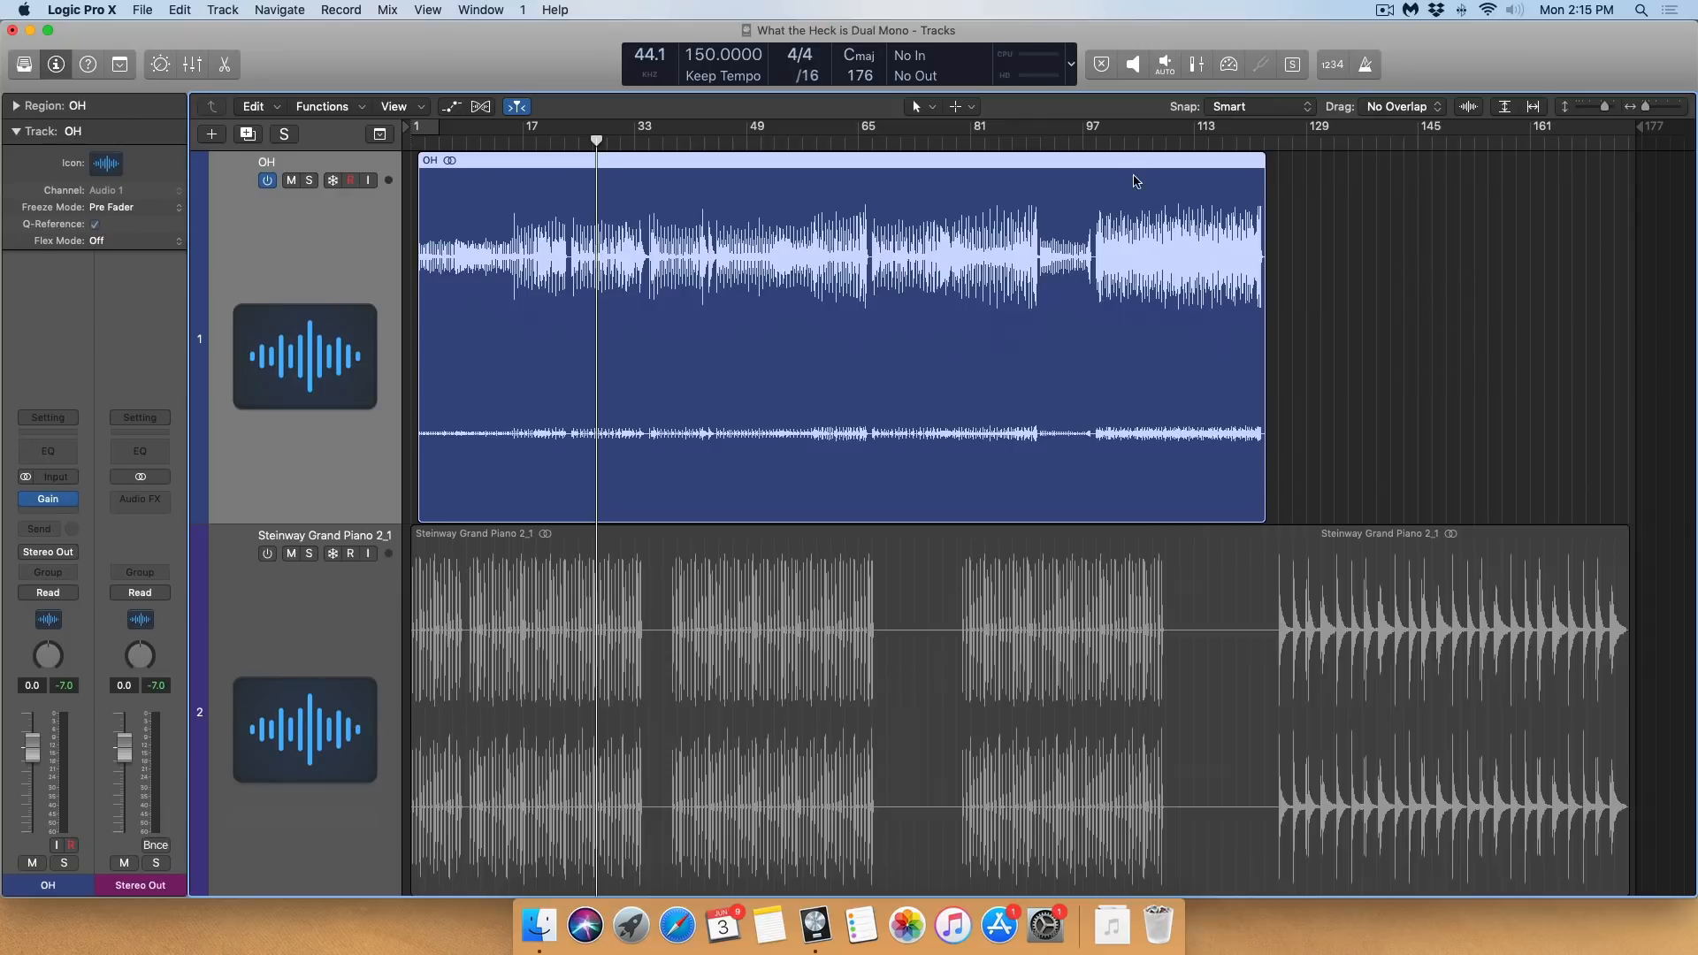
click(1106, 139)
key(space)
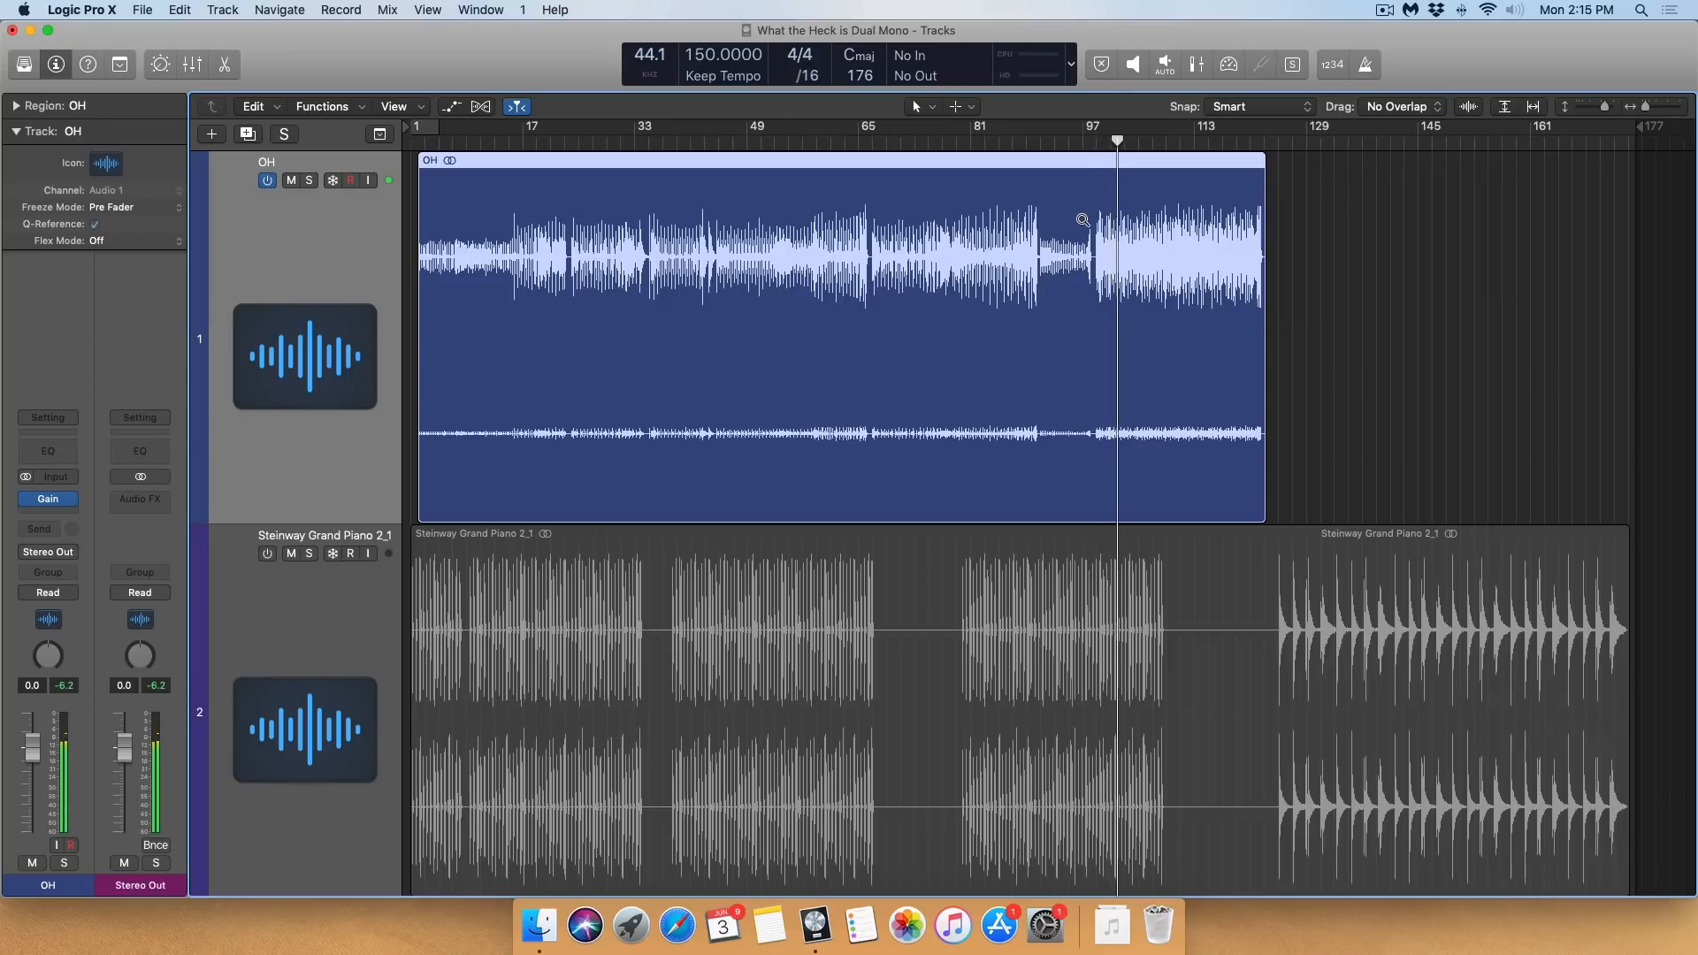
drag(1083, 220, 1300, 468)
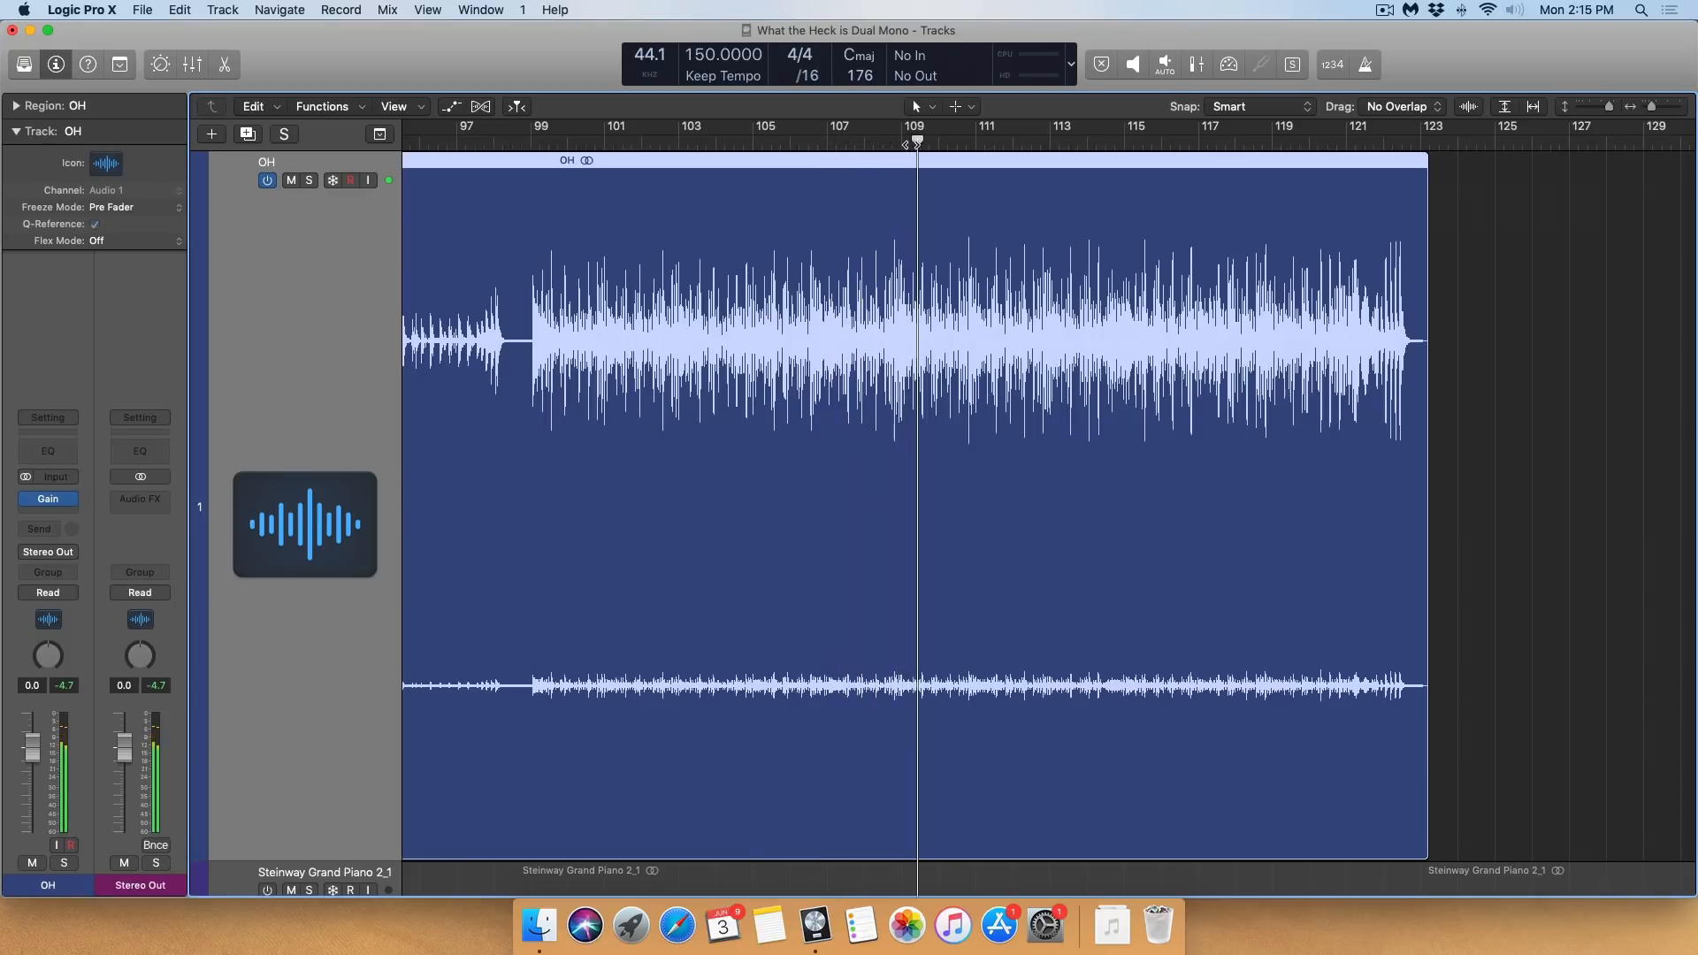
click(971, 144)
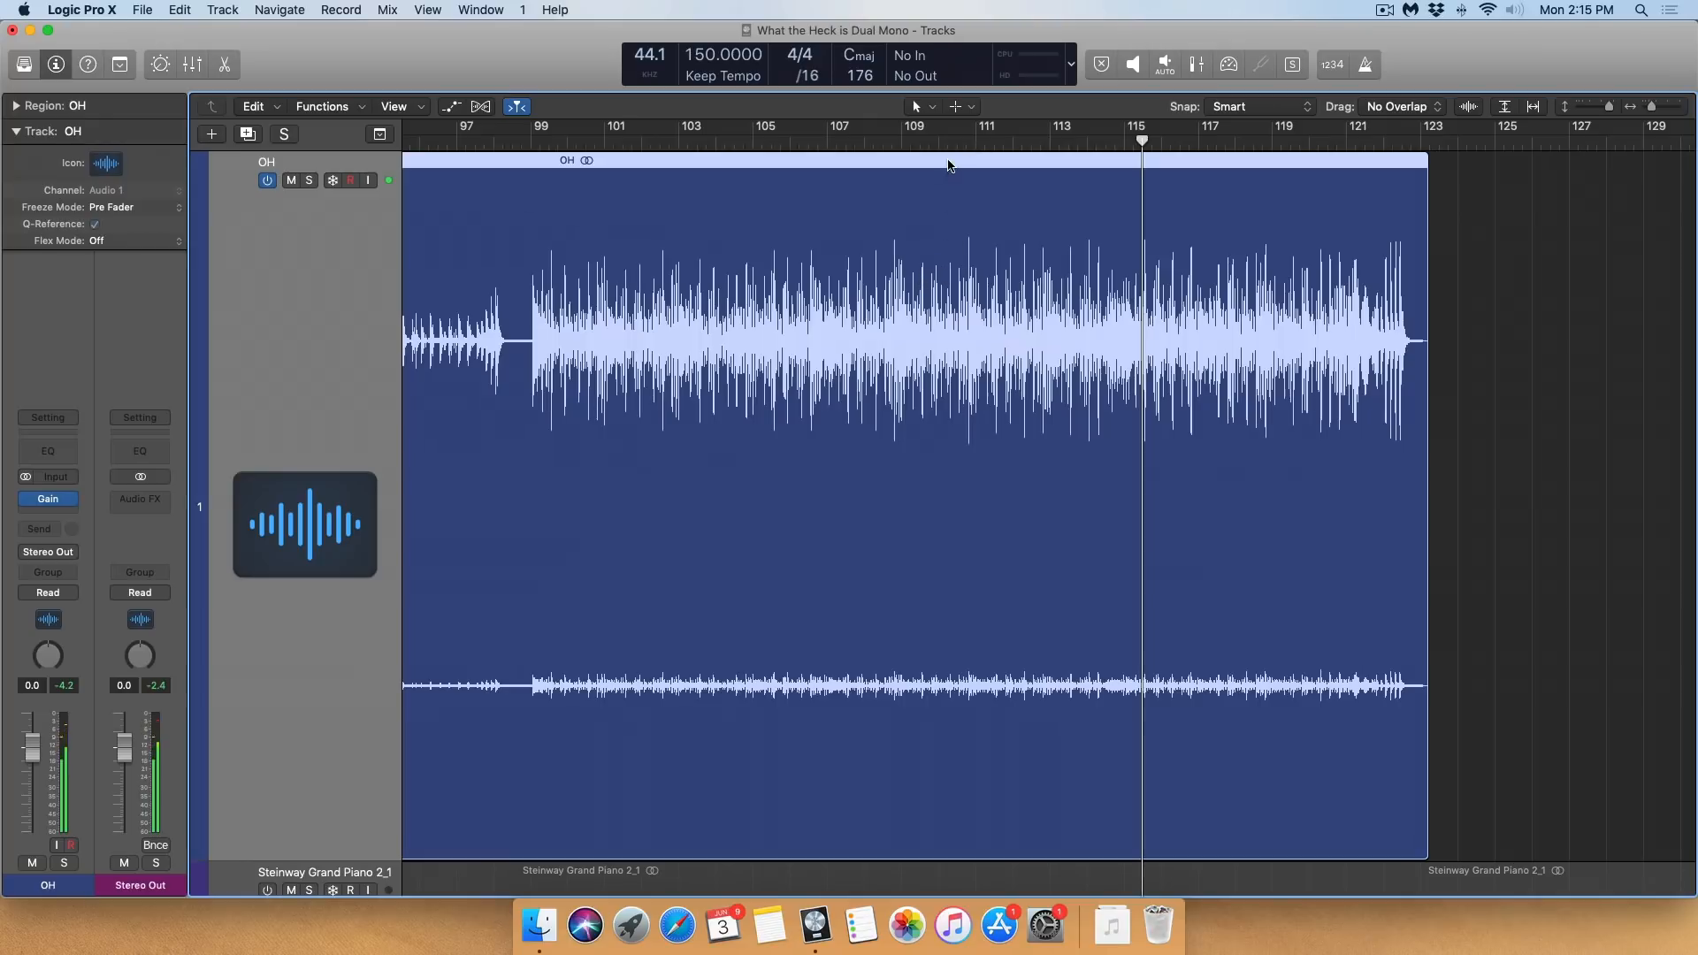
key(space)
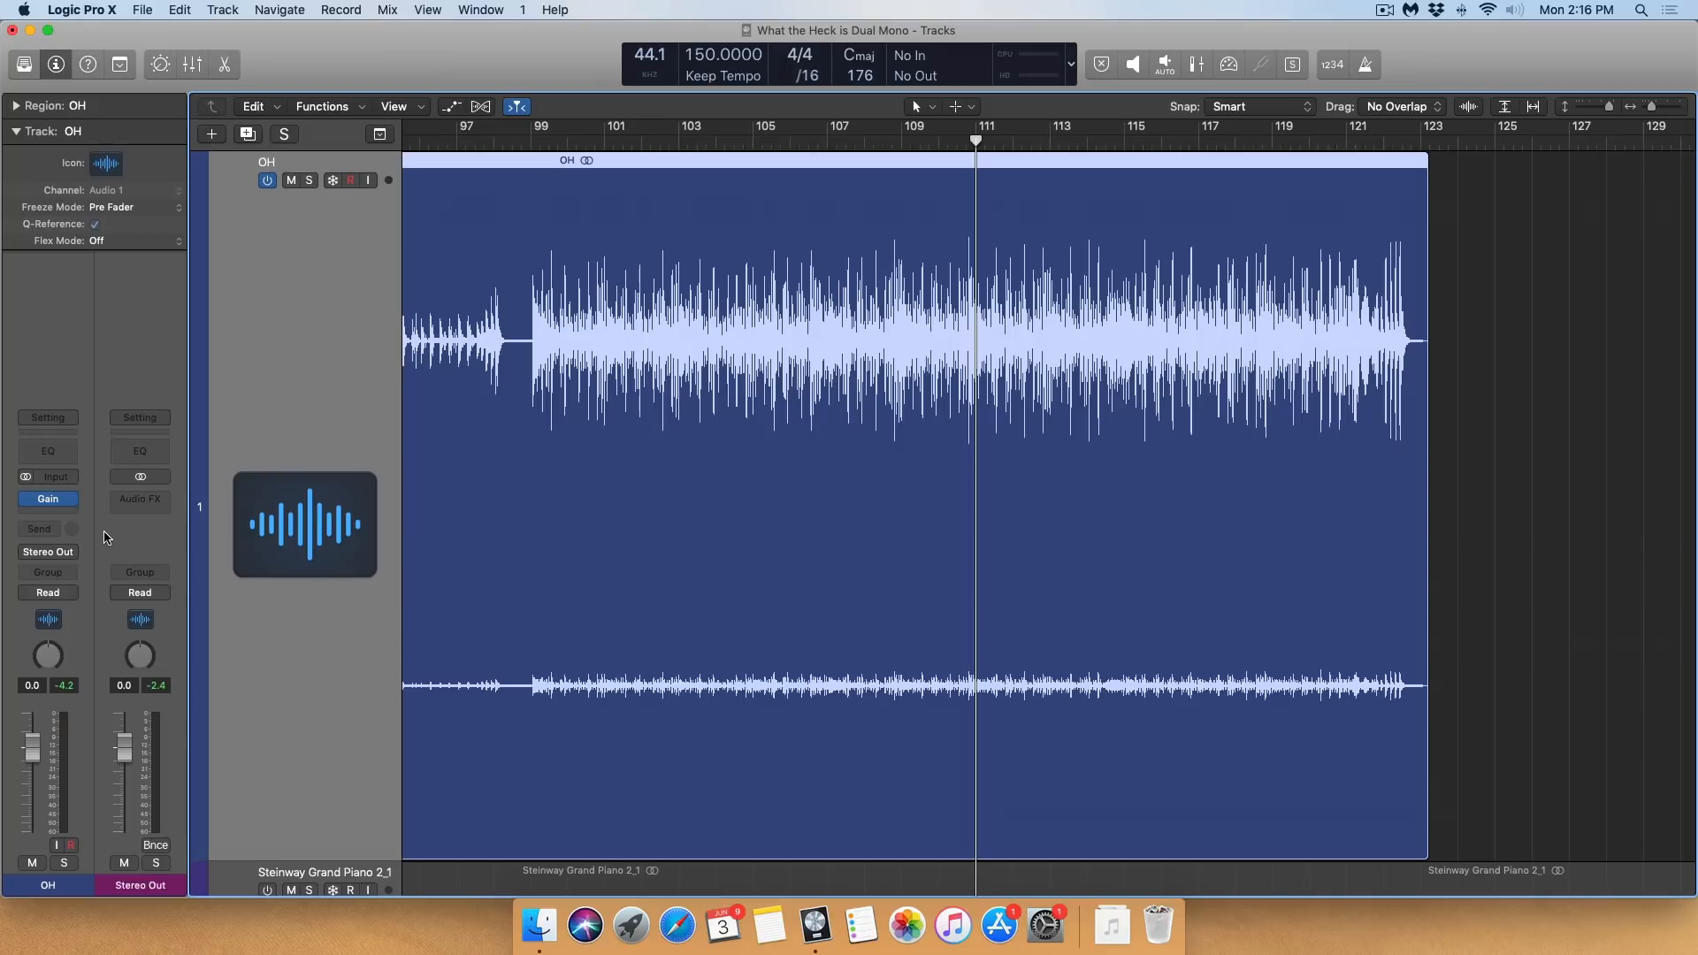
Insert a Channel EQ on the OH track, view its processing mode choices, and close it
click(62, 451)
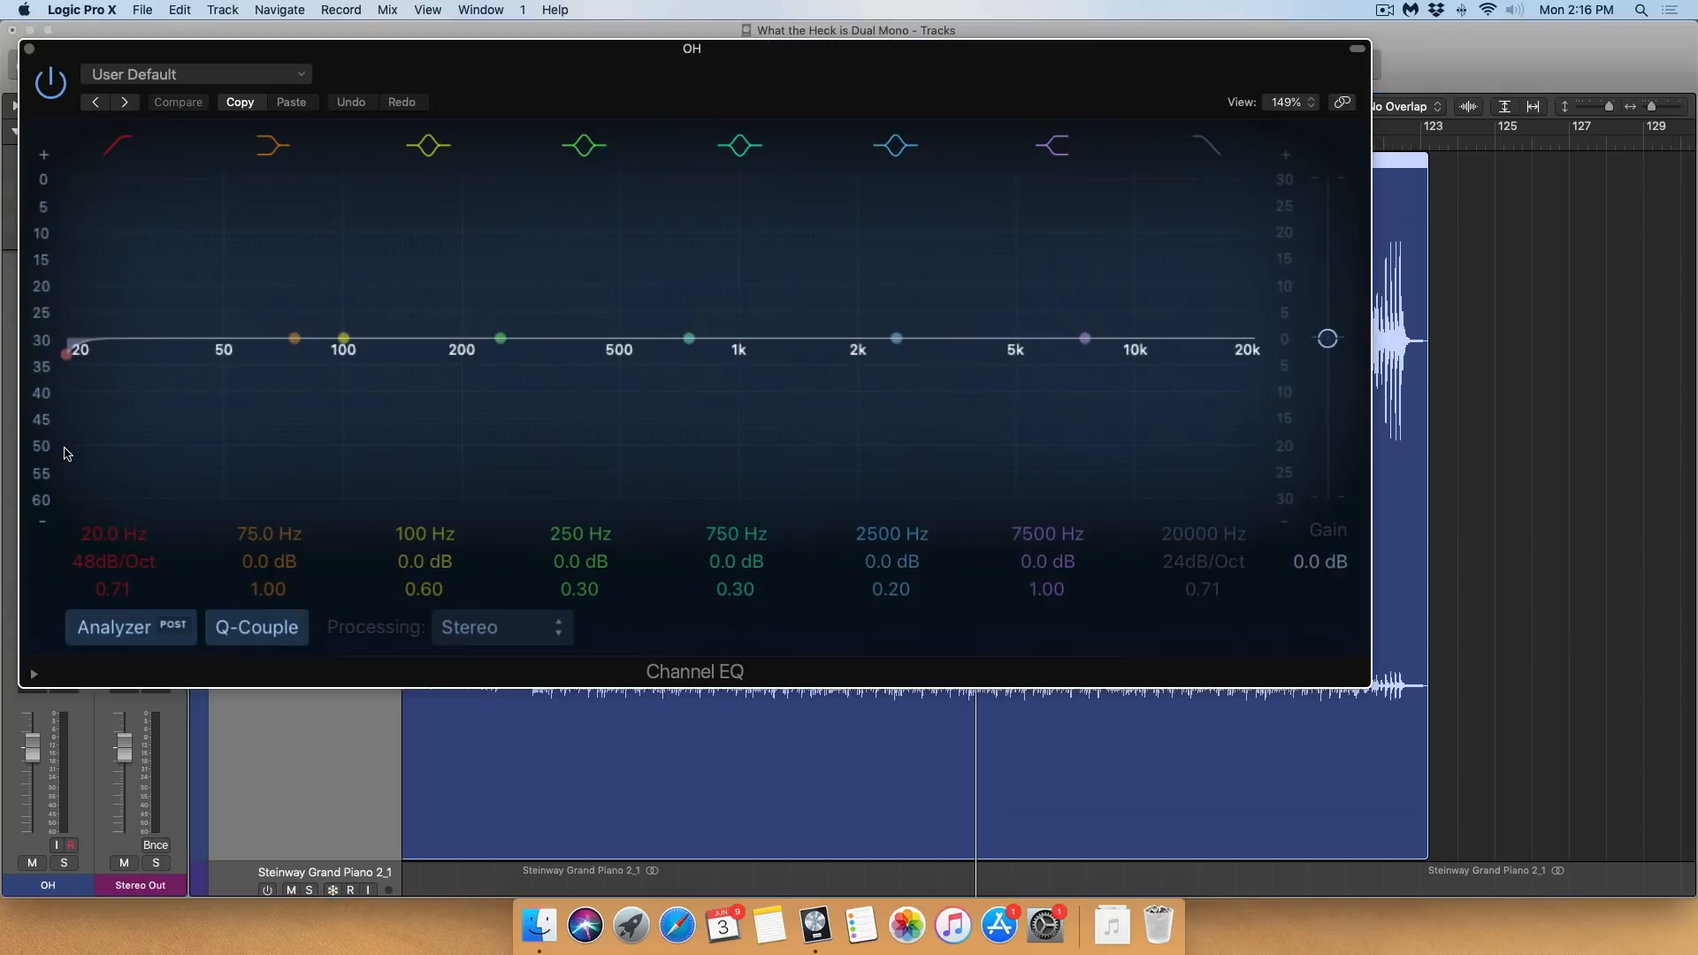
click(522, 635)
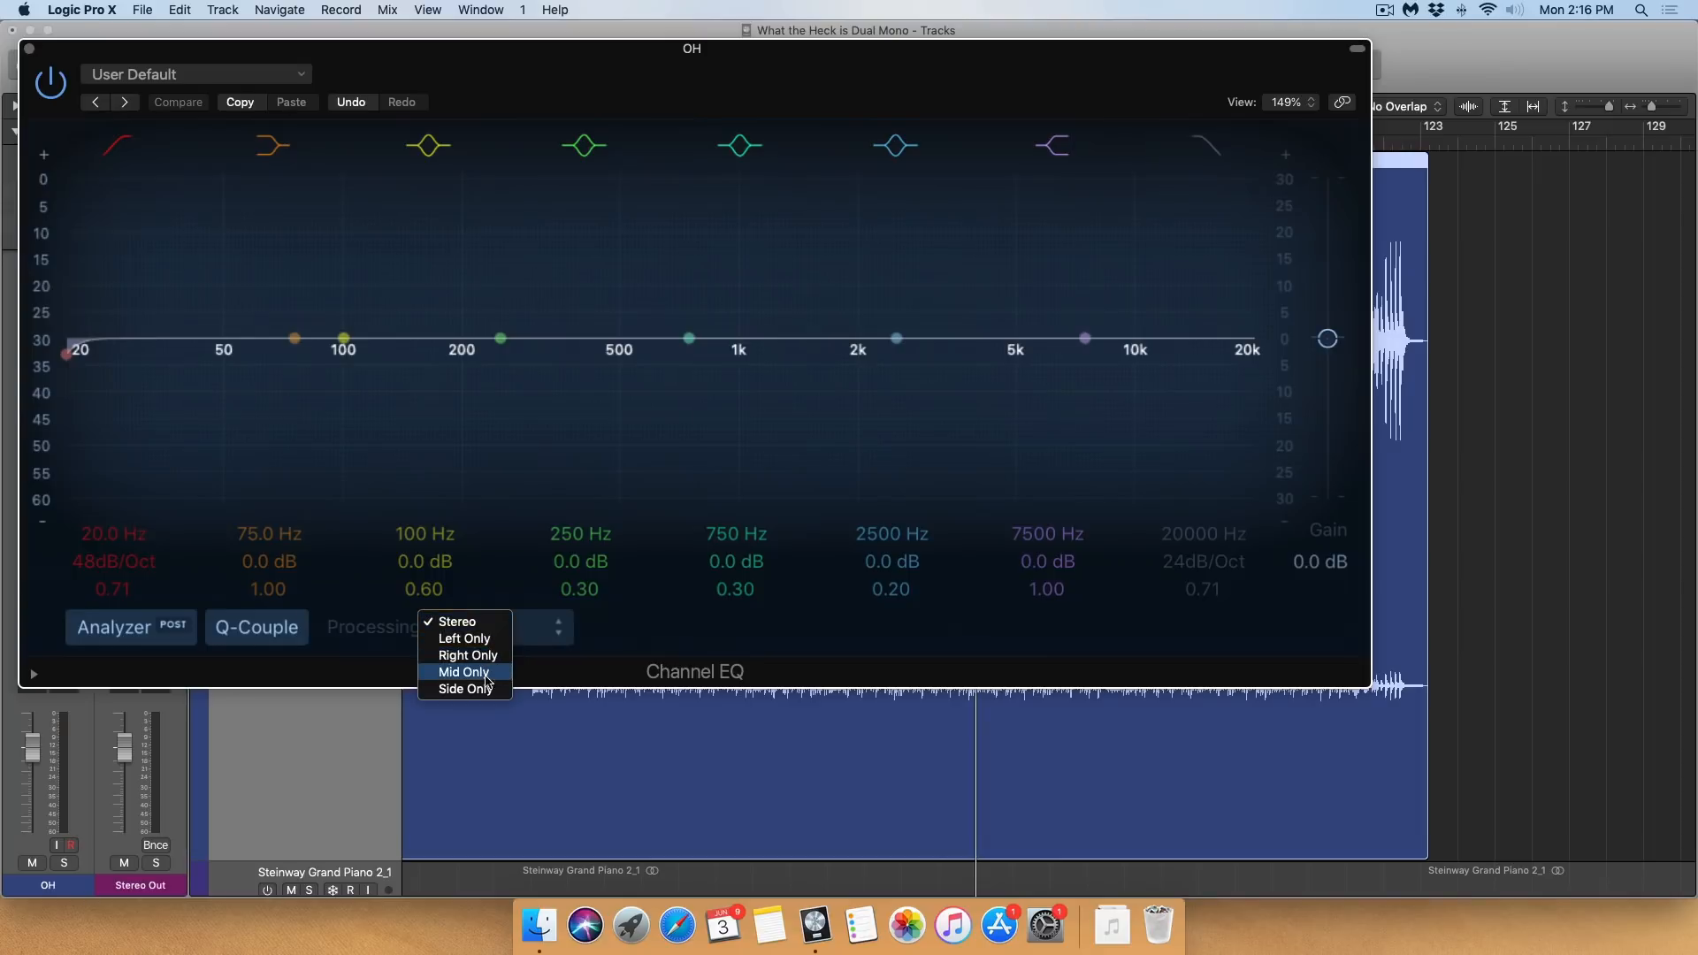
click(35, 58)
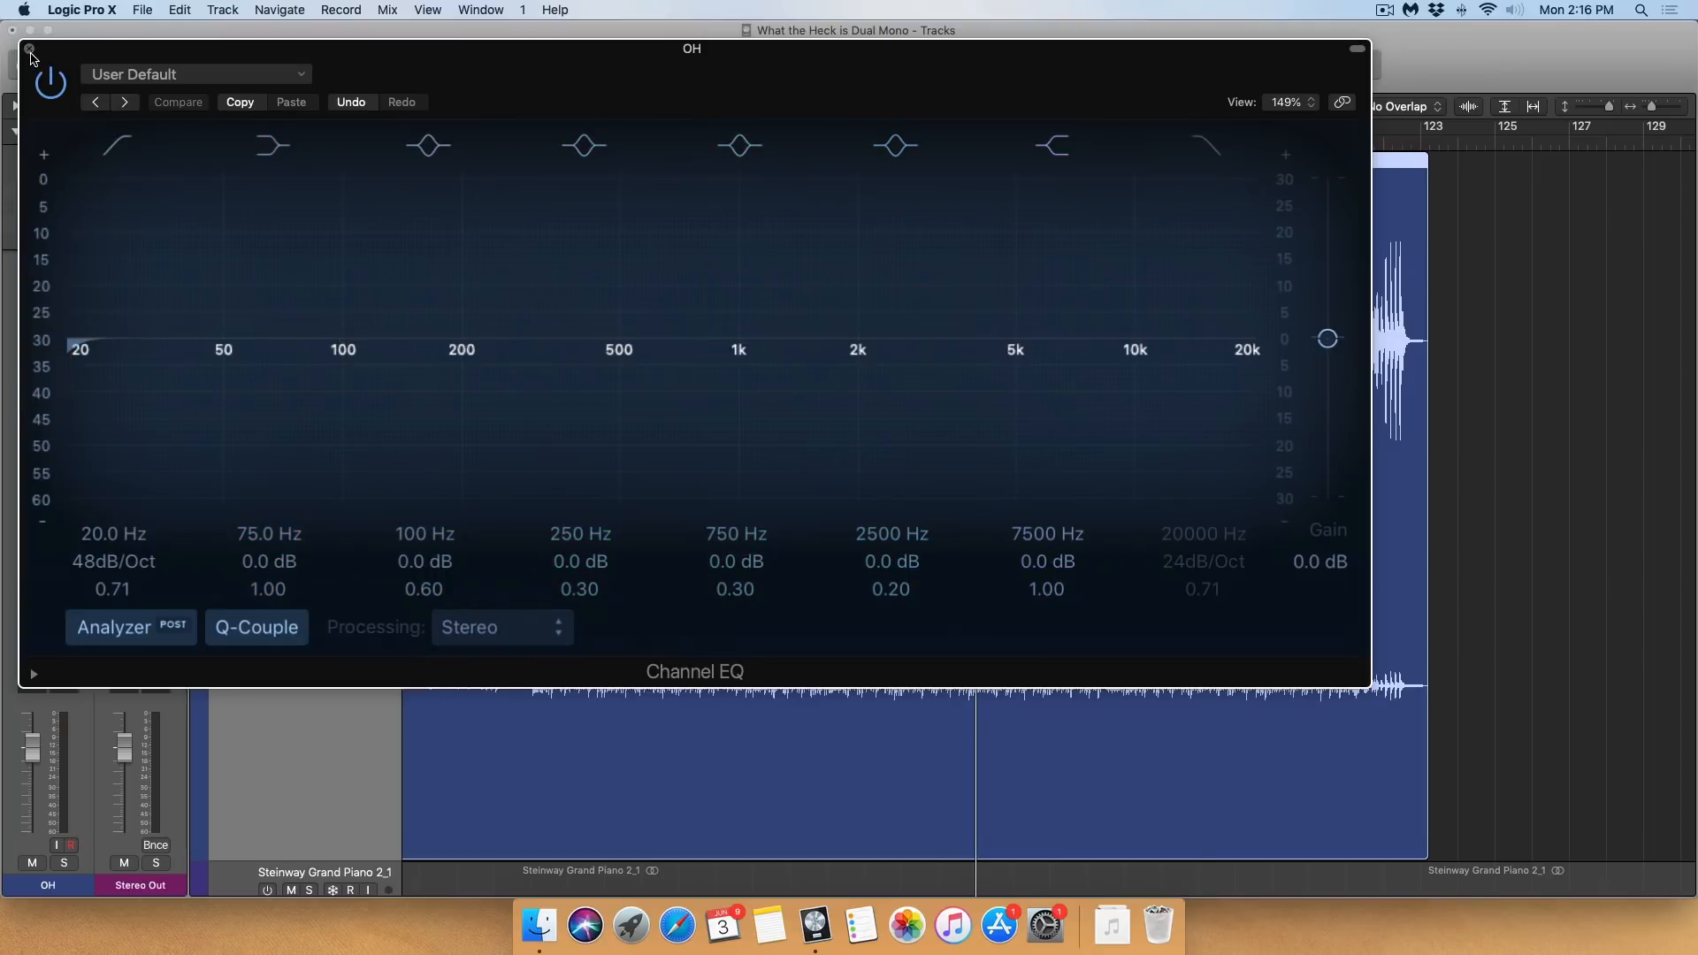
click(30, 49)
Replace the OH track's Channel EQ with the Sie-Q plug-in and switch it to its Dual Mono version
click(72, 502)
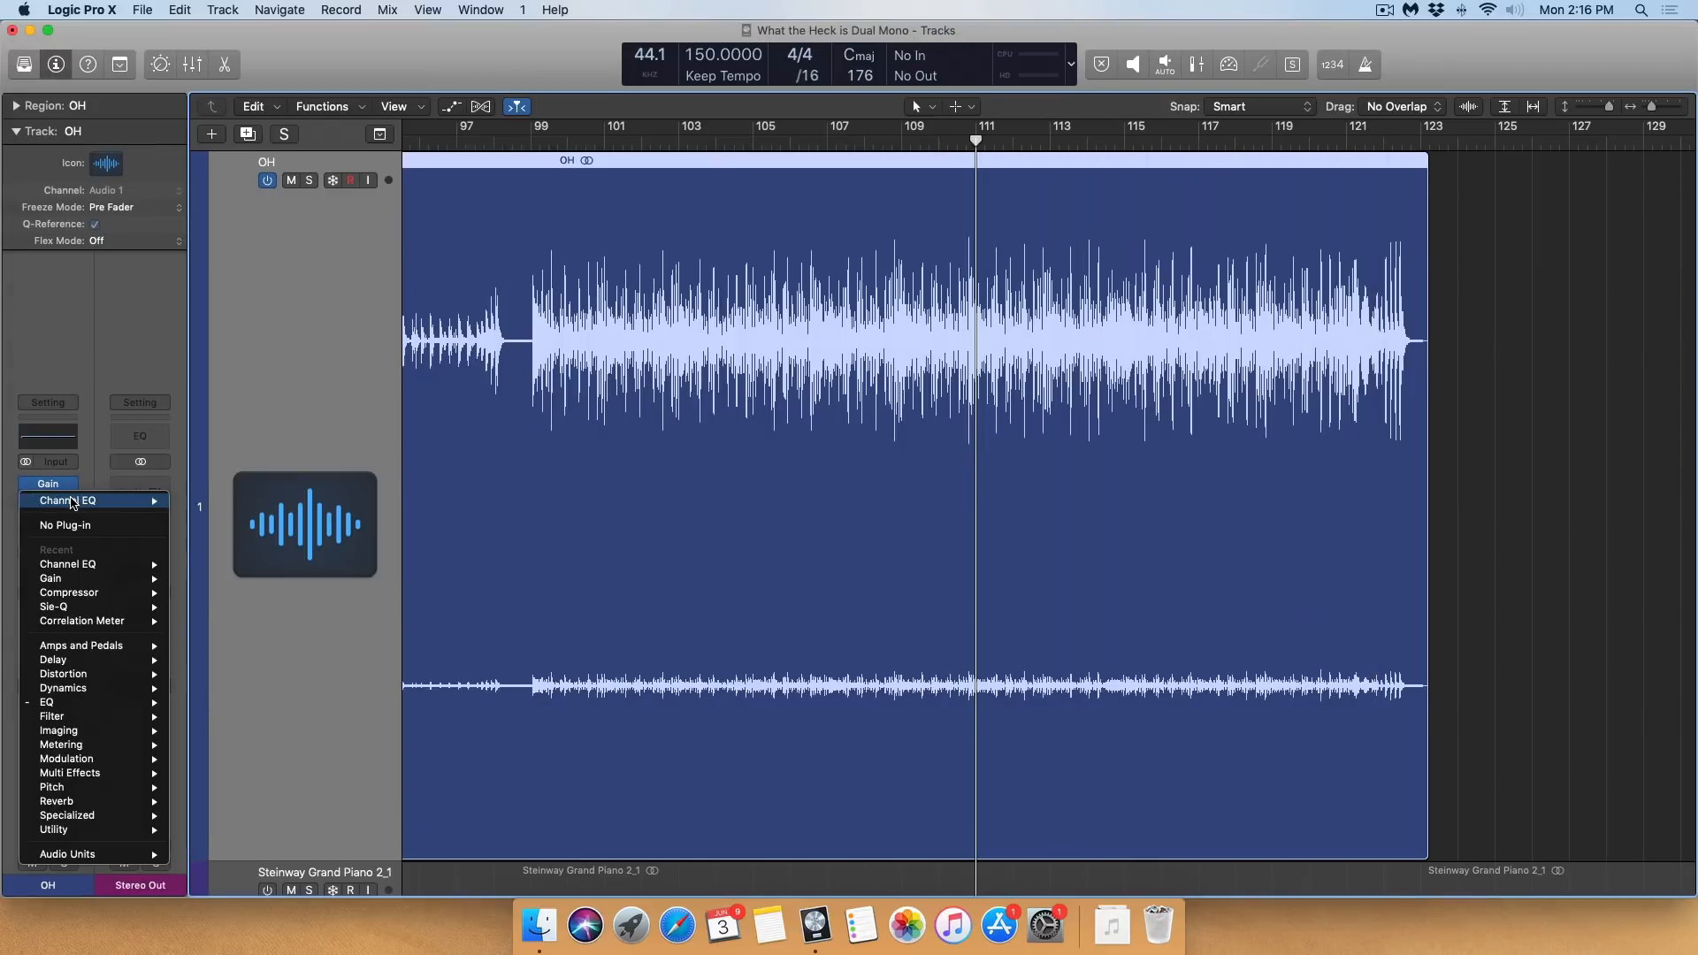
mouse_move(83, 607)
click(206, 607)
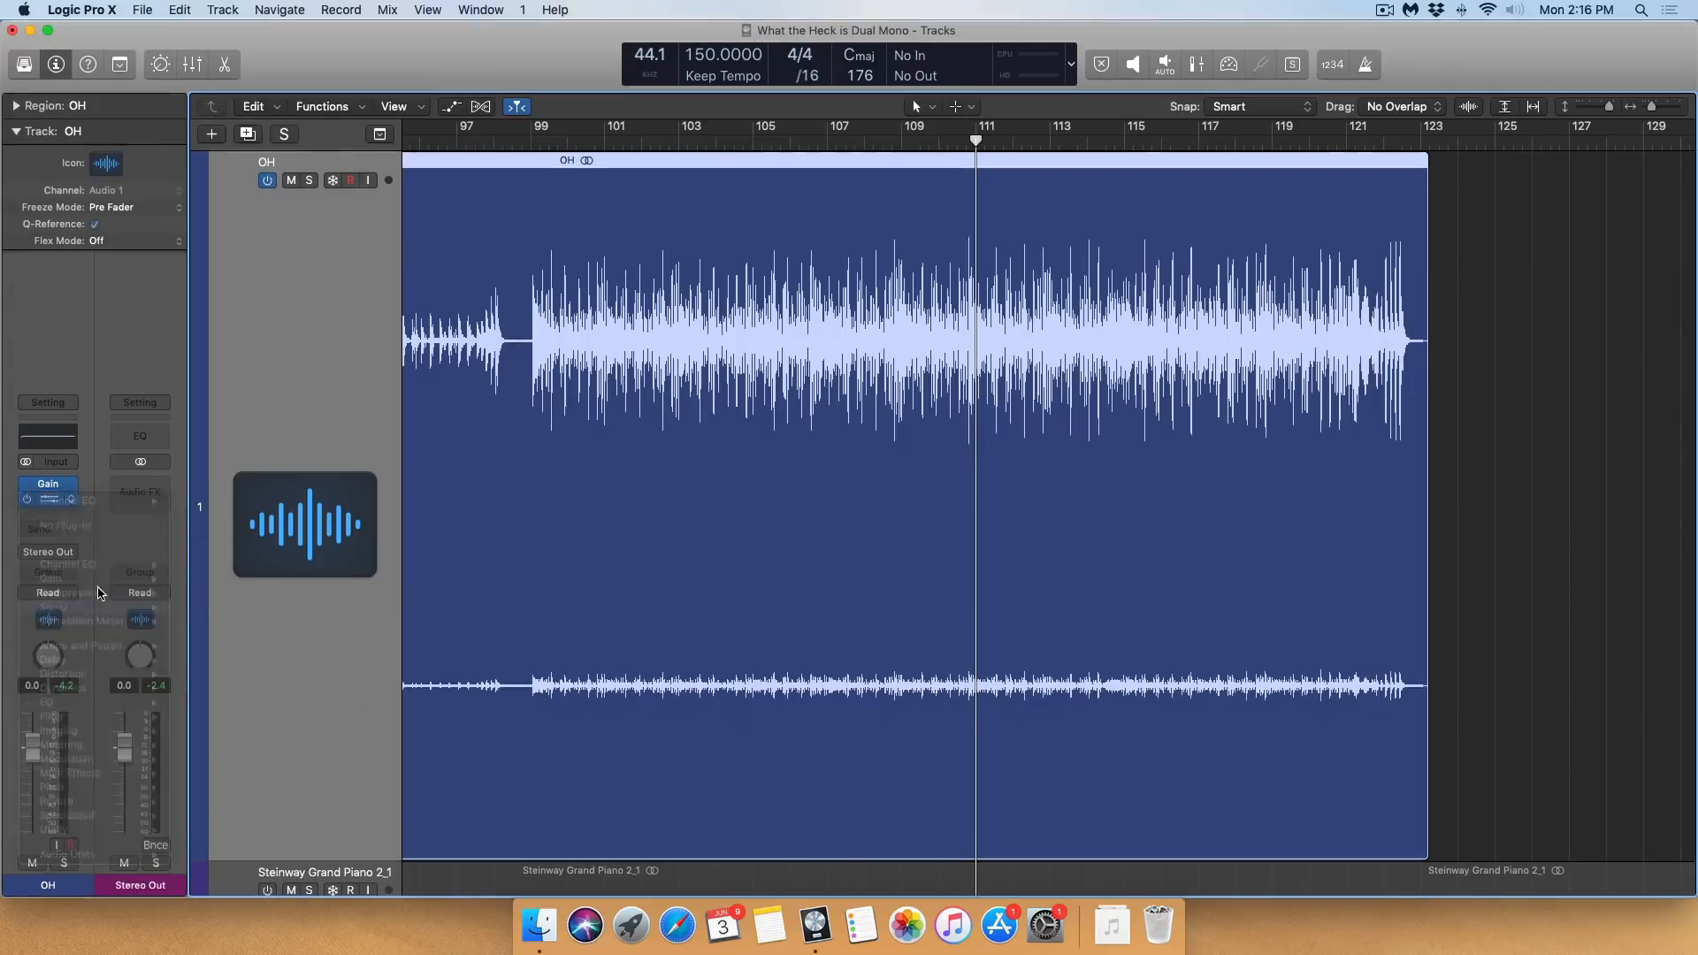
drag(509, 78, 993, 271)
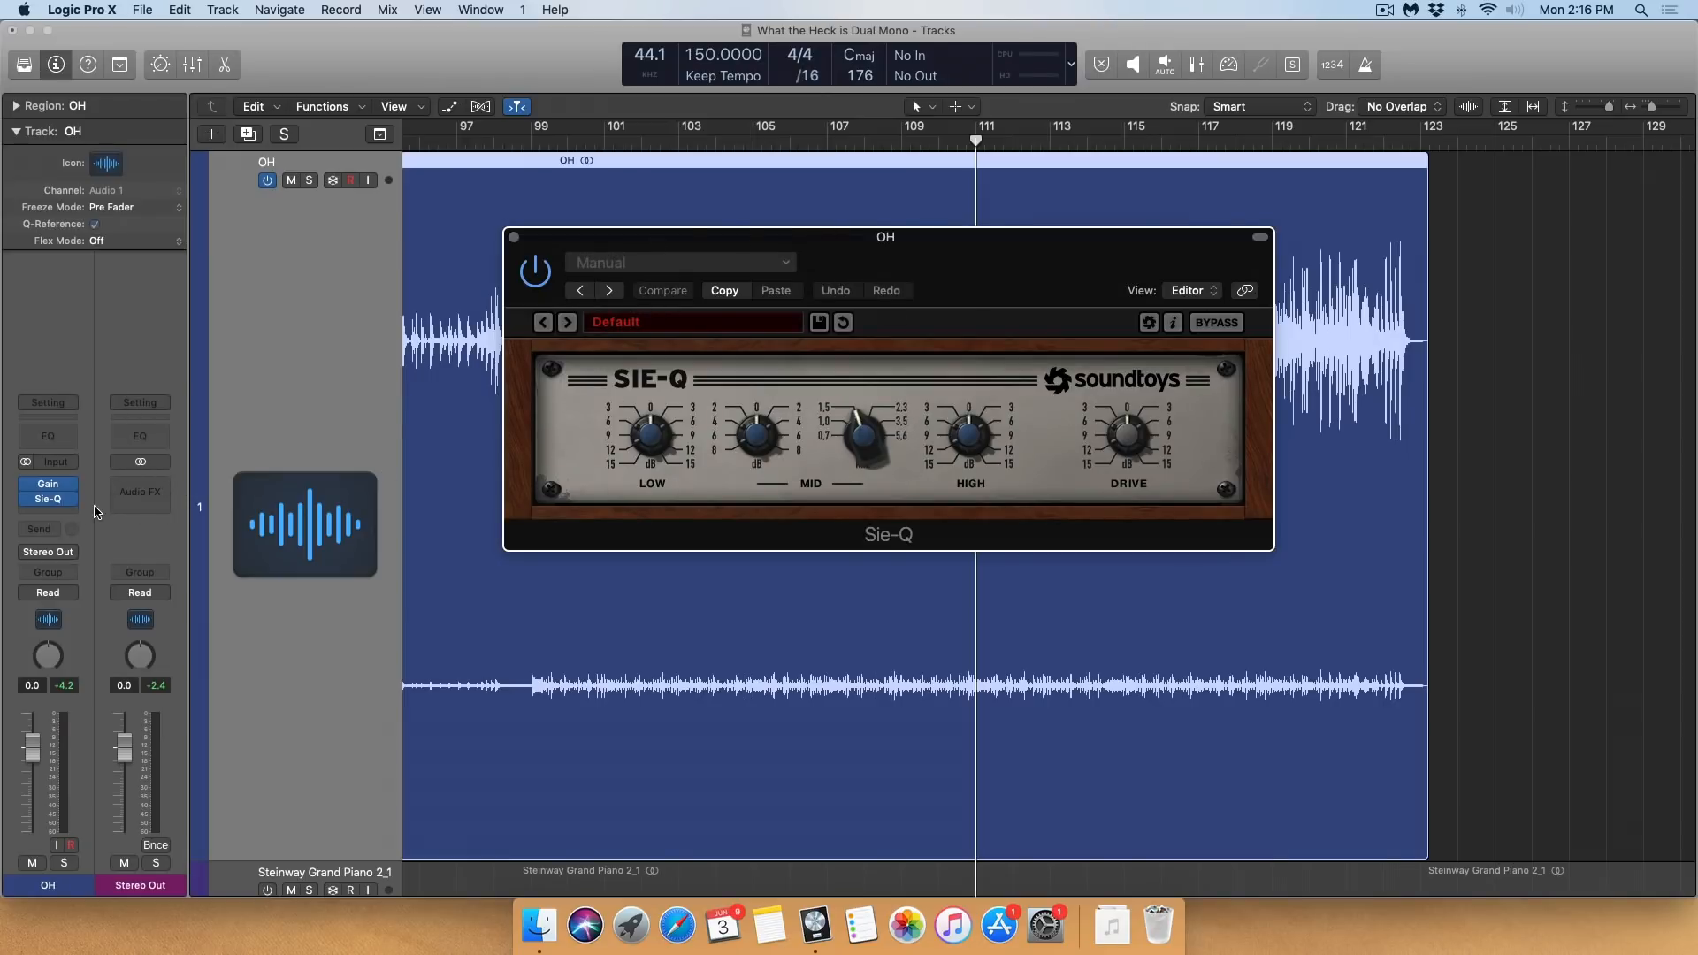
click(73, 505)
click(199, 512)
drag(995, 257, 965, 380)
Play the OH region from about bar 103 and raise the High band on Sie-Q's right channel
click(751, 247)
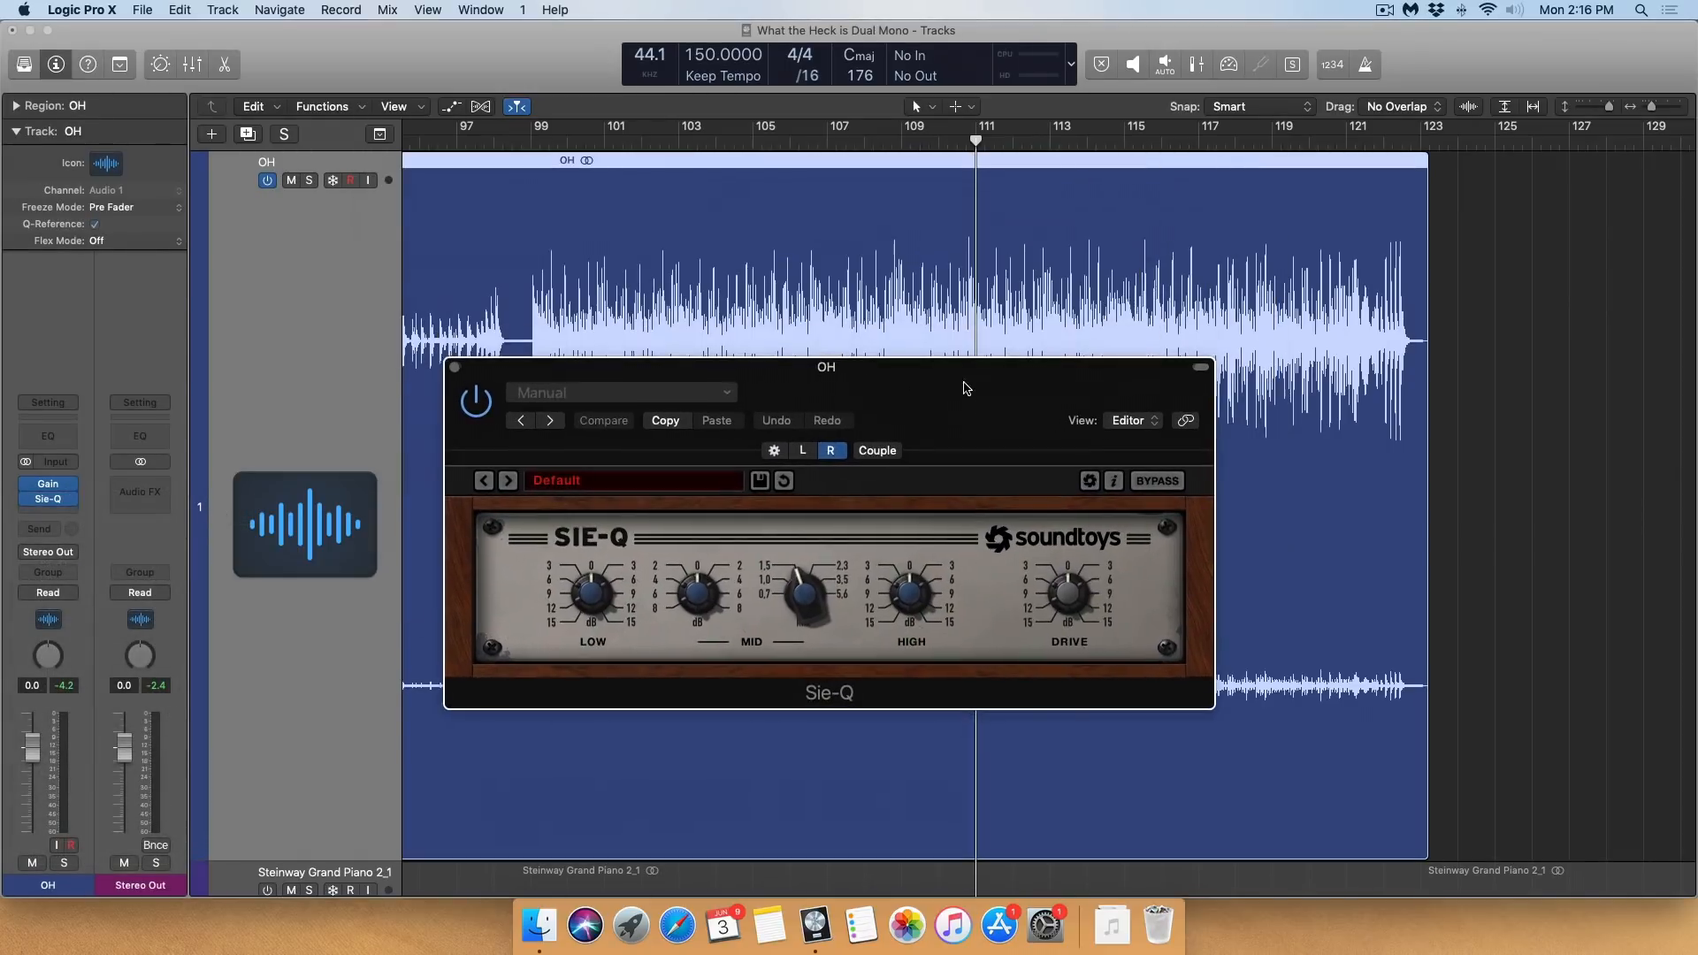
click(705, 144)
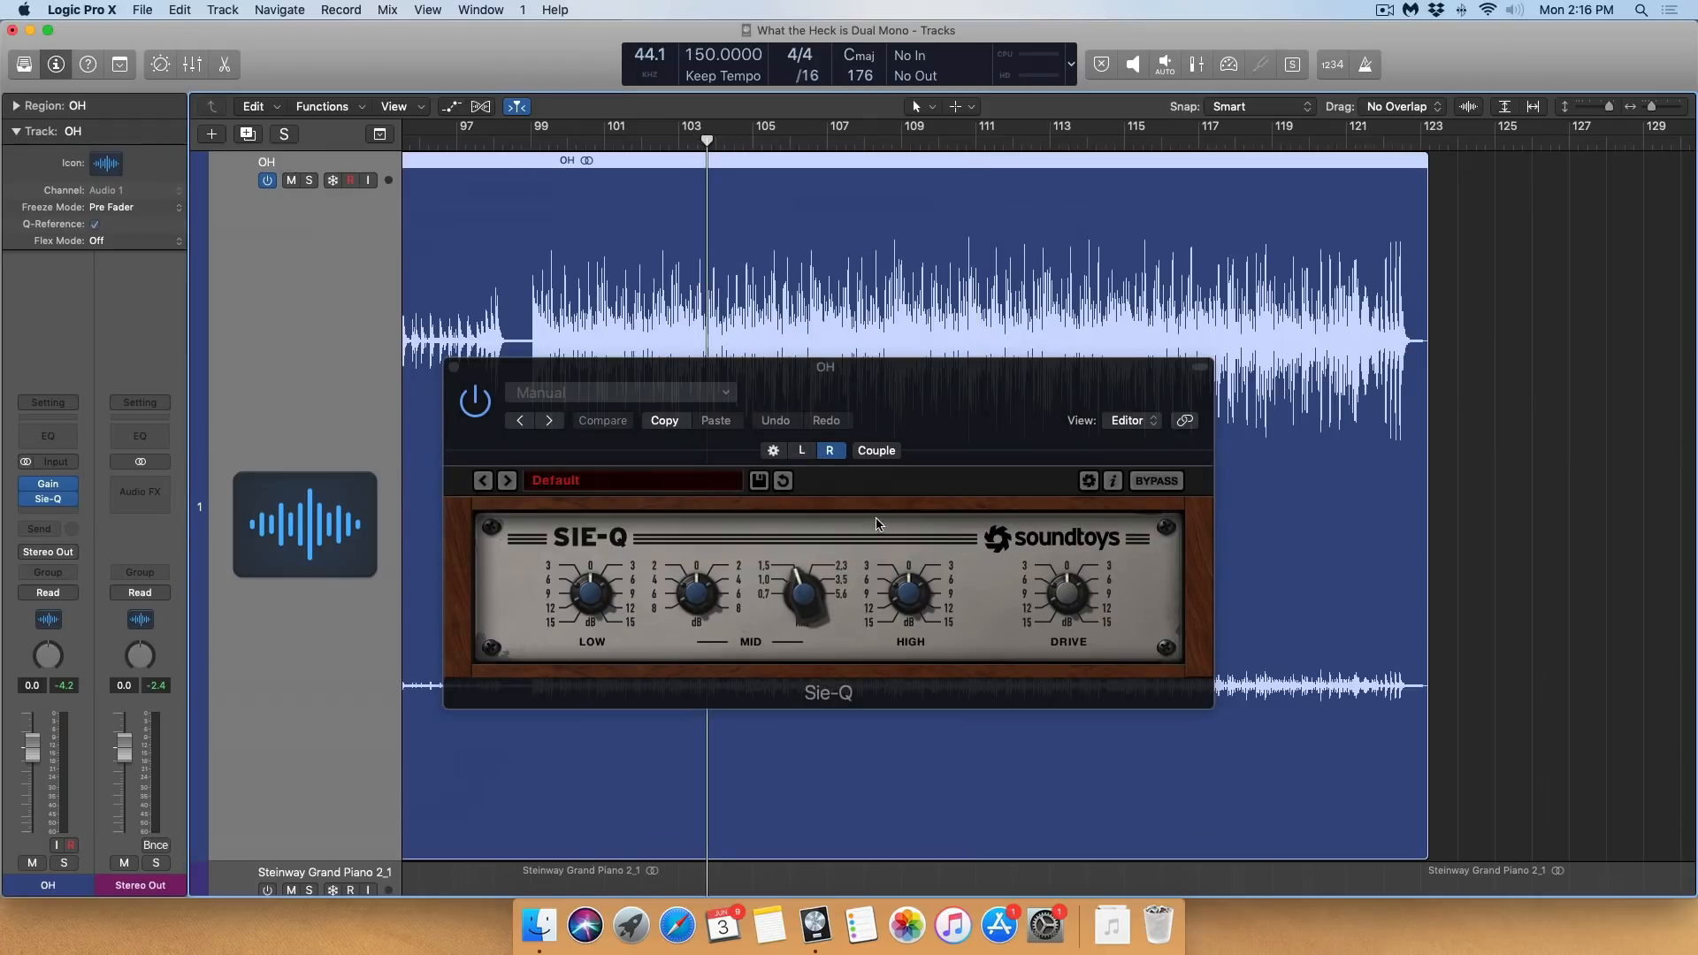
key(space)
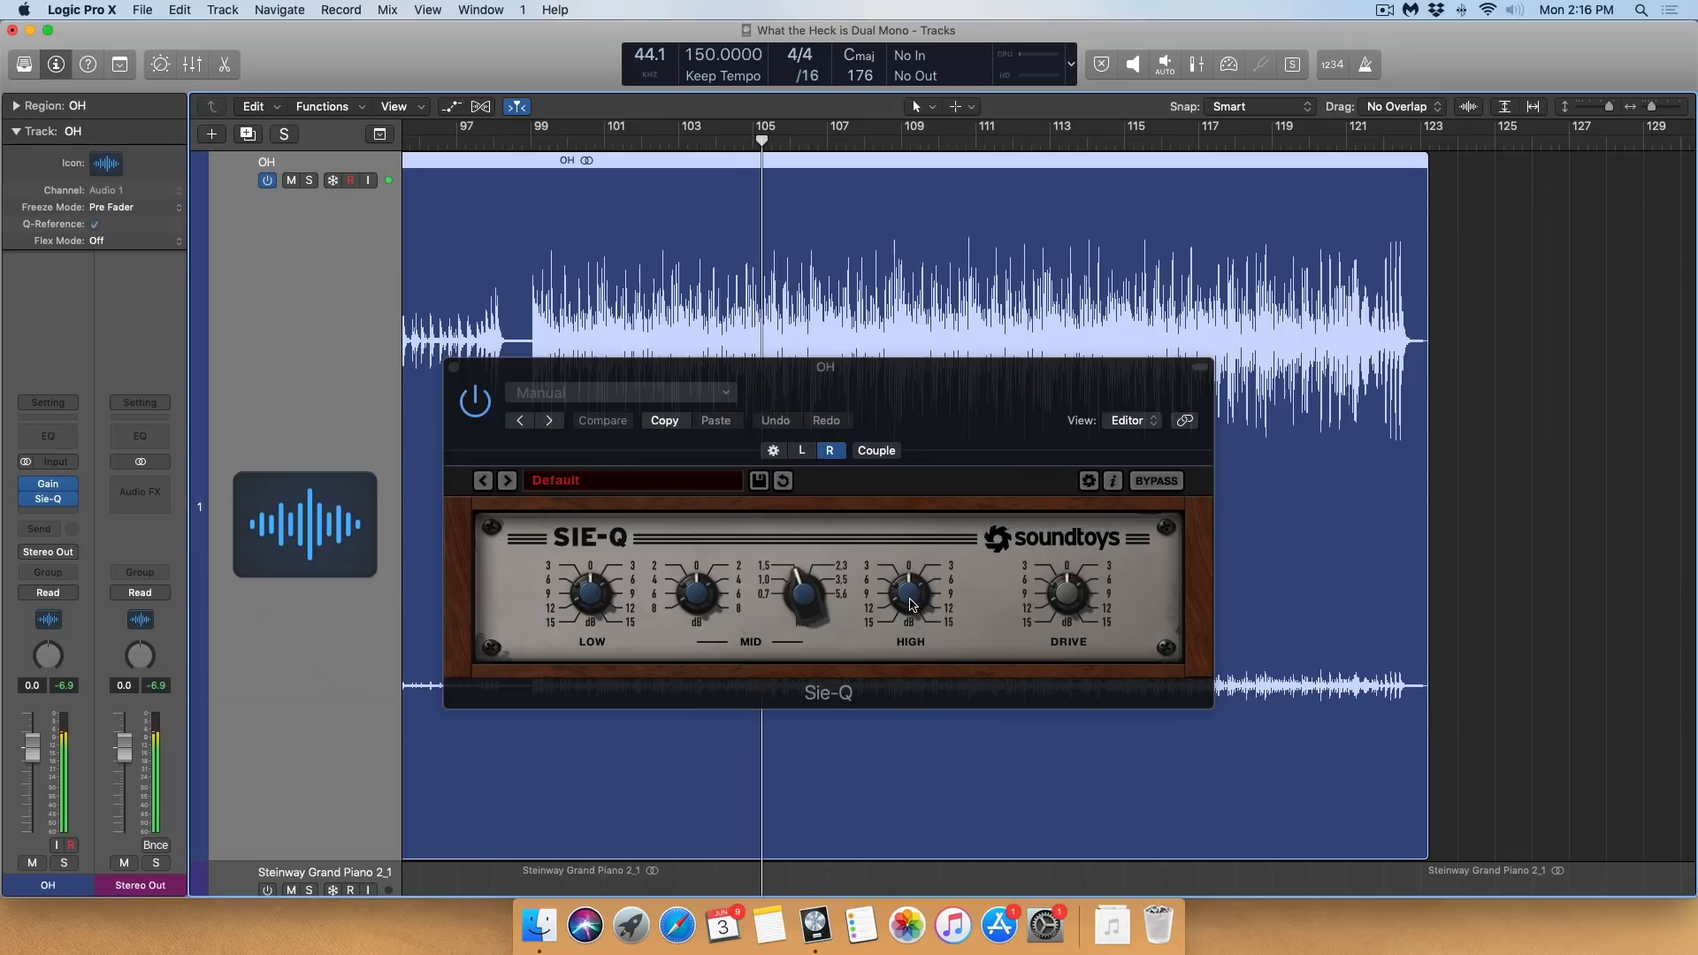
drag(913, 605, 914, 588)
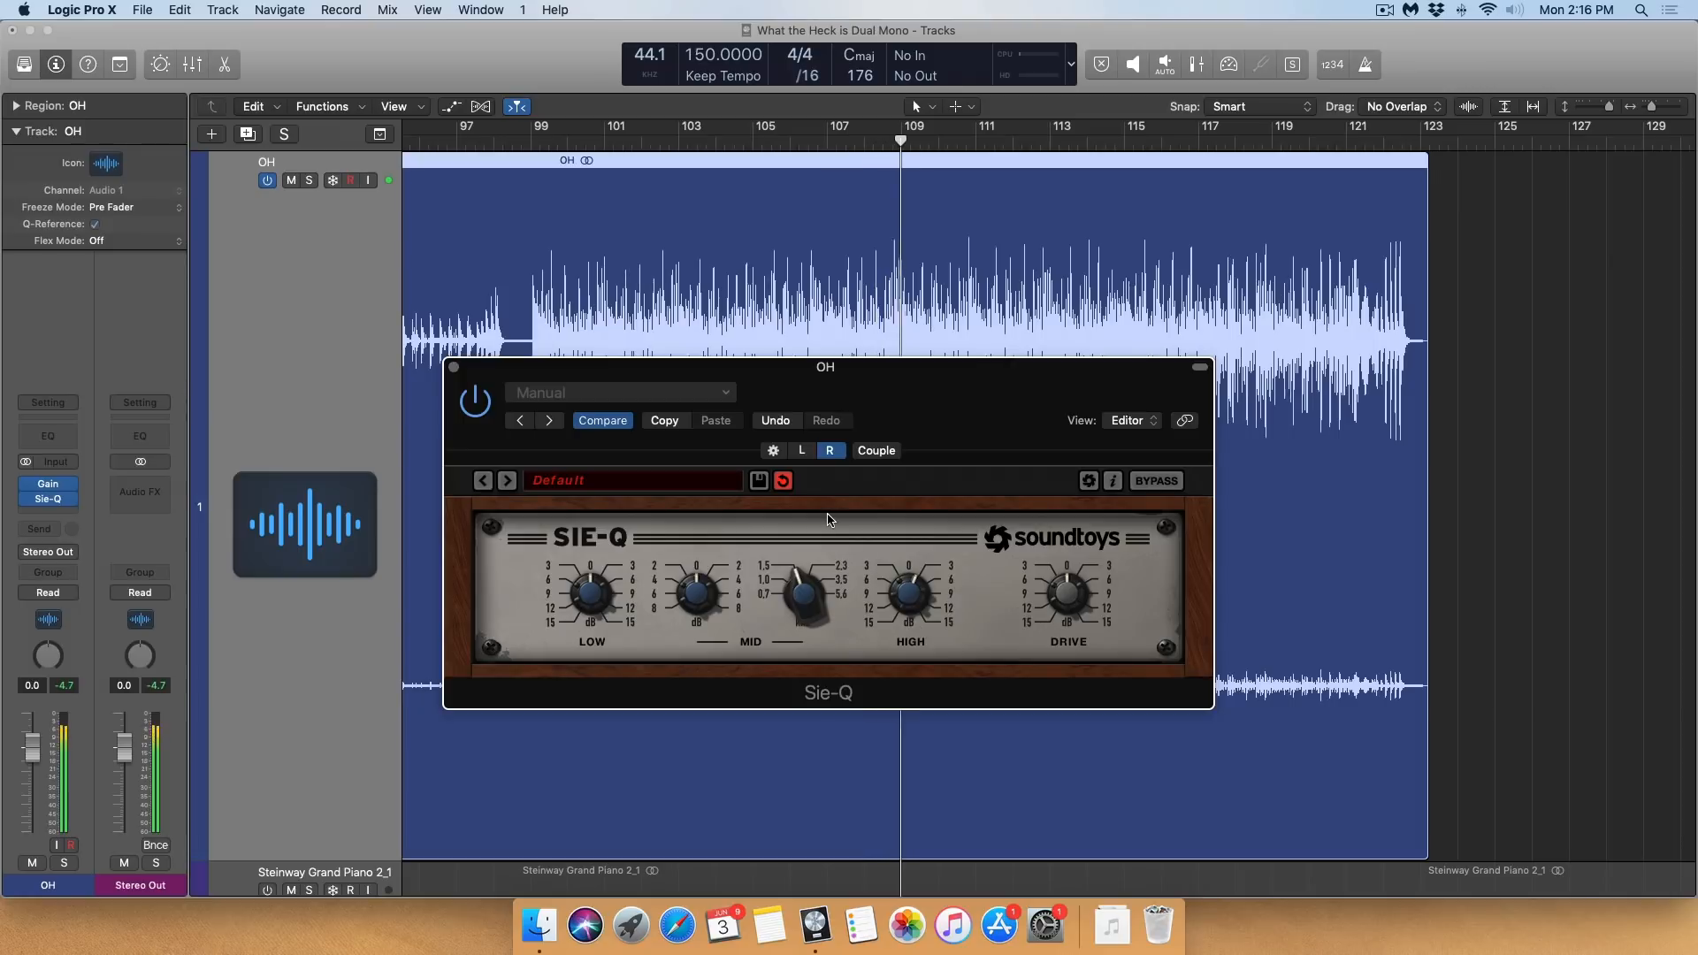
Switch Sie-Q to the left channel and lower its High band while listening to the OH track
click(801, 452)
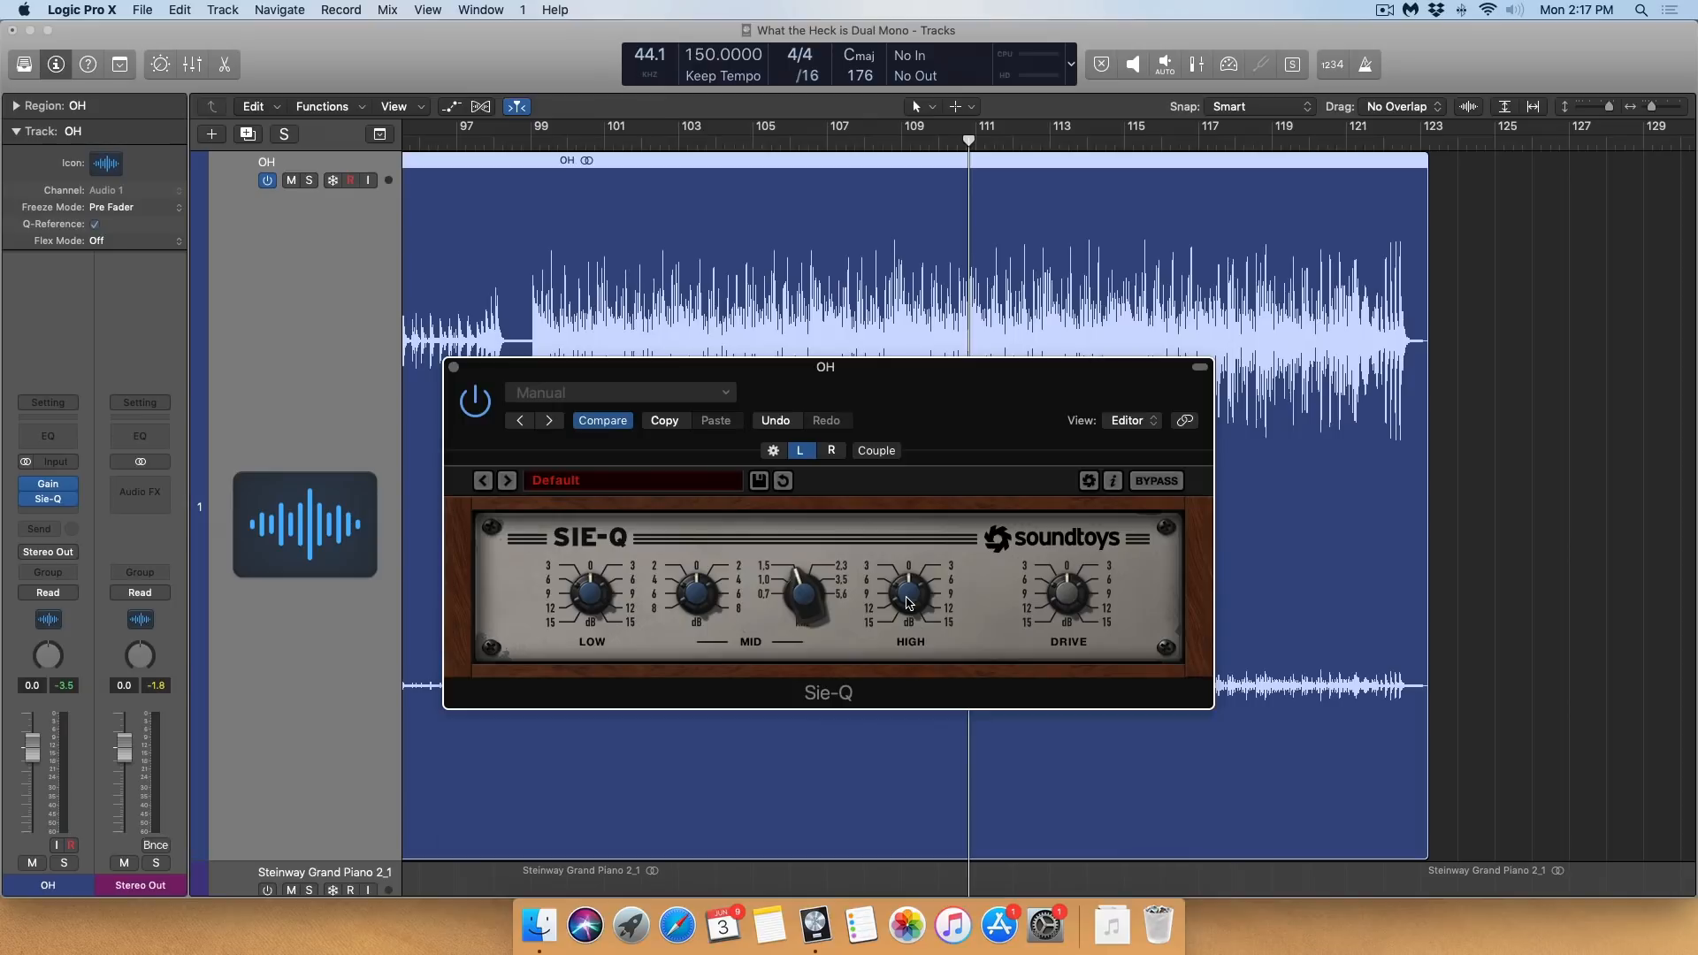
drag(909, 603, 909, 616)
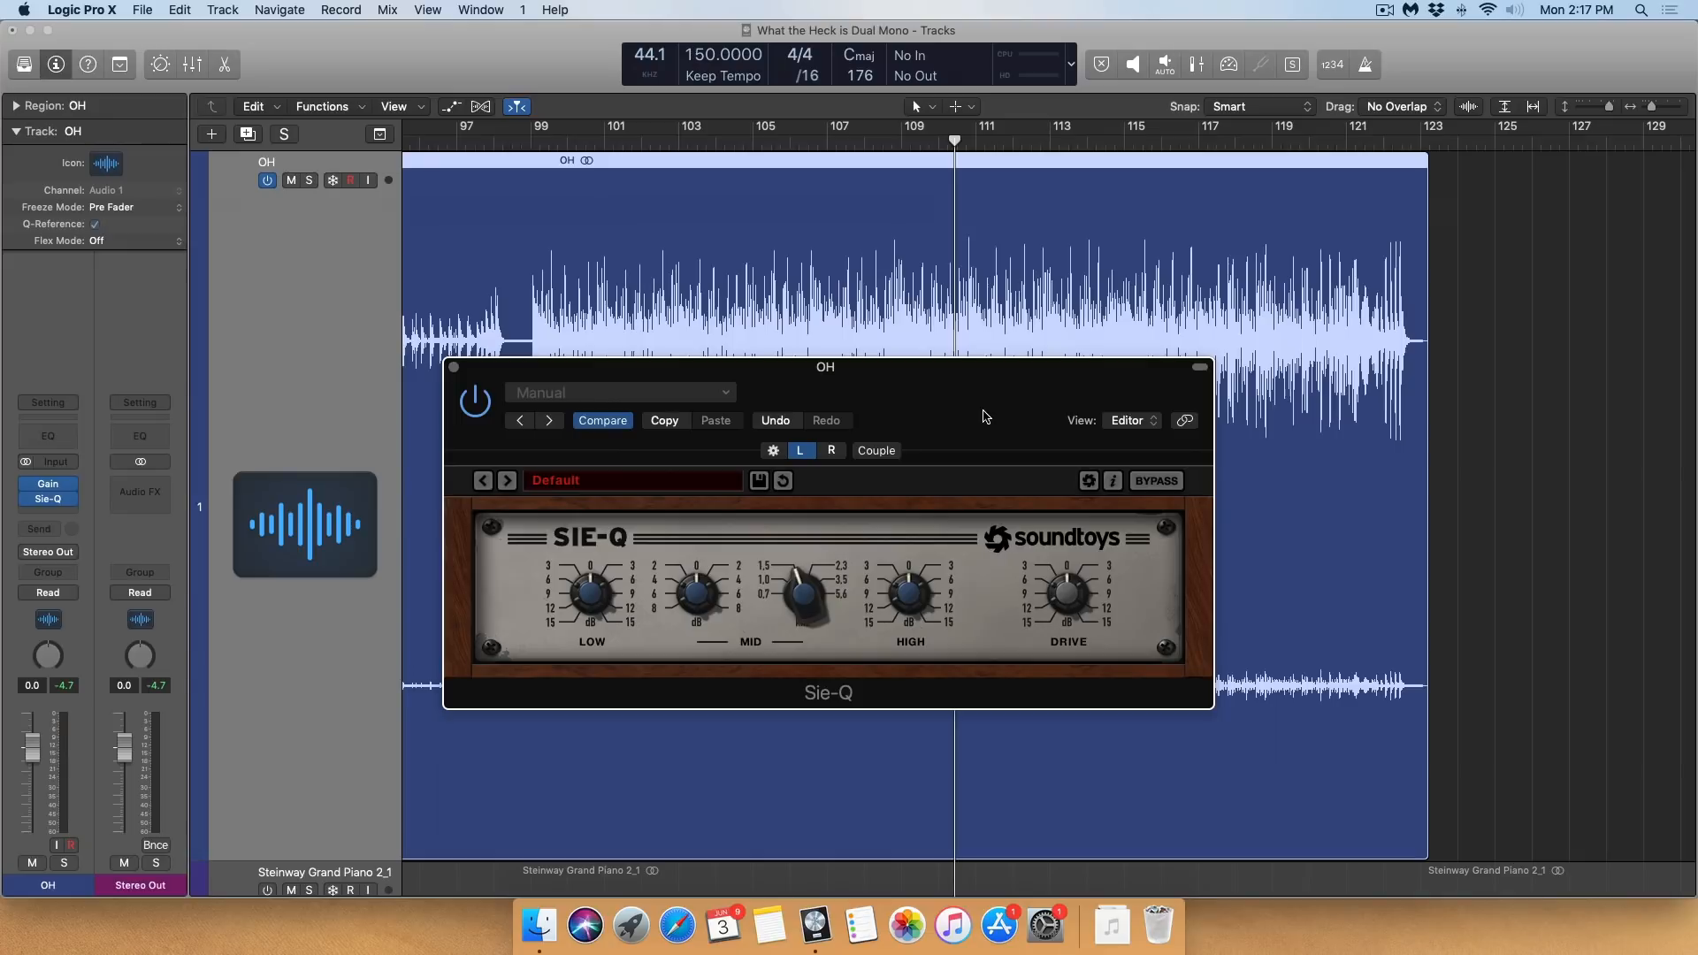
key(space)
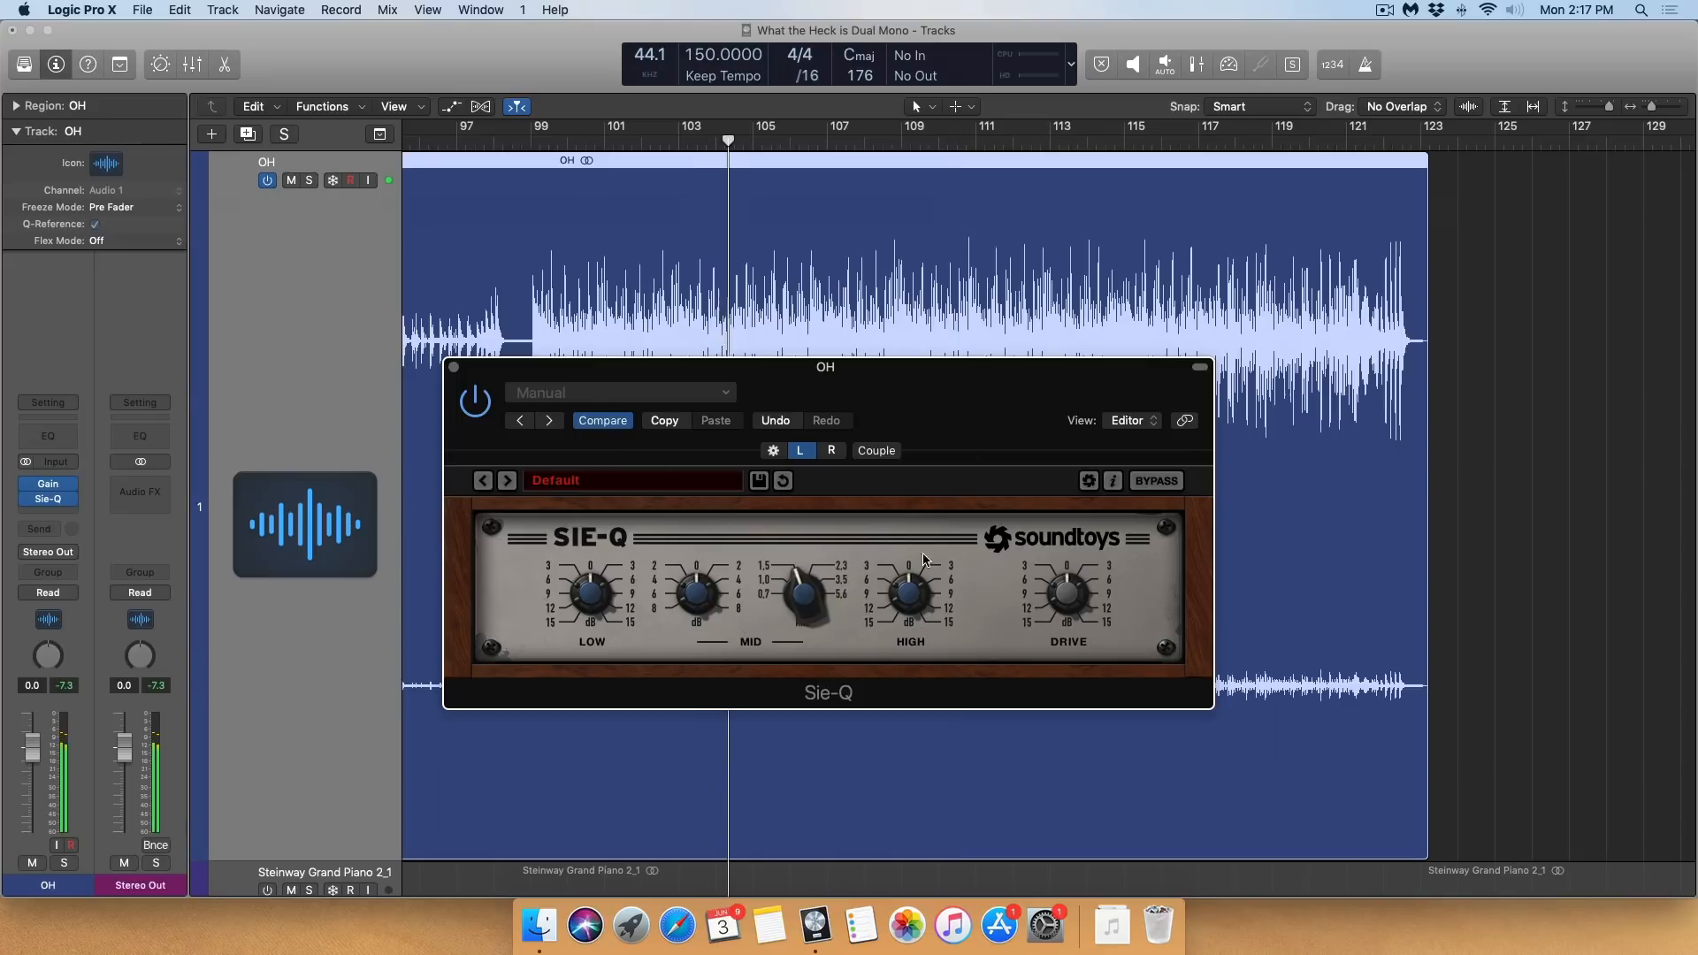
drag(908, 586, 908, 599)
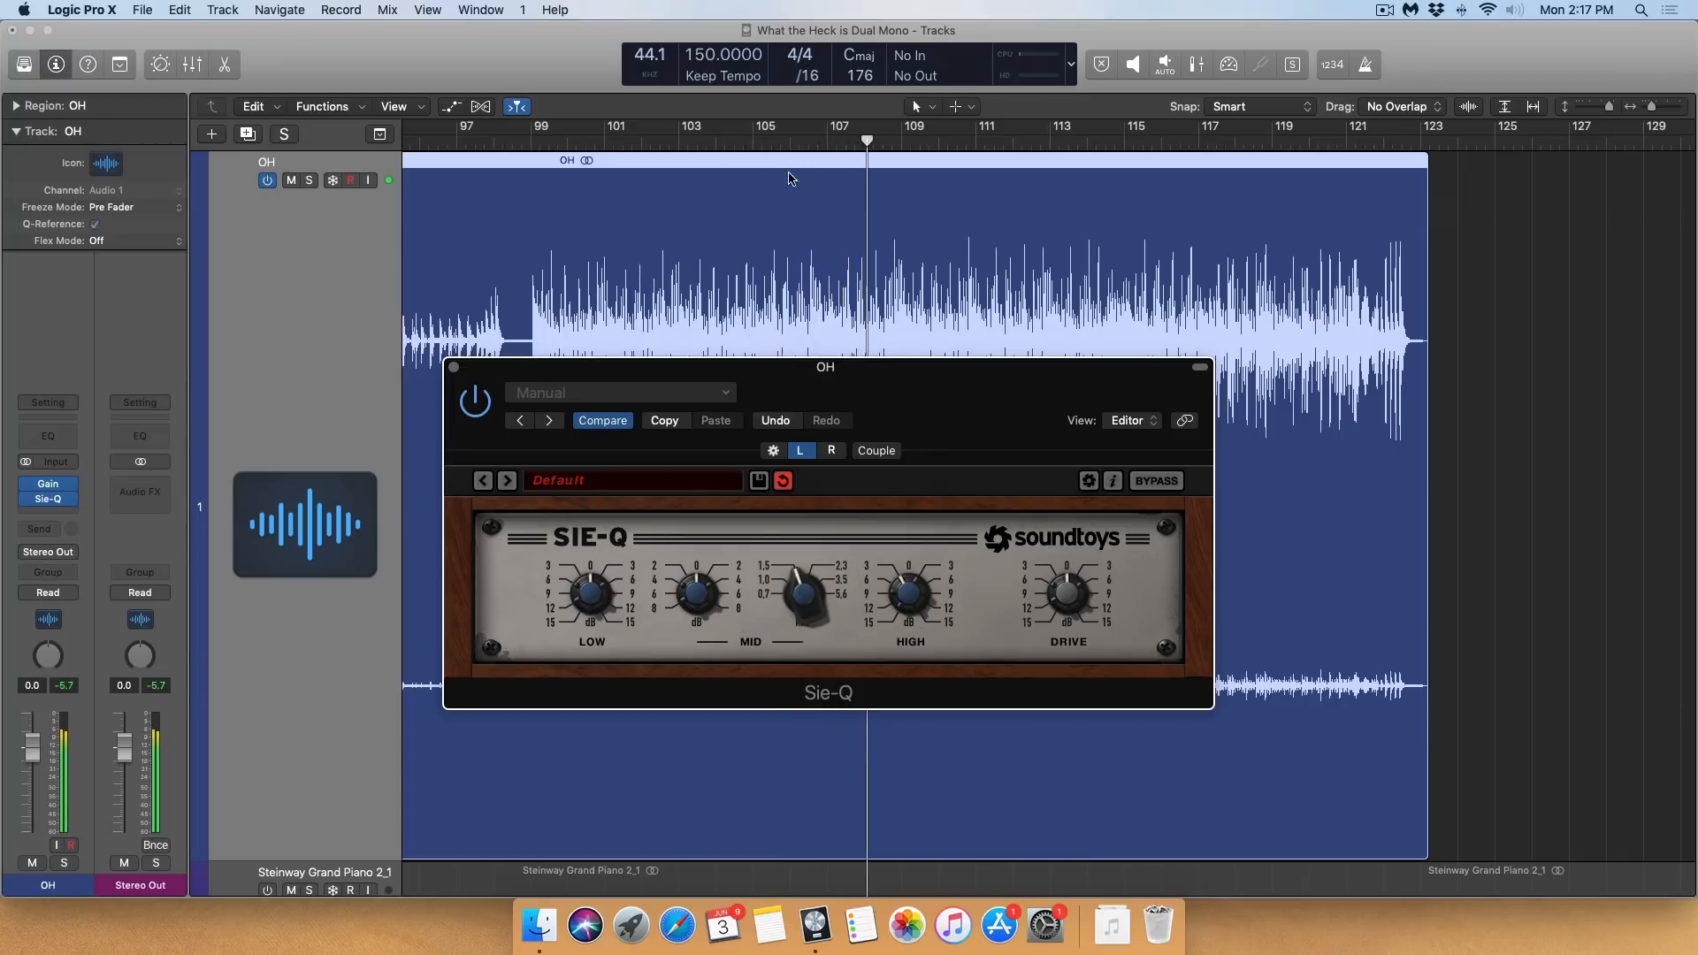
Toggle Sie-Q's bypass during playback to compare the processed and unprocessed overheads, and close the plug-in
scroll(799, 249, right, 2)
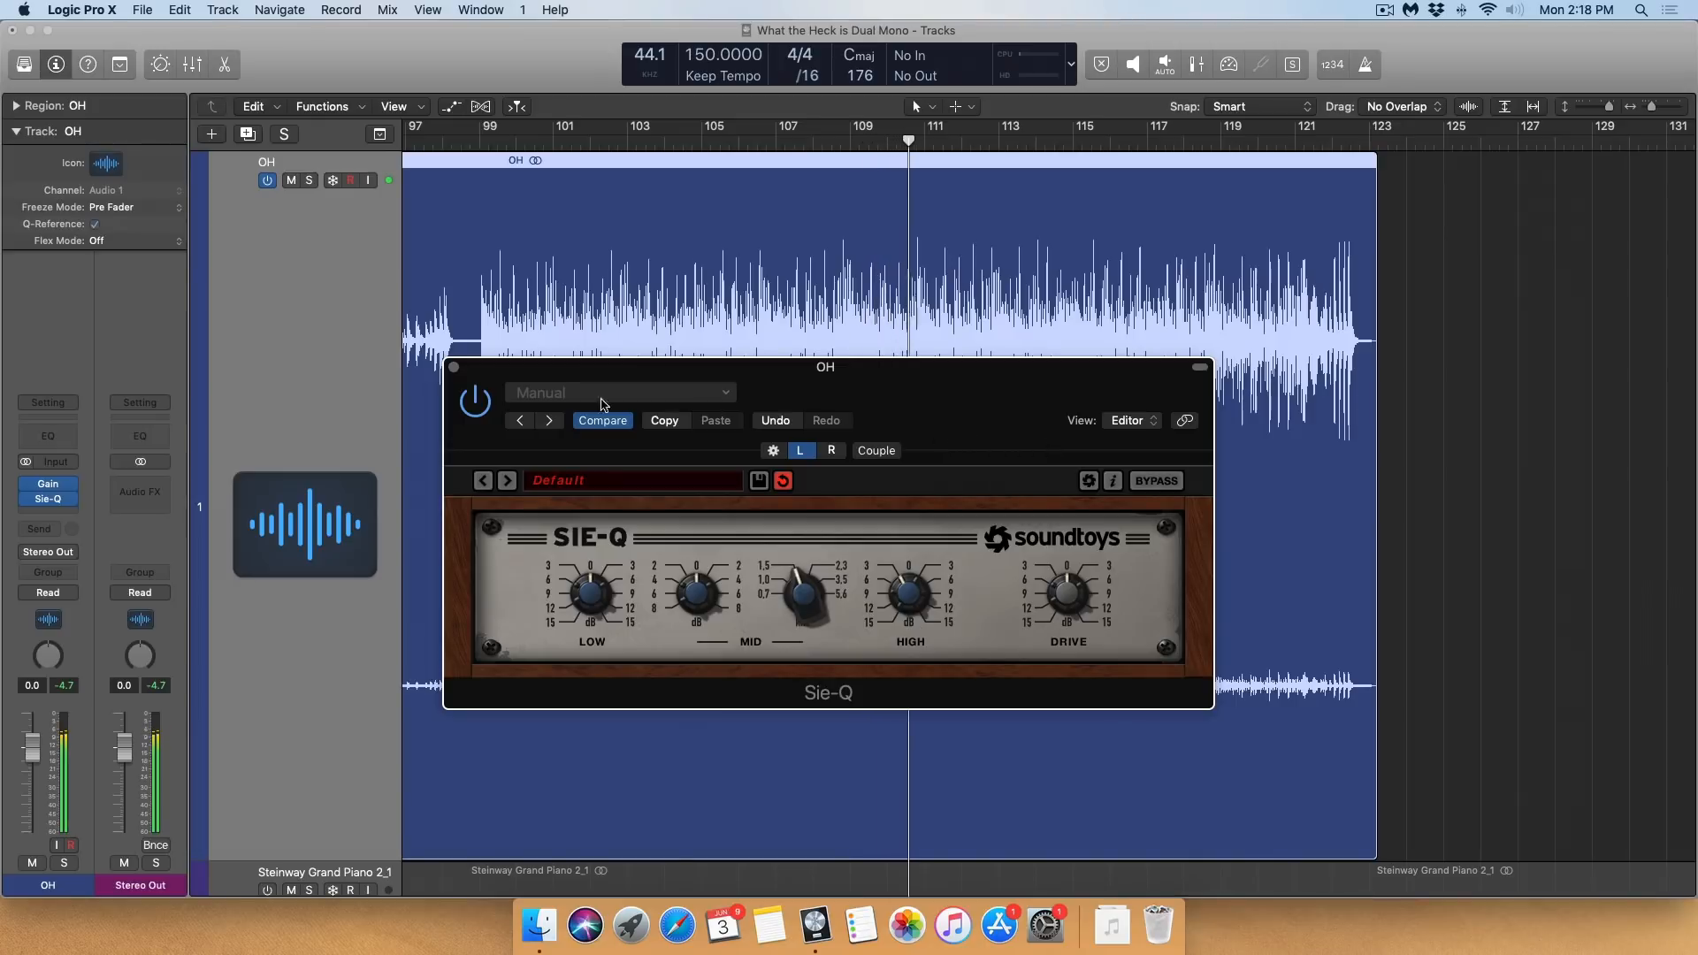
click(478, 403)
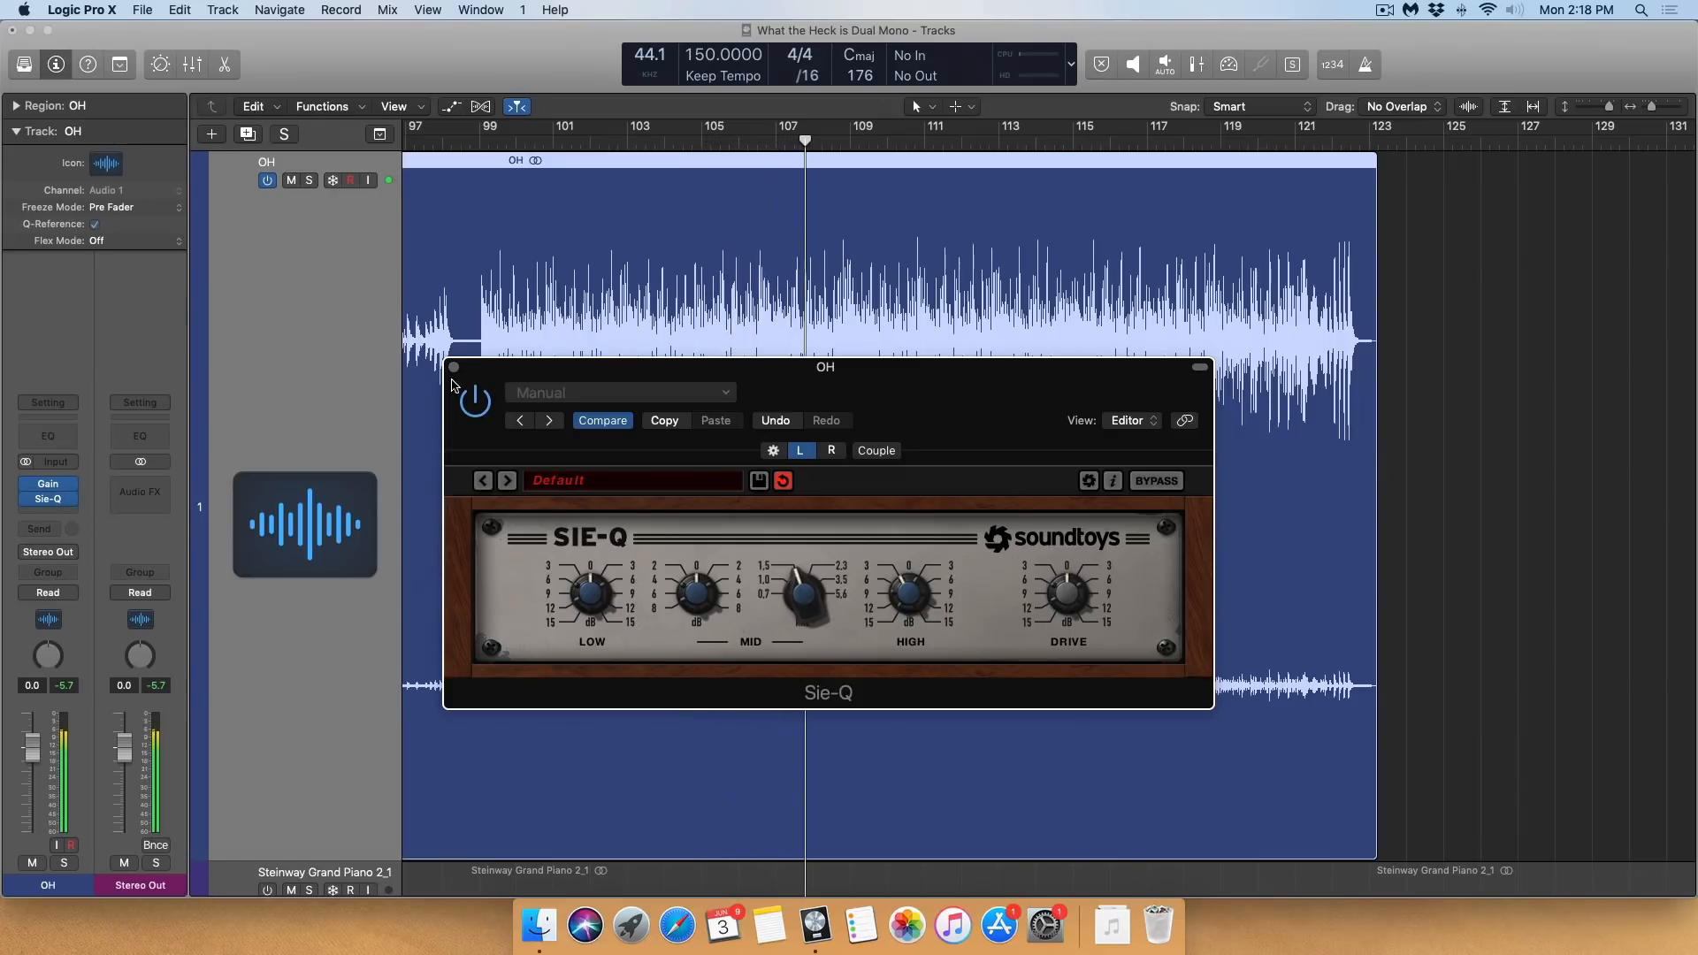
click(453, 367)
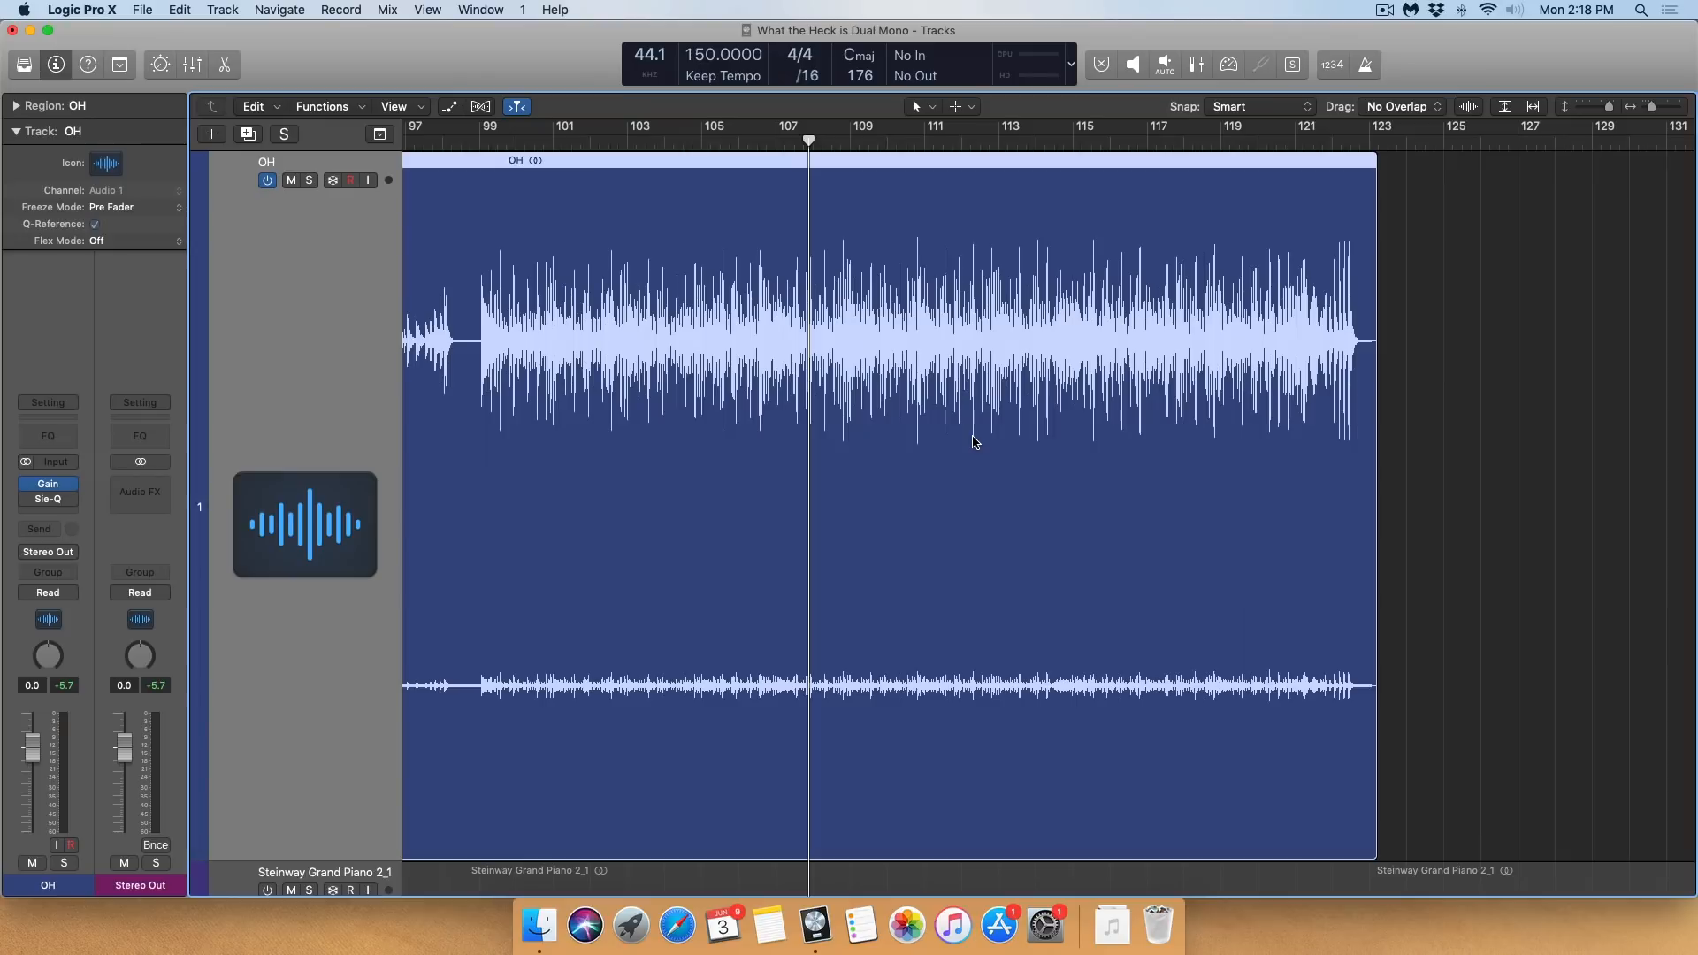
Insert a Compressor on the OH track and switch it to its Dual Mono version
click(62, 418)
drag(455, 128, 741, 222)
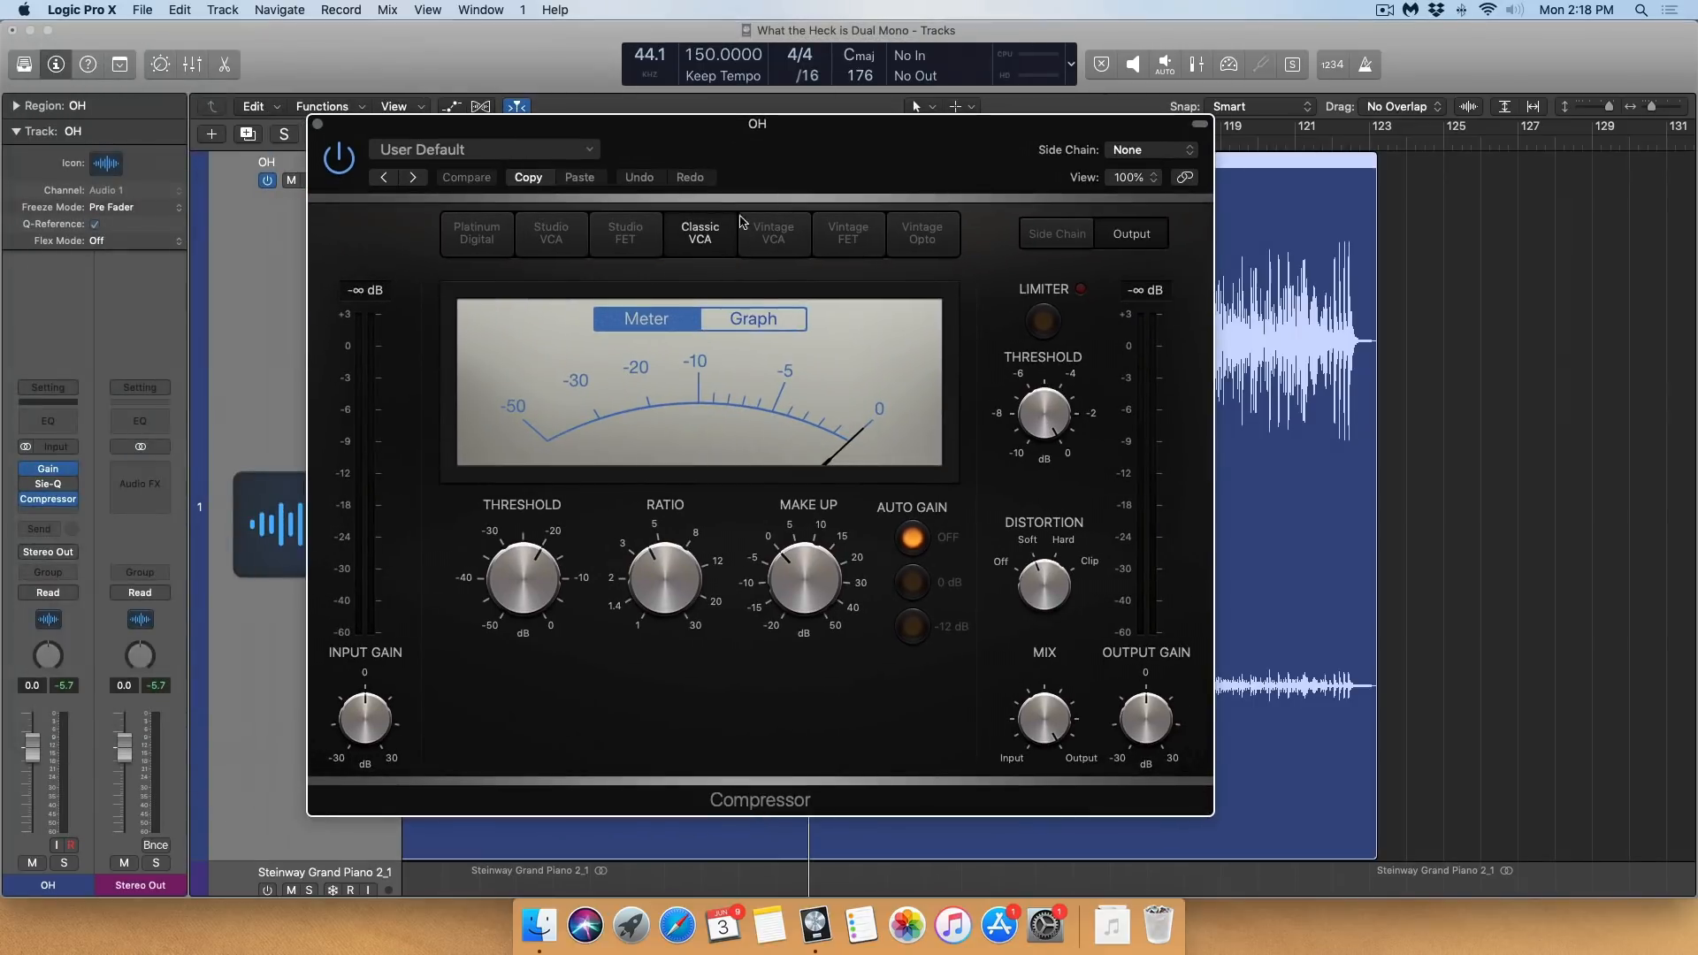
click(73, 499)
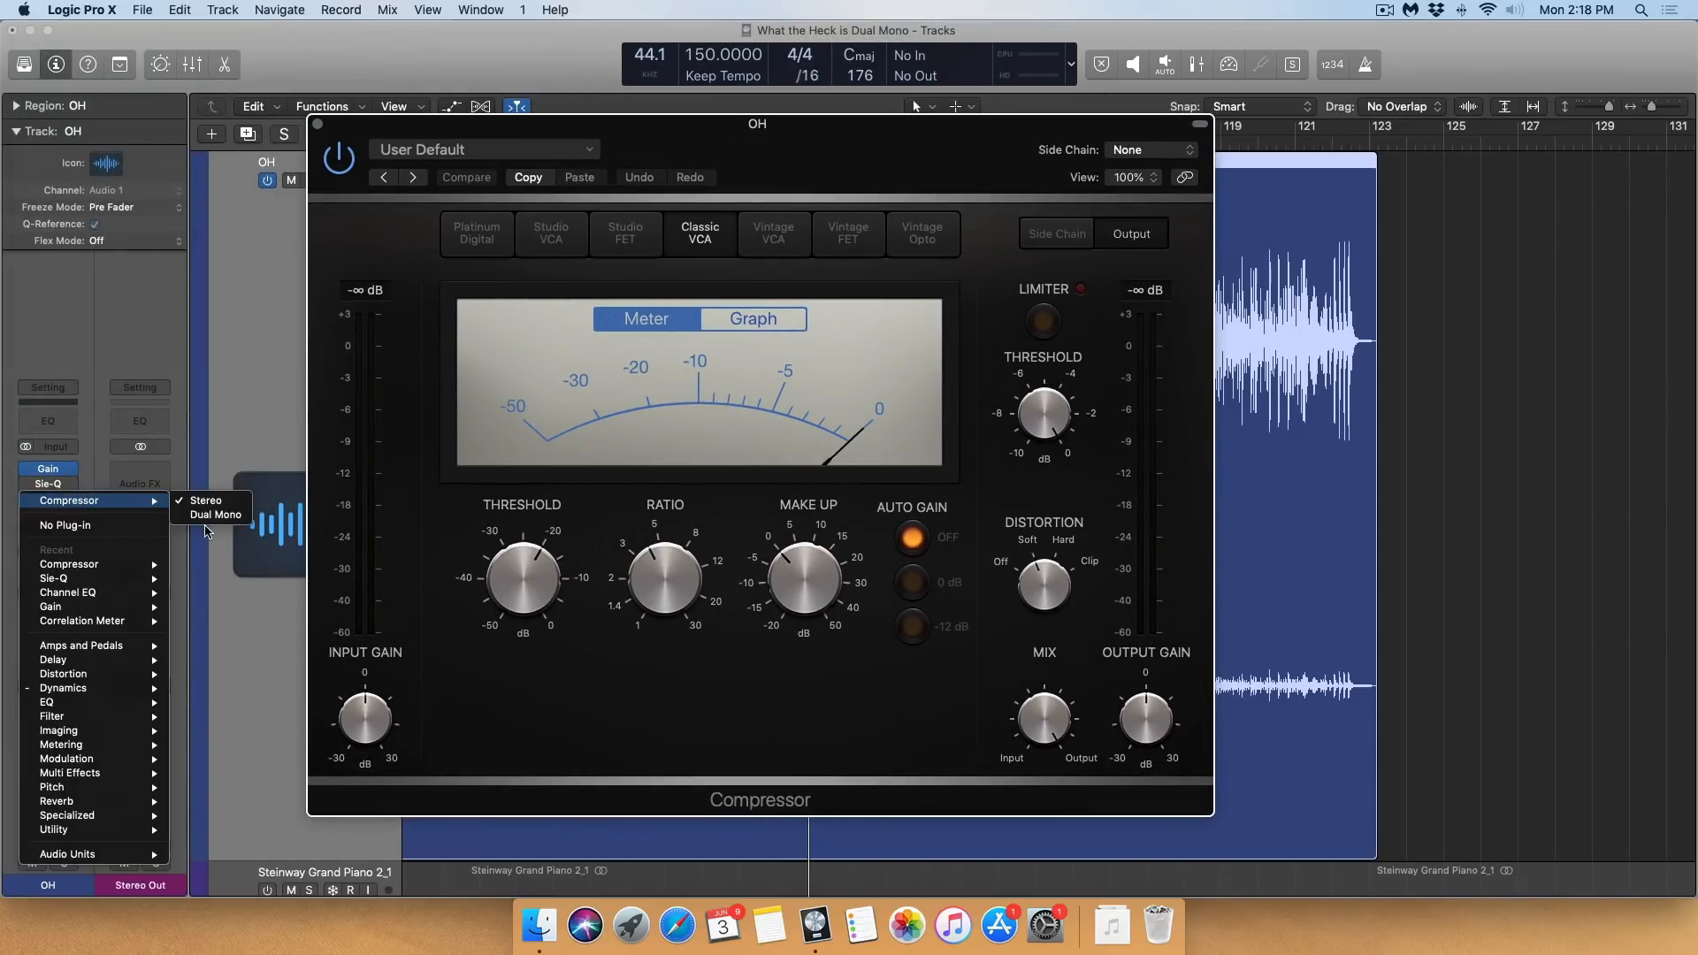
click(213, 516)
Play the OH region from about bar 24, zoomed in on that section, with the Compressor shown again
key(super+w)
key(z)
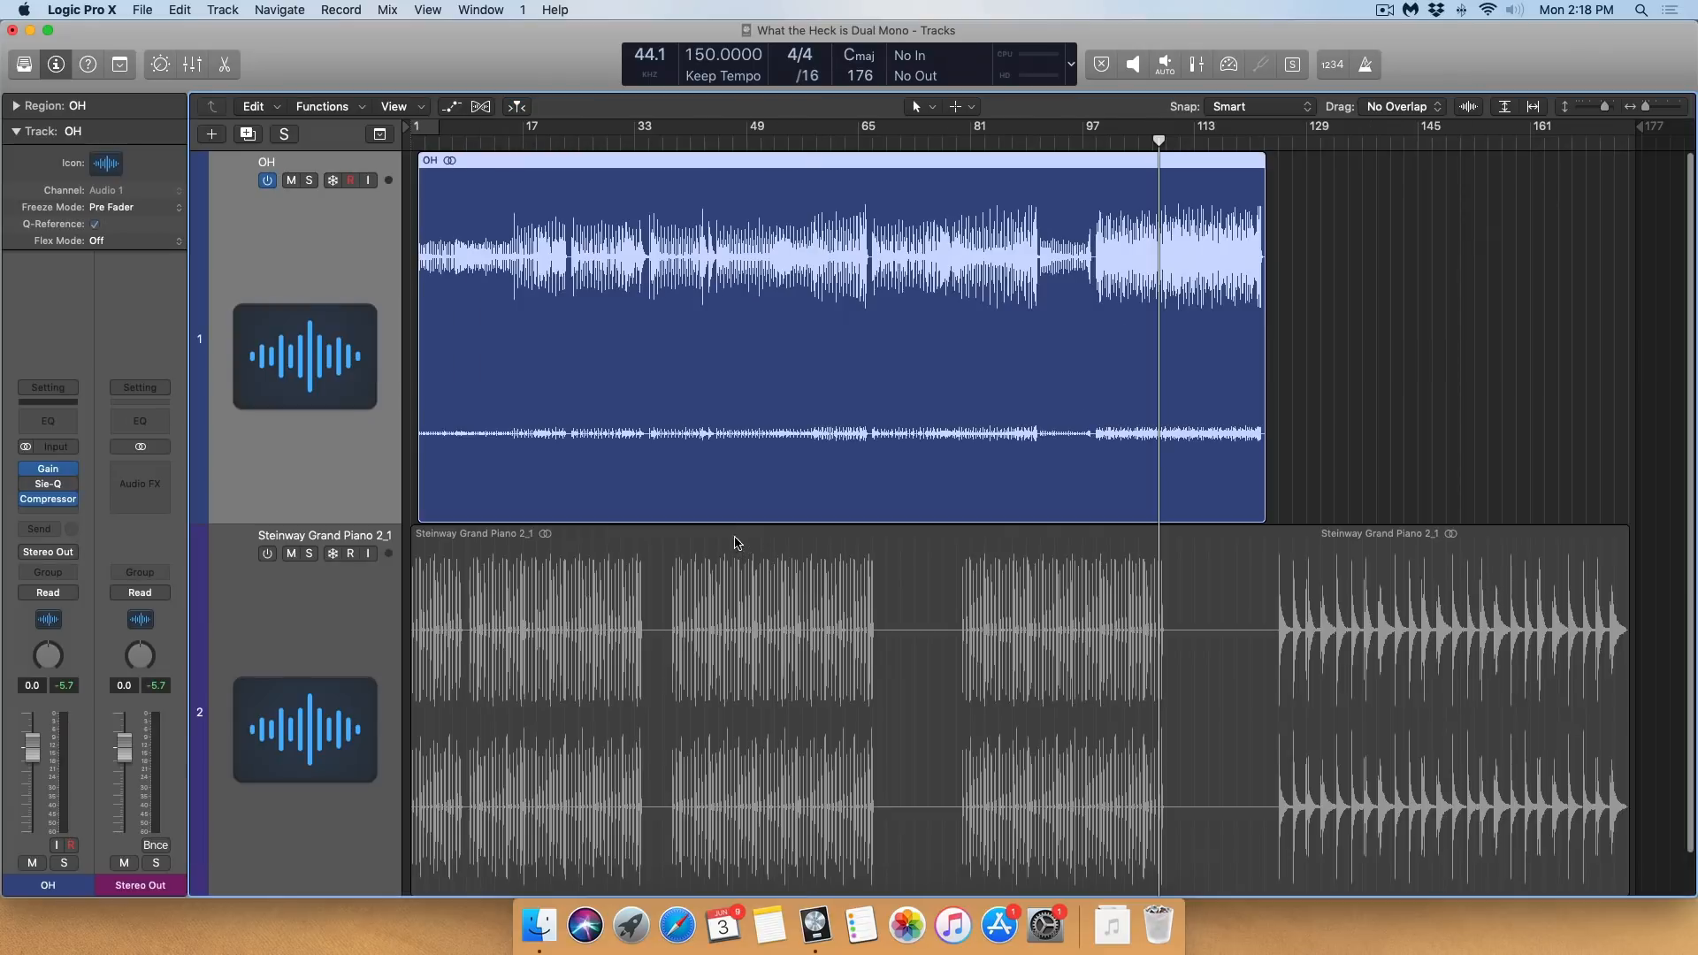
click(578, 141)
key(space)
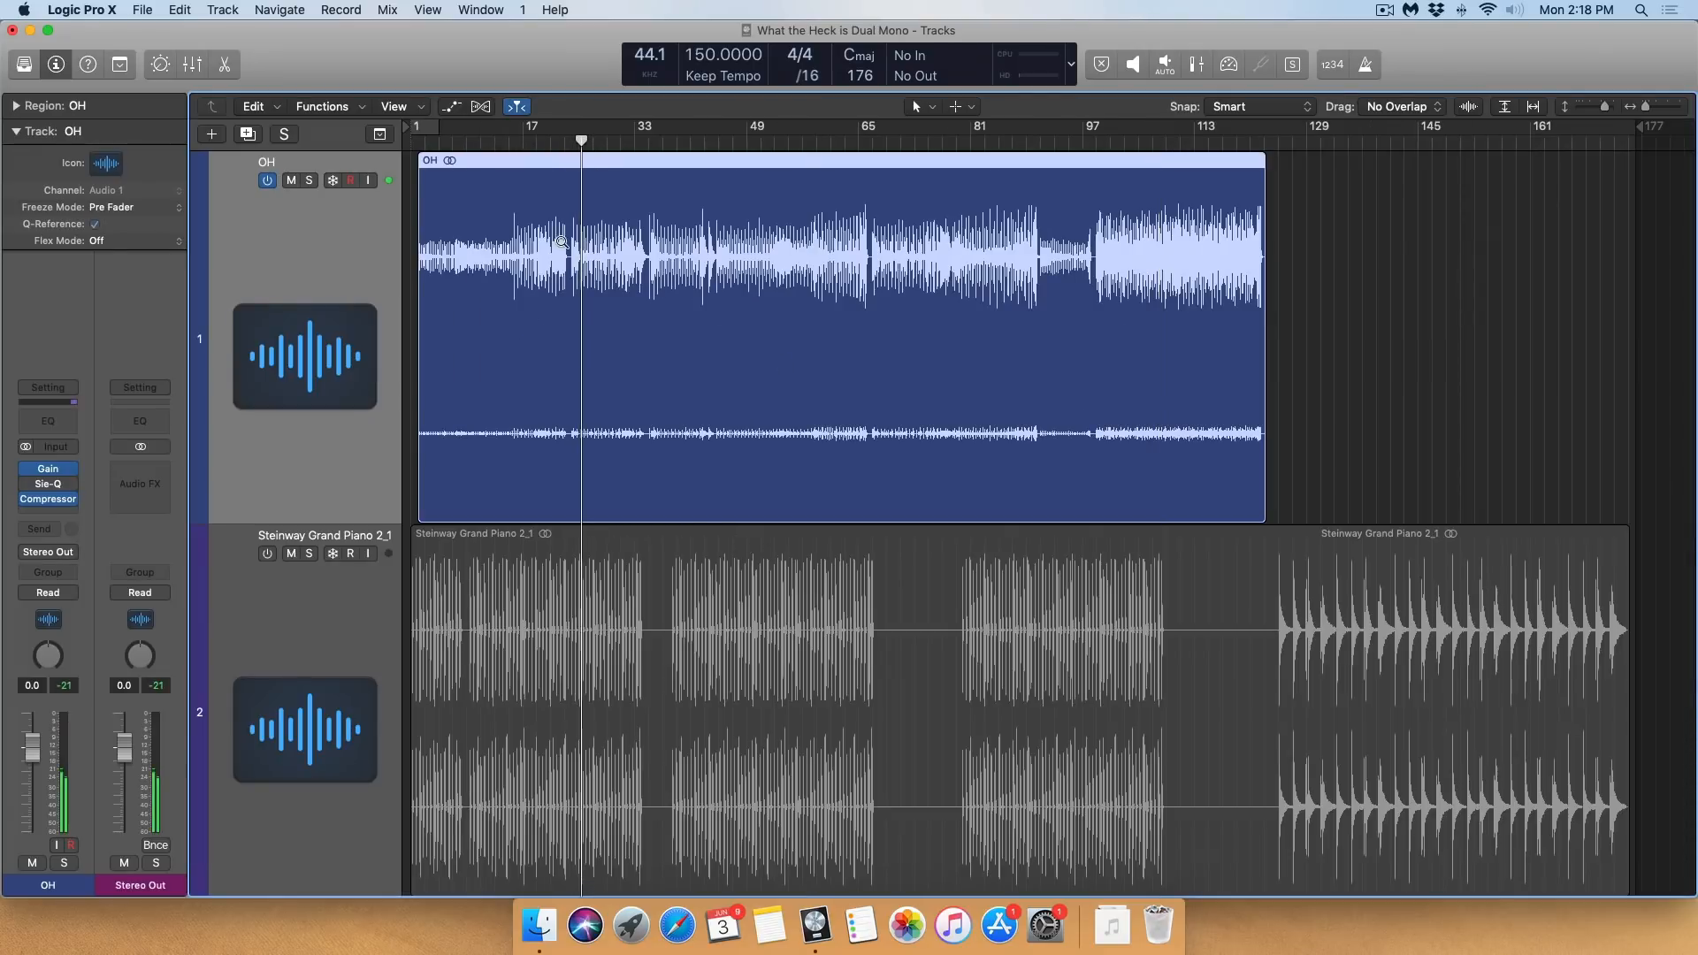
drag(547, 220, 779, 527)
key(v)
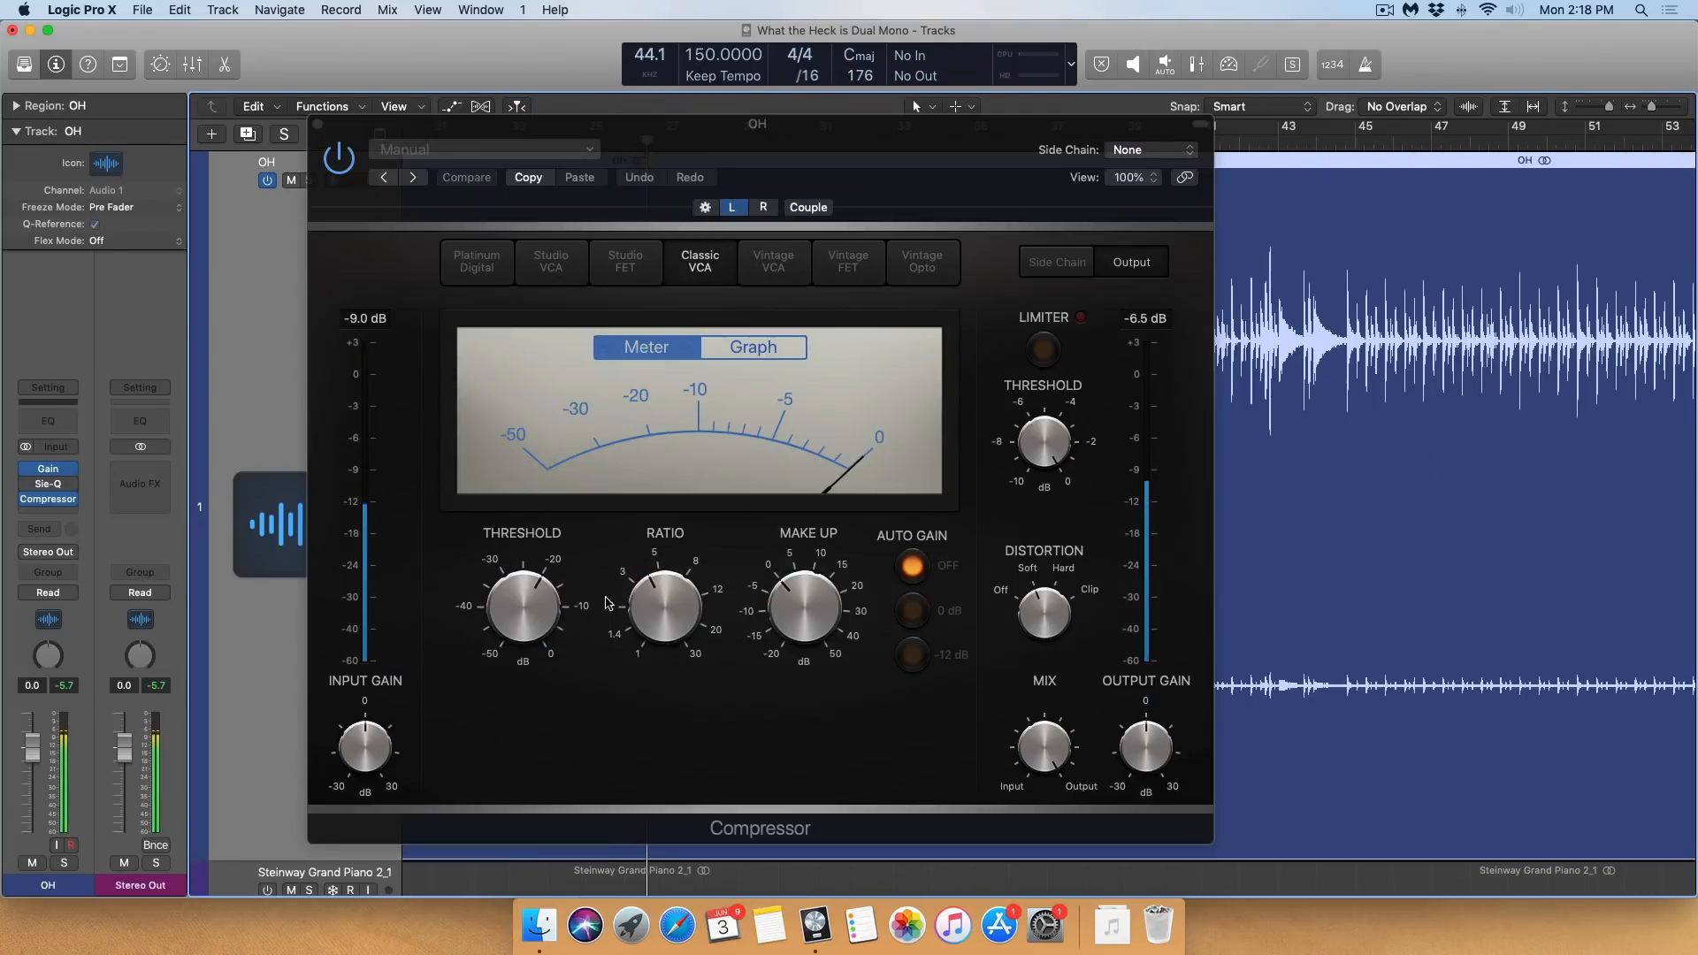
Set the Compressor's right-channel threshold to 0 dB, and lower the left channel's ratio and set its threshold to -14.0 dB
click(763, 207)
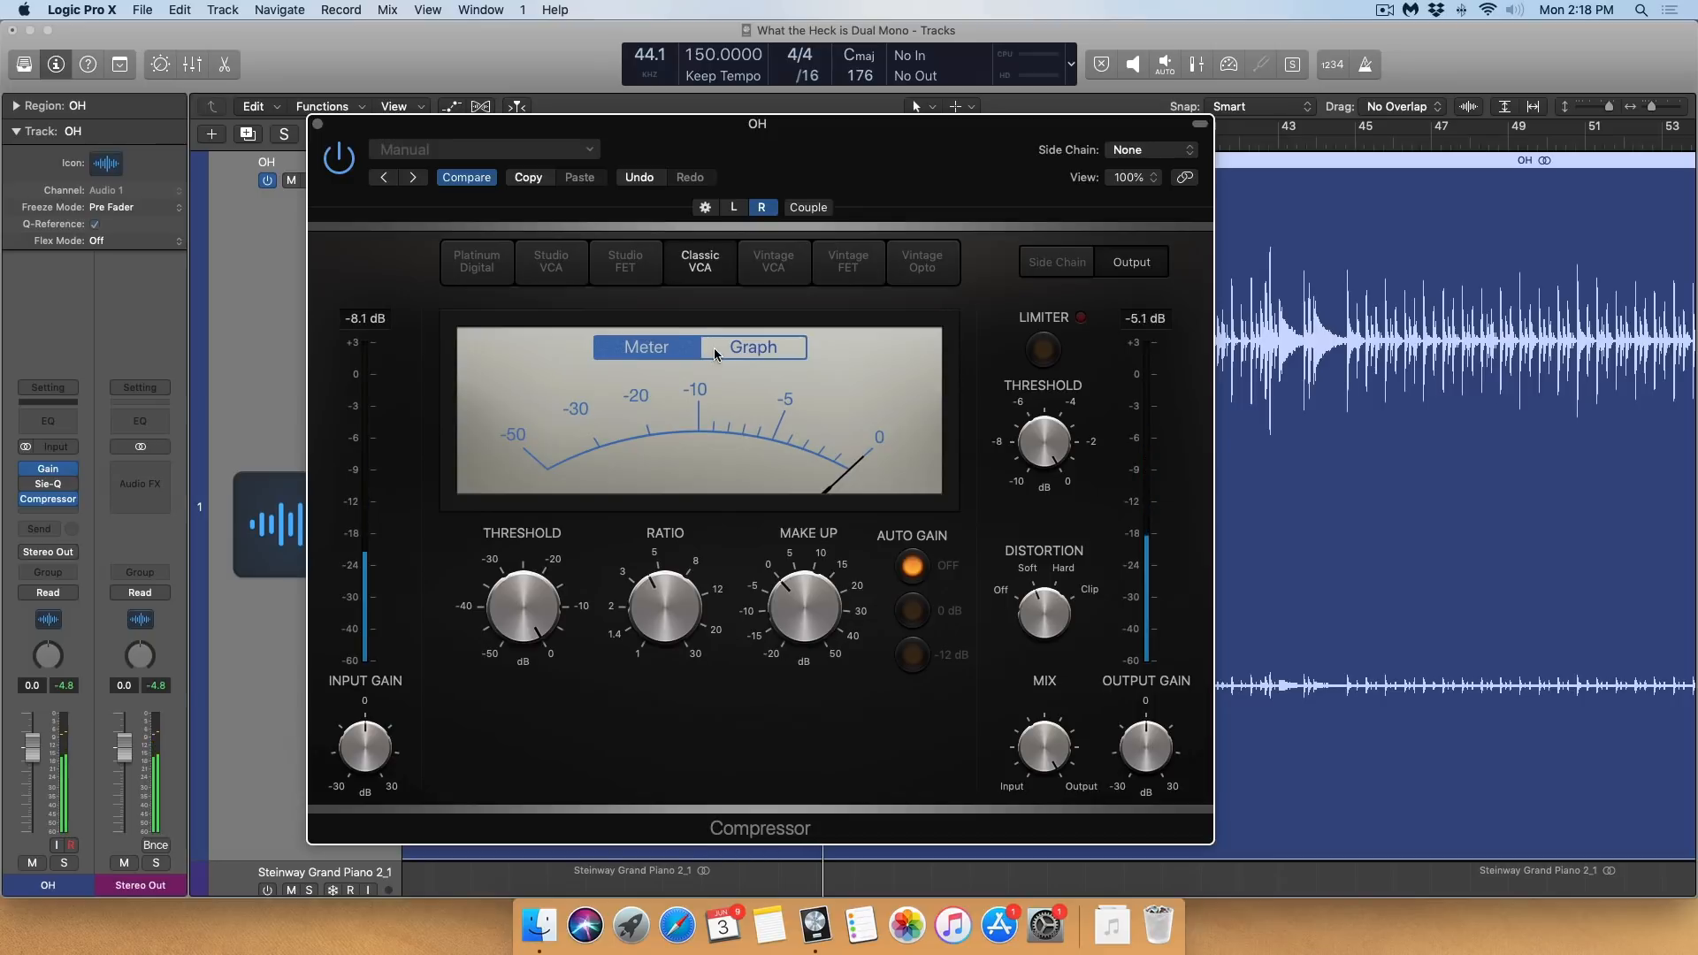
click(733, 207)
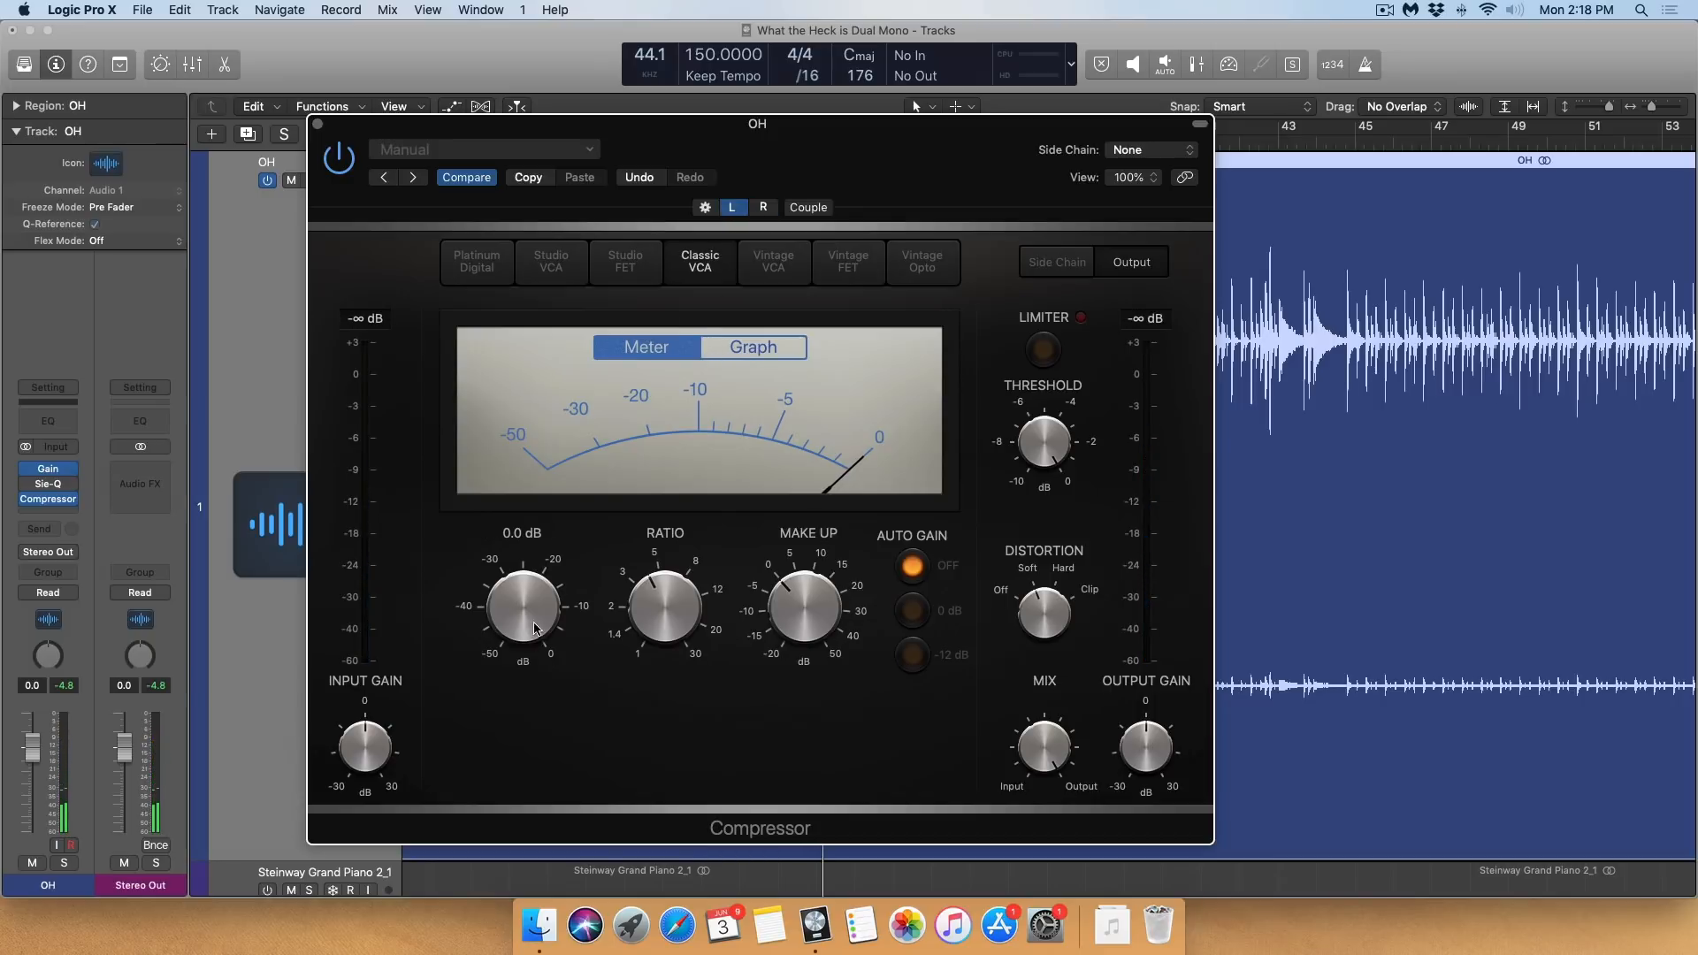
drag(643, 605, 641, 630)
key(space)
drag(524, 609, 518, 668)
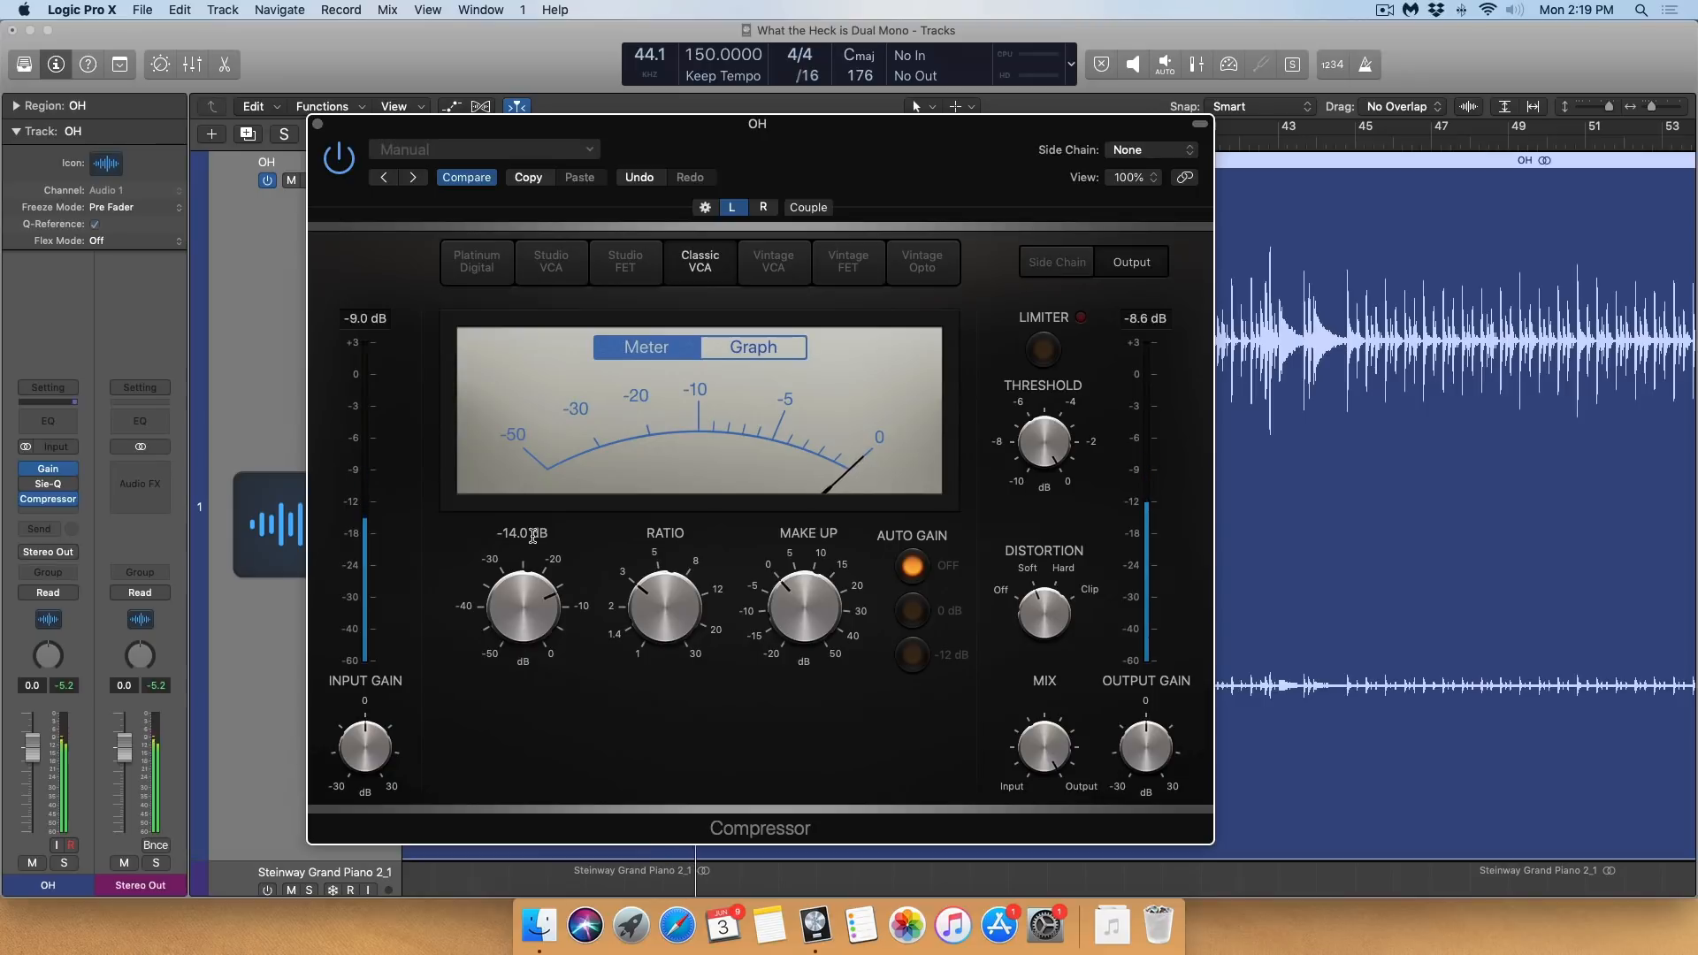
Bypass and re-enable the Compressor during playback to compare the sound, and close it
click(339, 159)
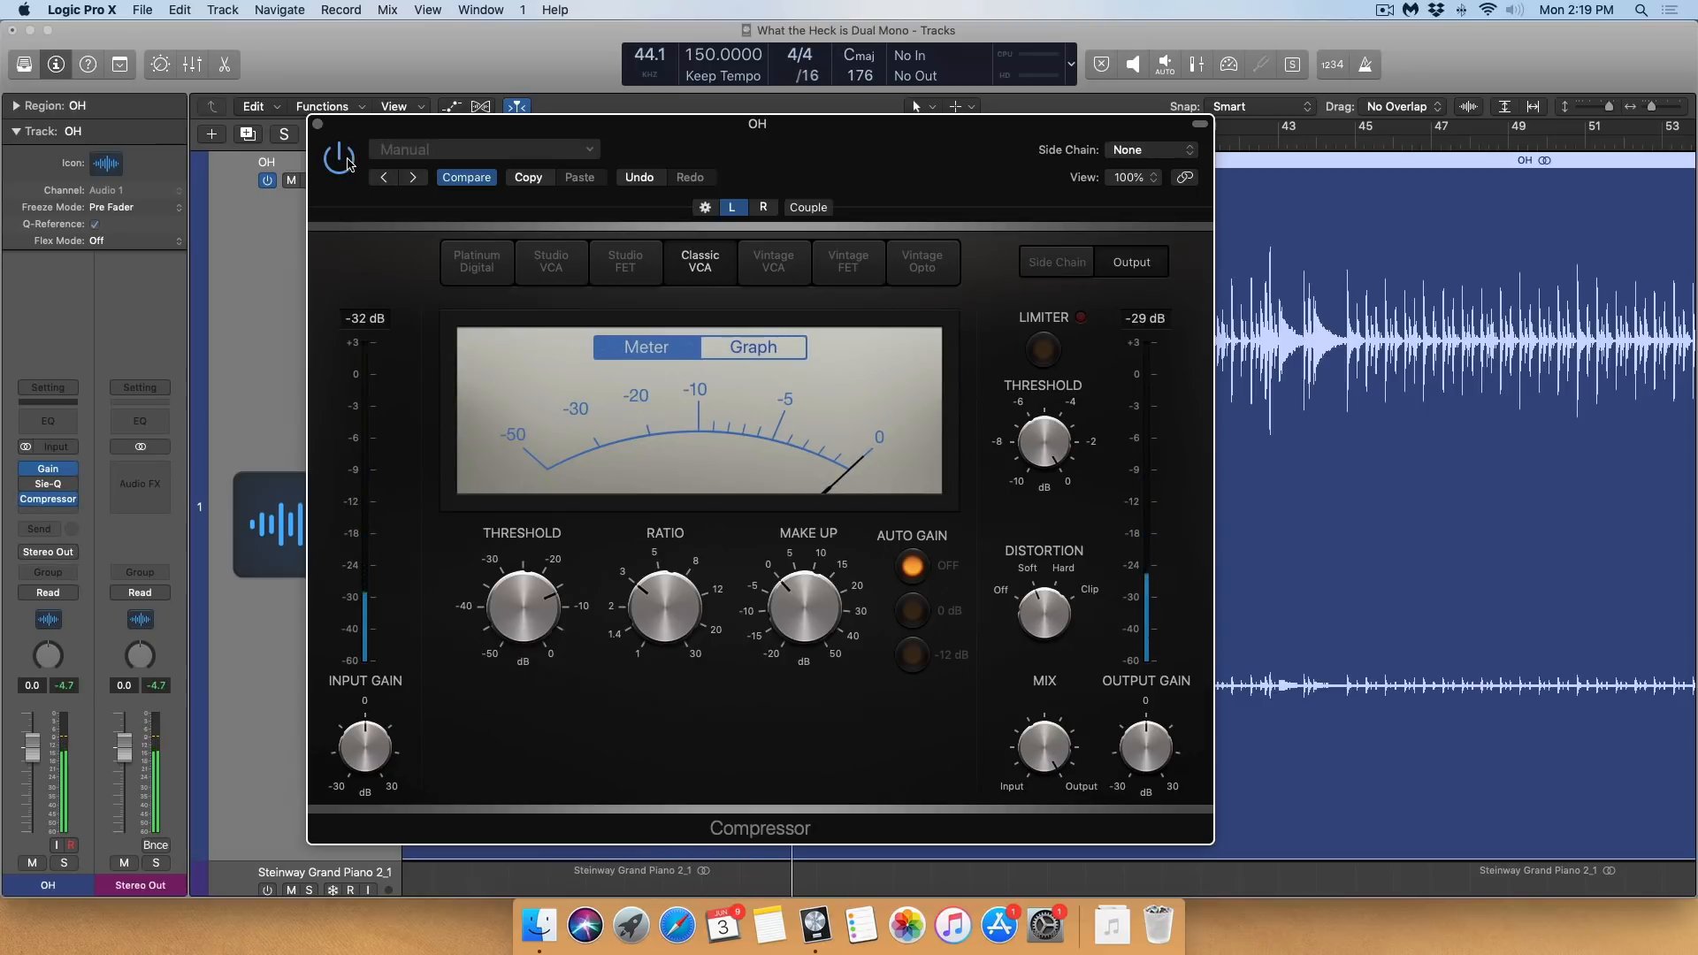
click(339, 159)
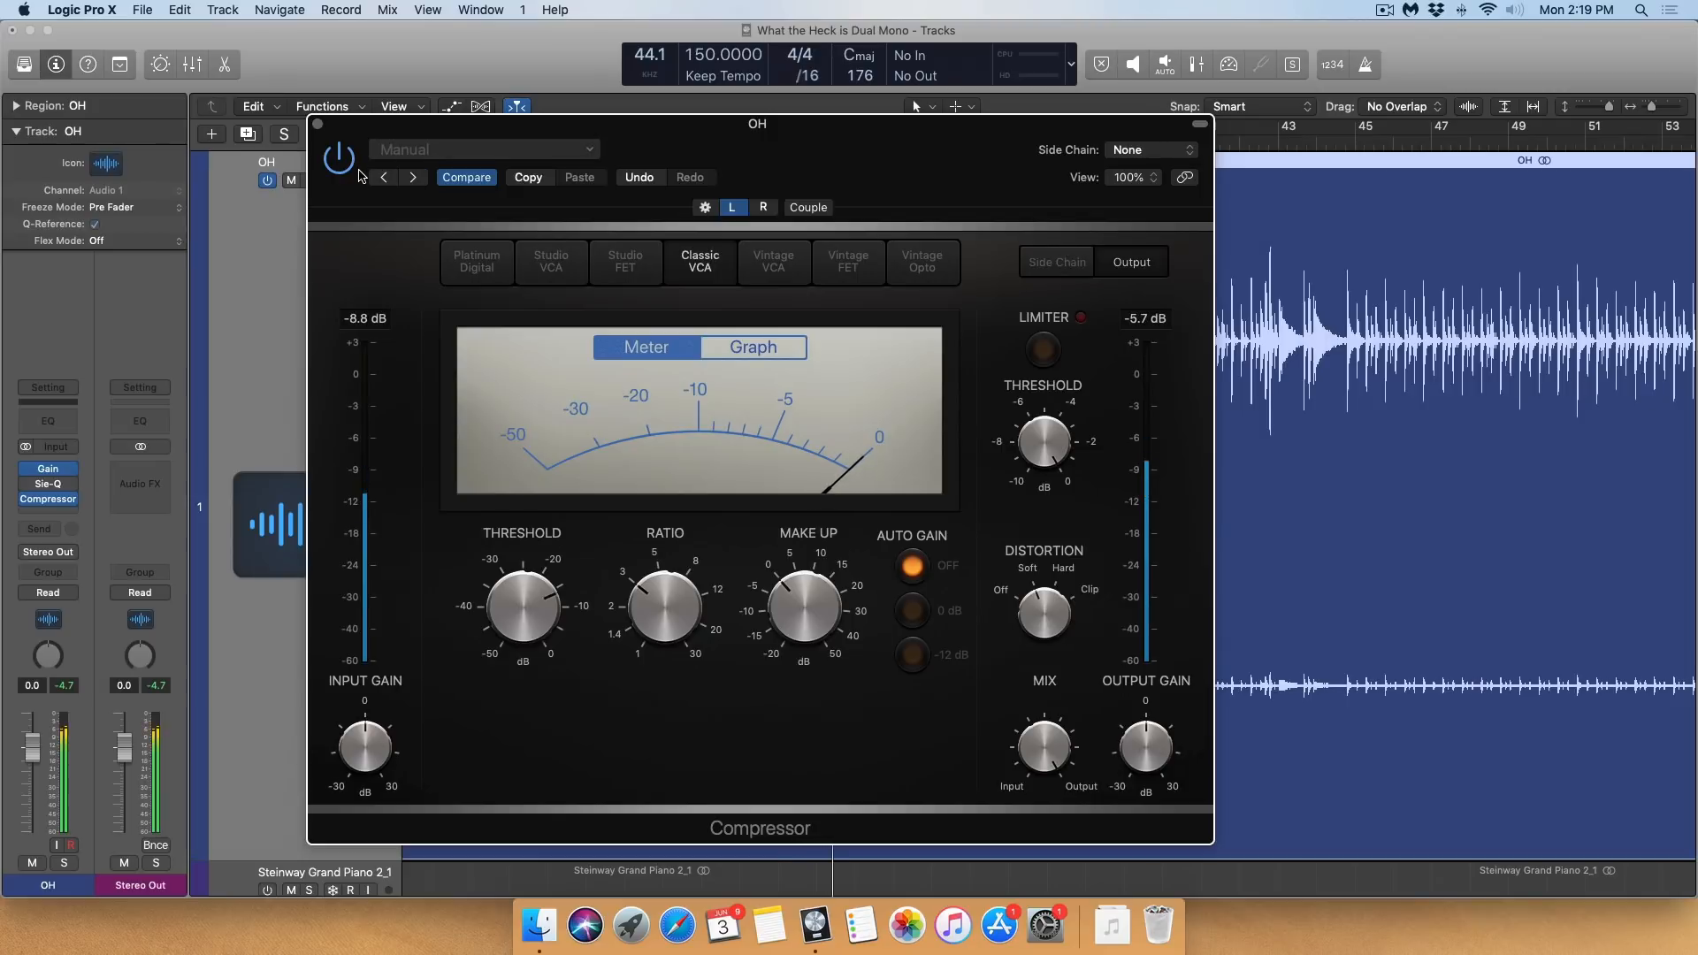
click(317, 124)
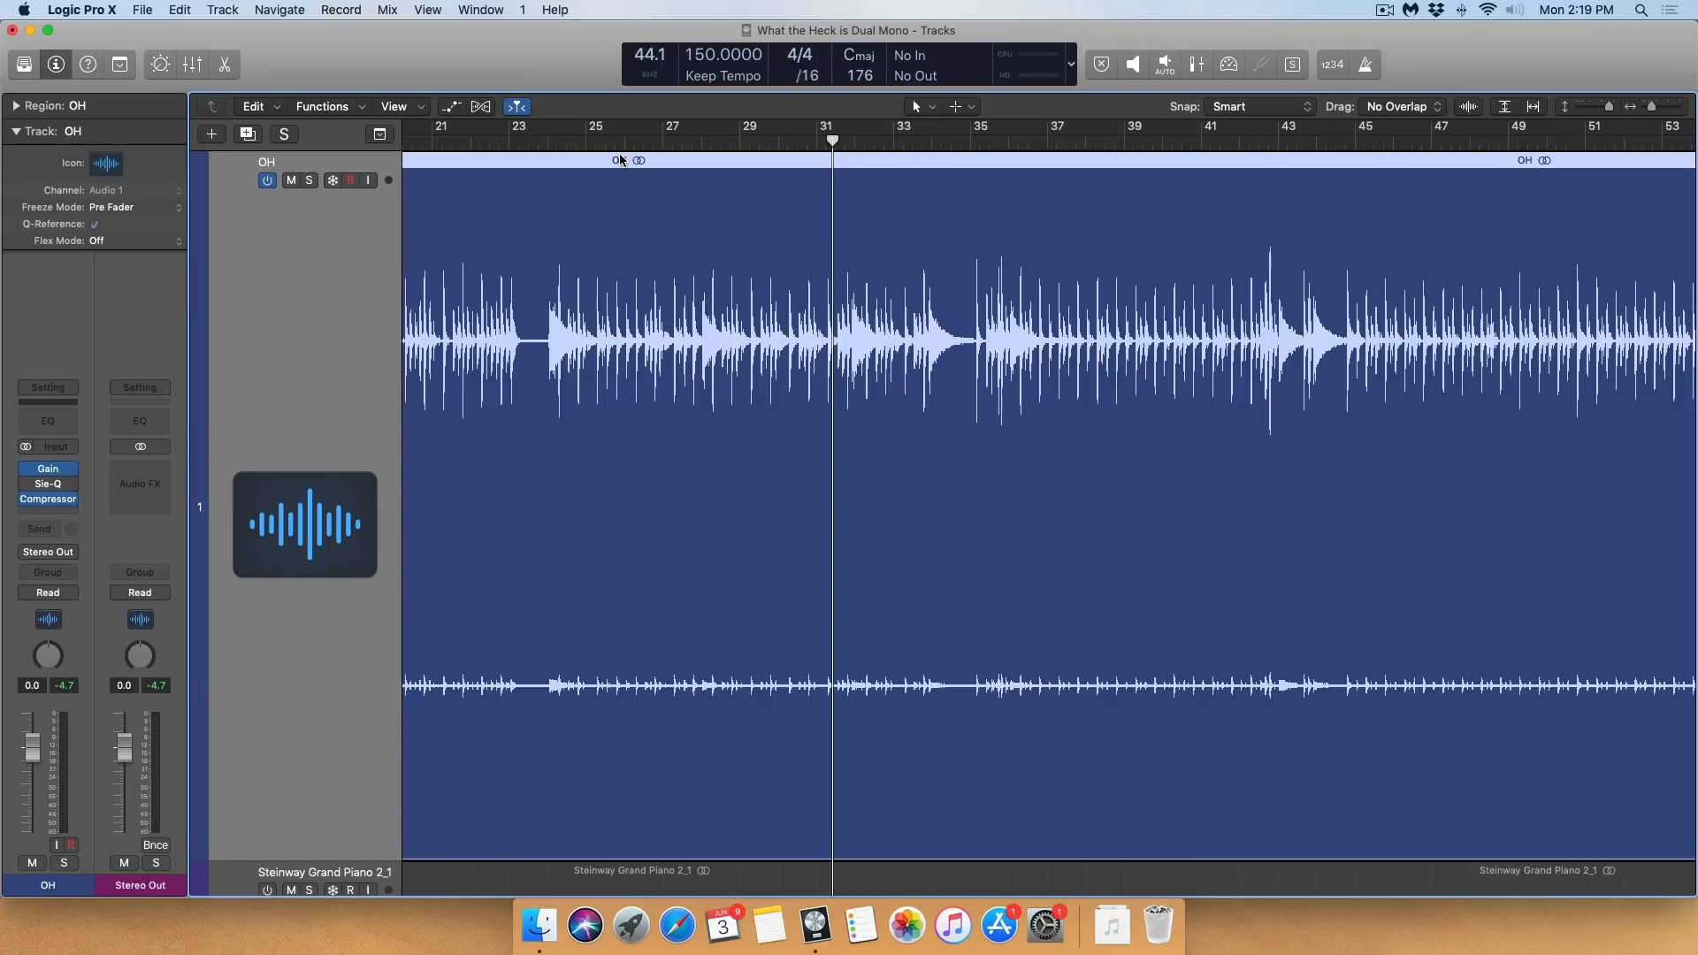
Solo the Steinway Grand Piano 2_1 track and place the playhead just before bar 125, zoomed in on its final section
ctrl+alt+click(898, 313)
scroll(1239, 559, down, 3)
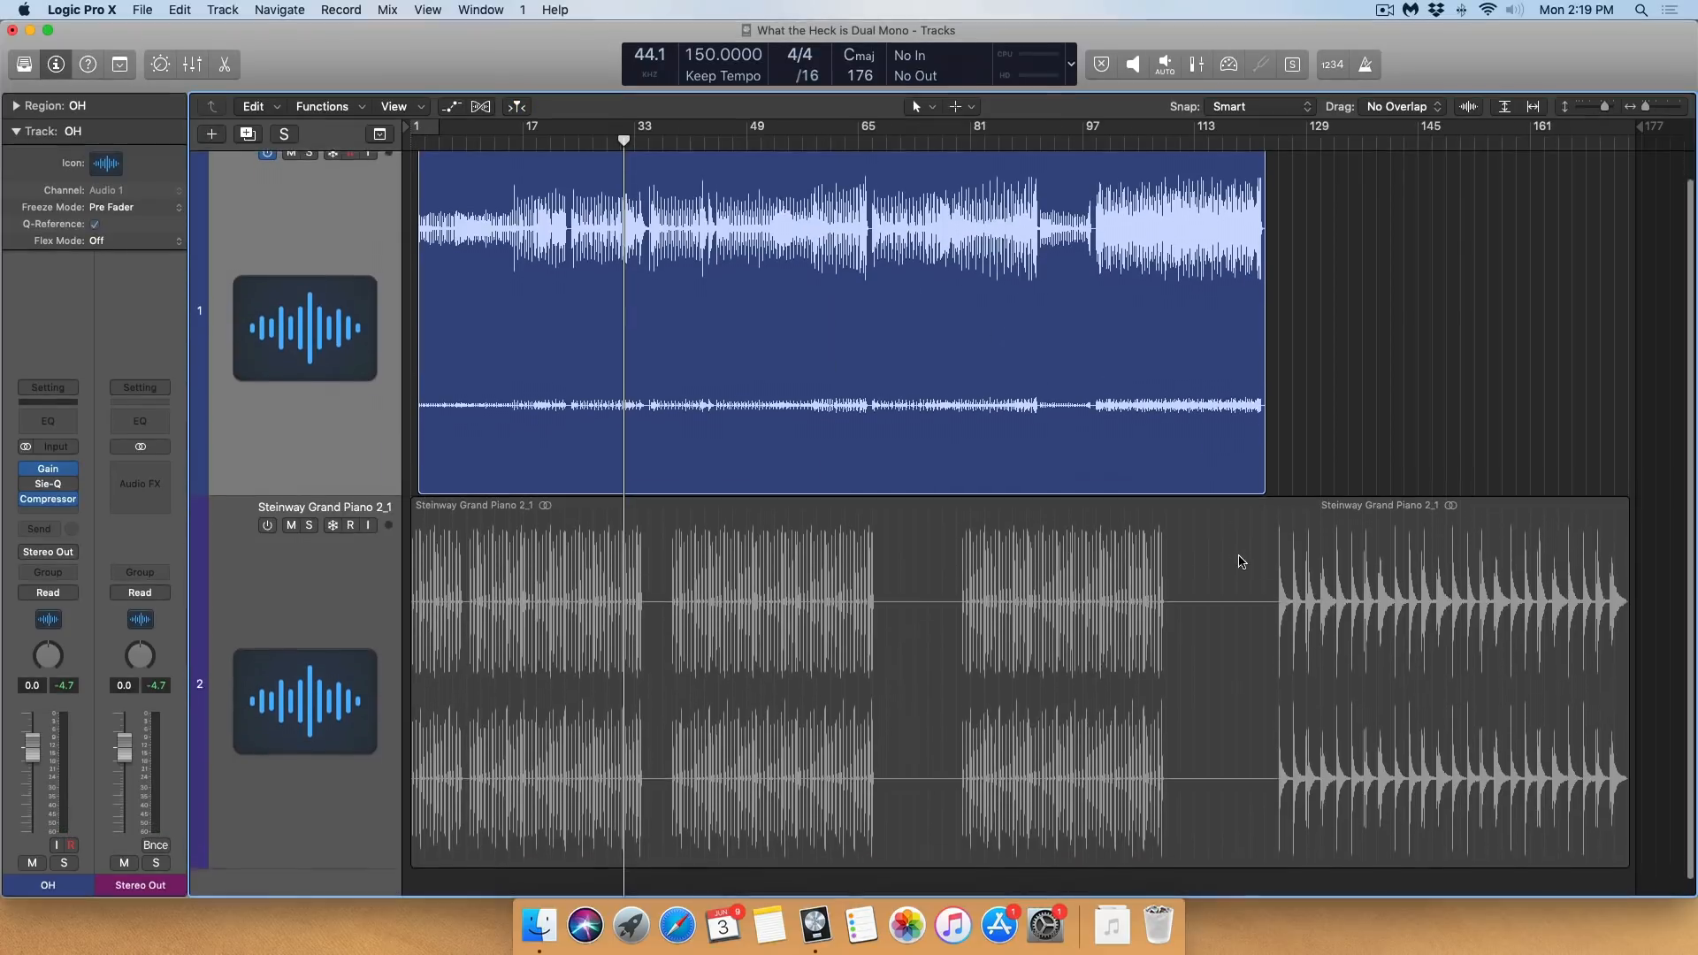
drag(1233, 511, 1647, 794)
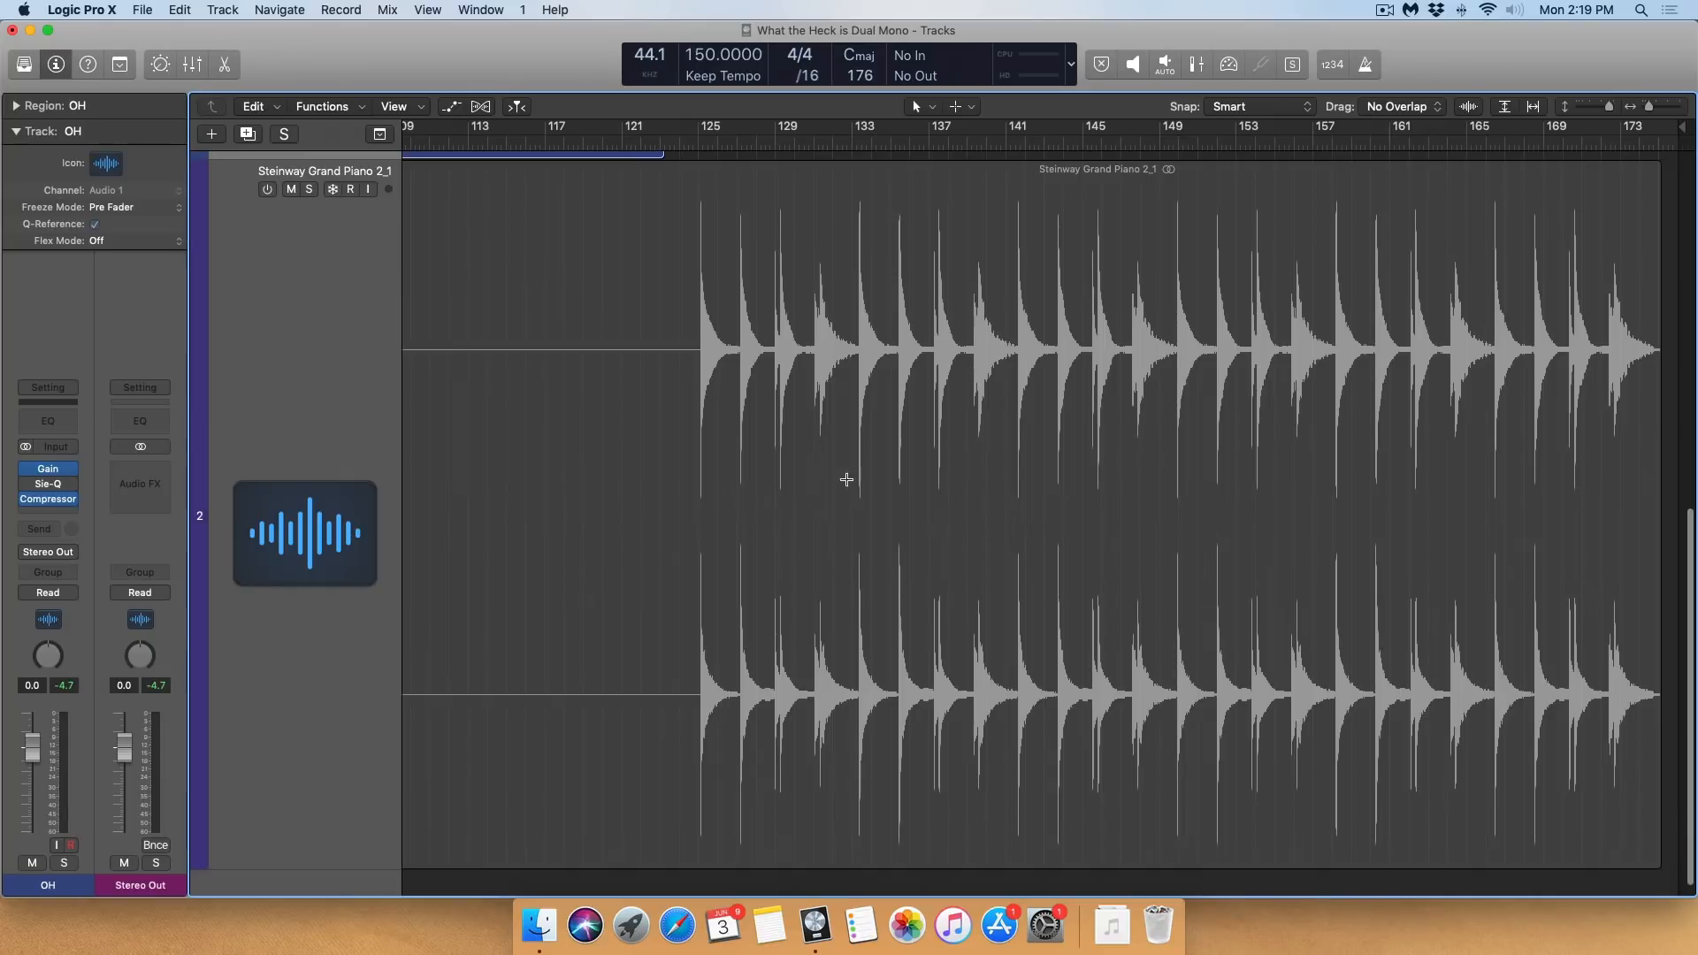
click(274, 196)
click(309, 190)
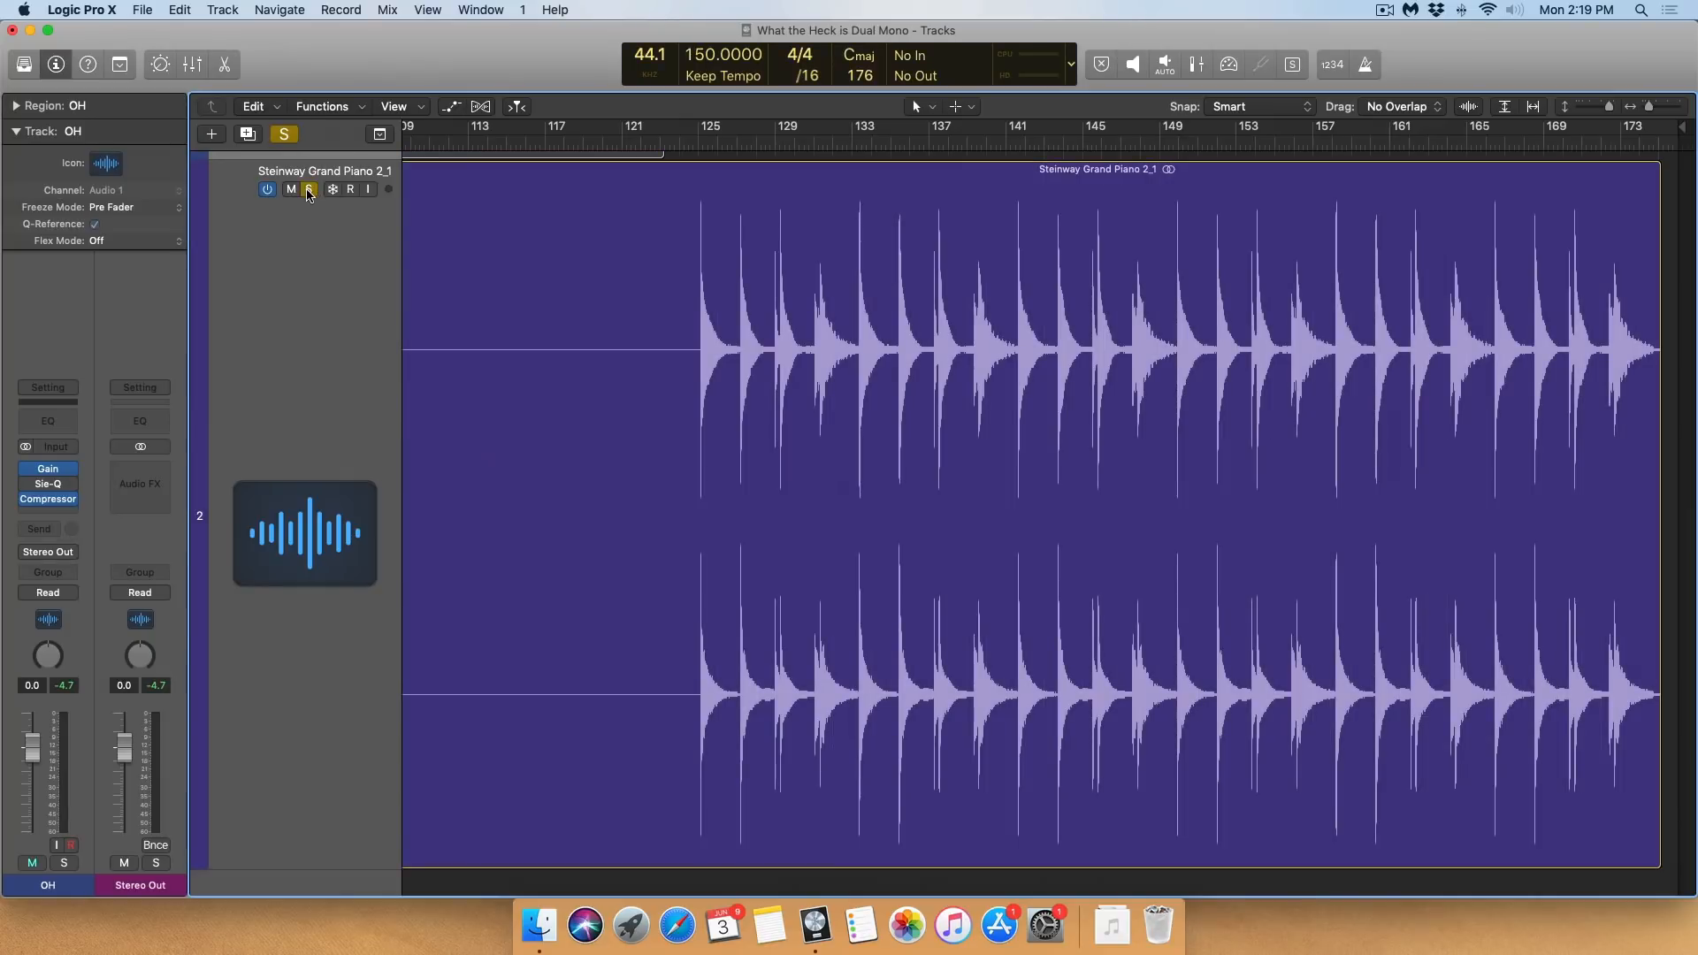
click(698, 150)
Open the piano track's Correlation Meter and play the section to check the phase between left and right
mouse_move(48, 500)
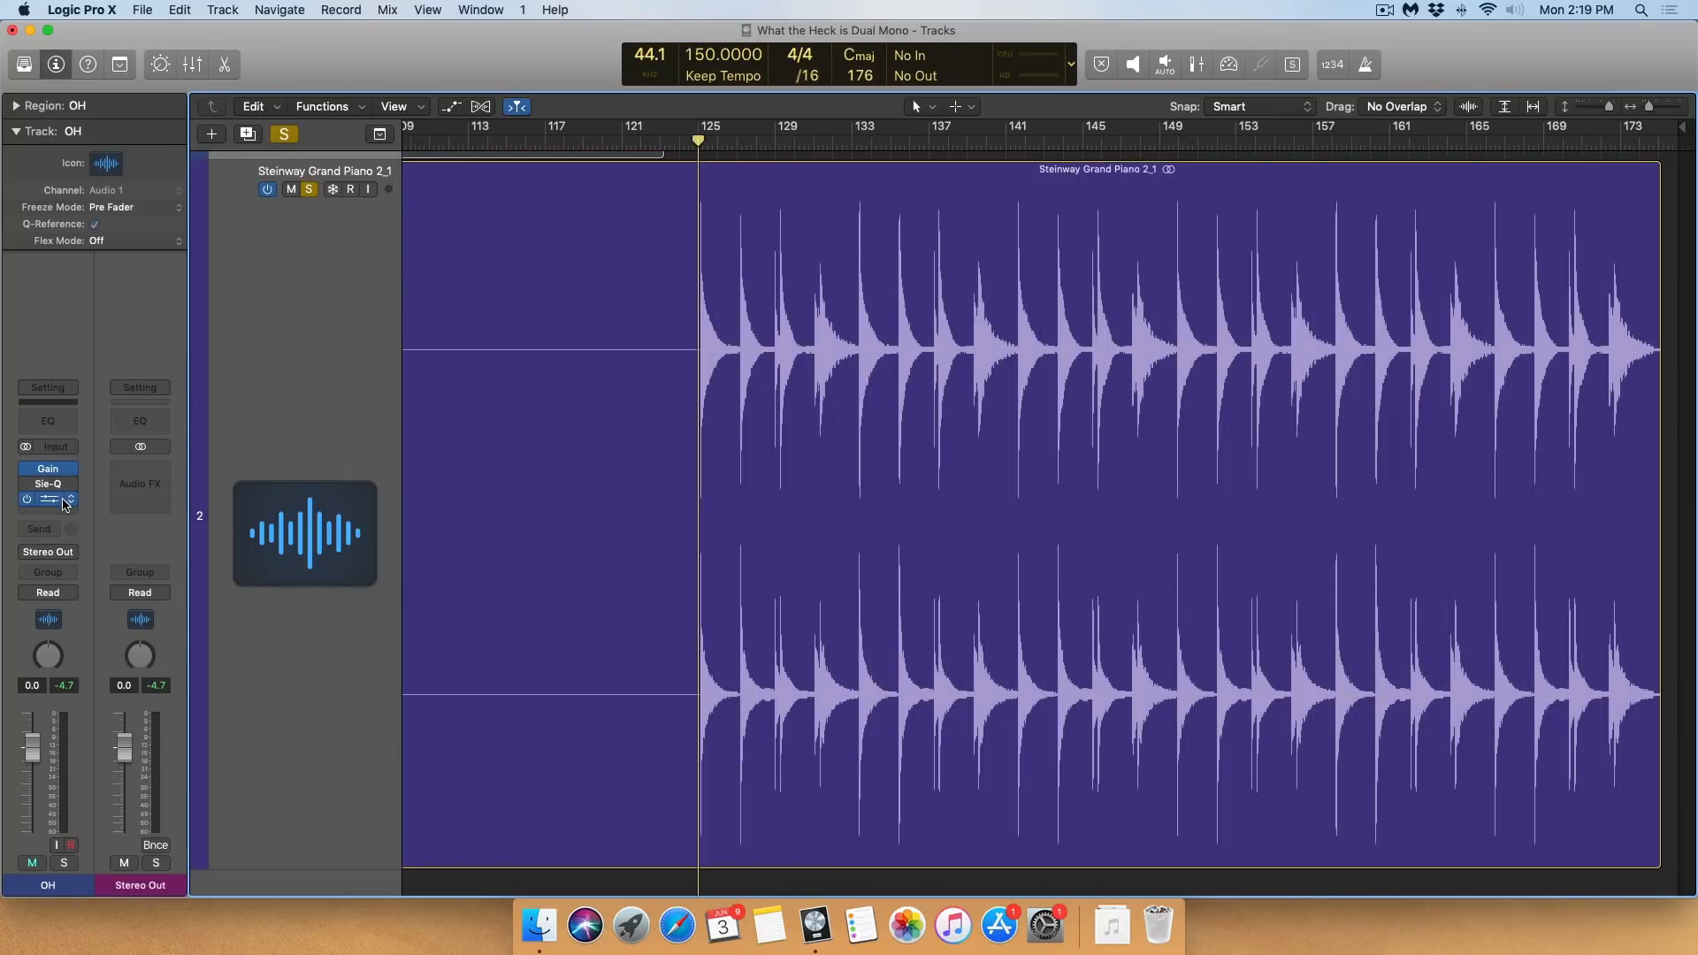
click(49, 500)
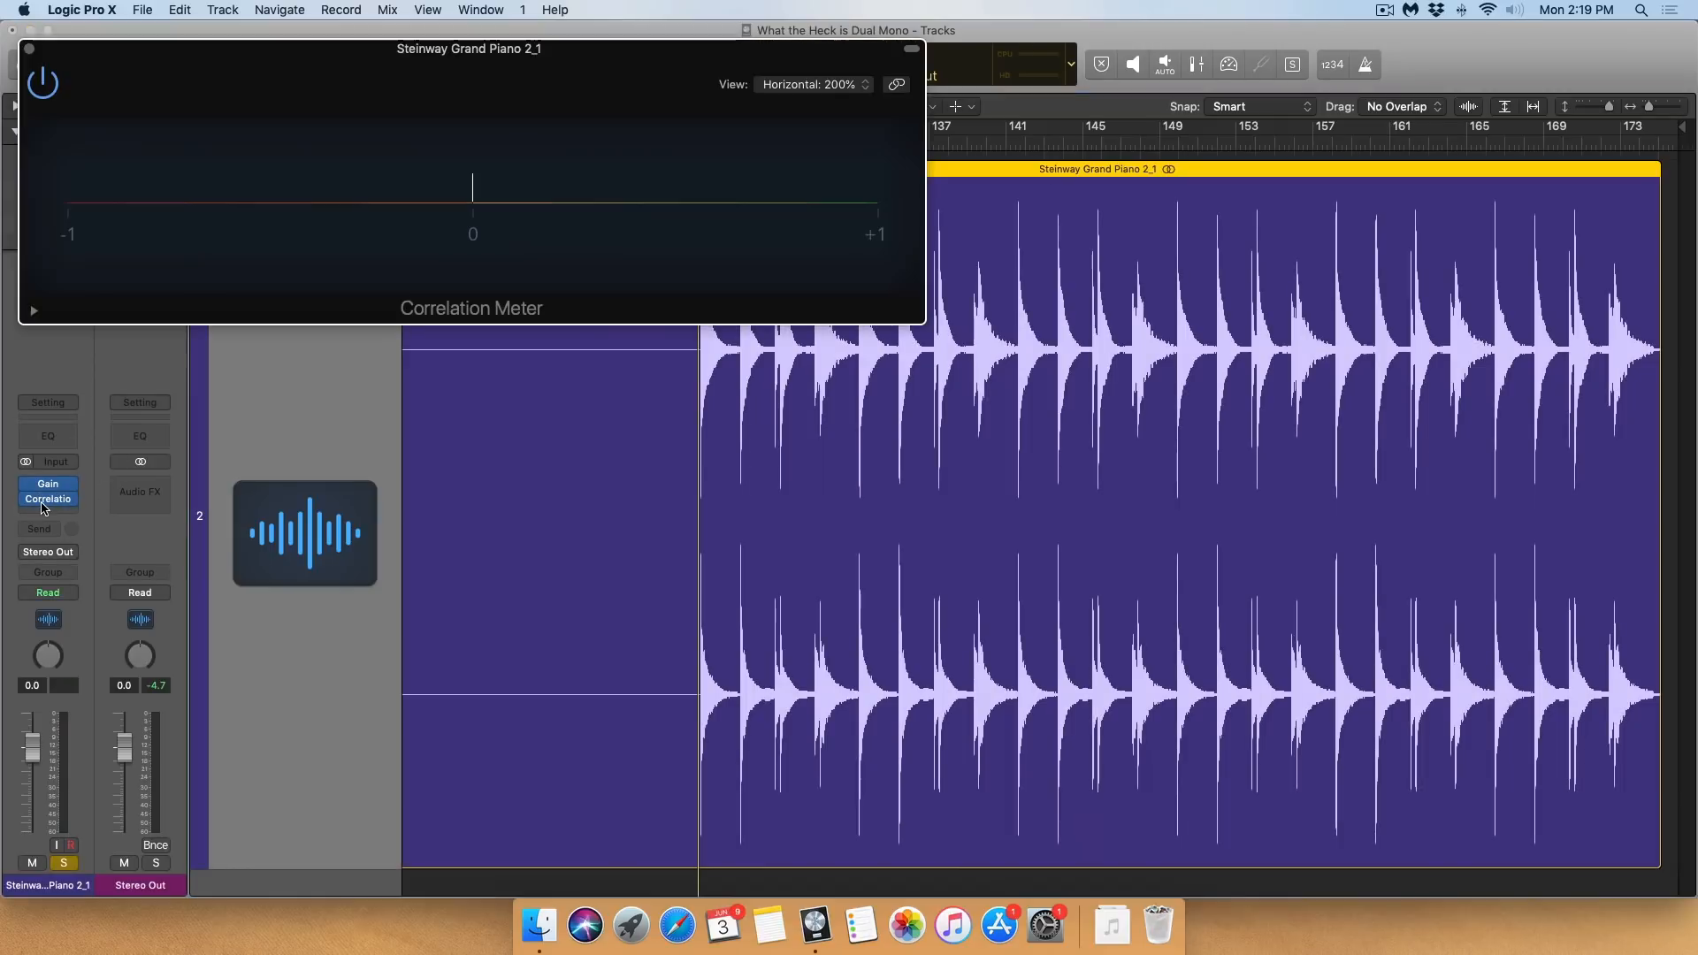
drag(527, 76, 800, 418)
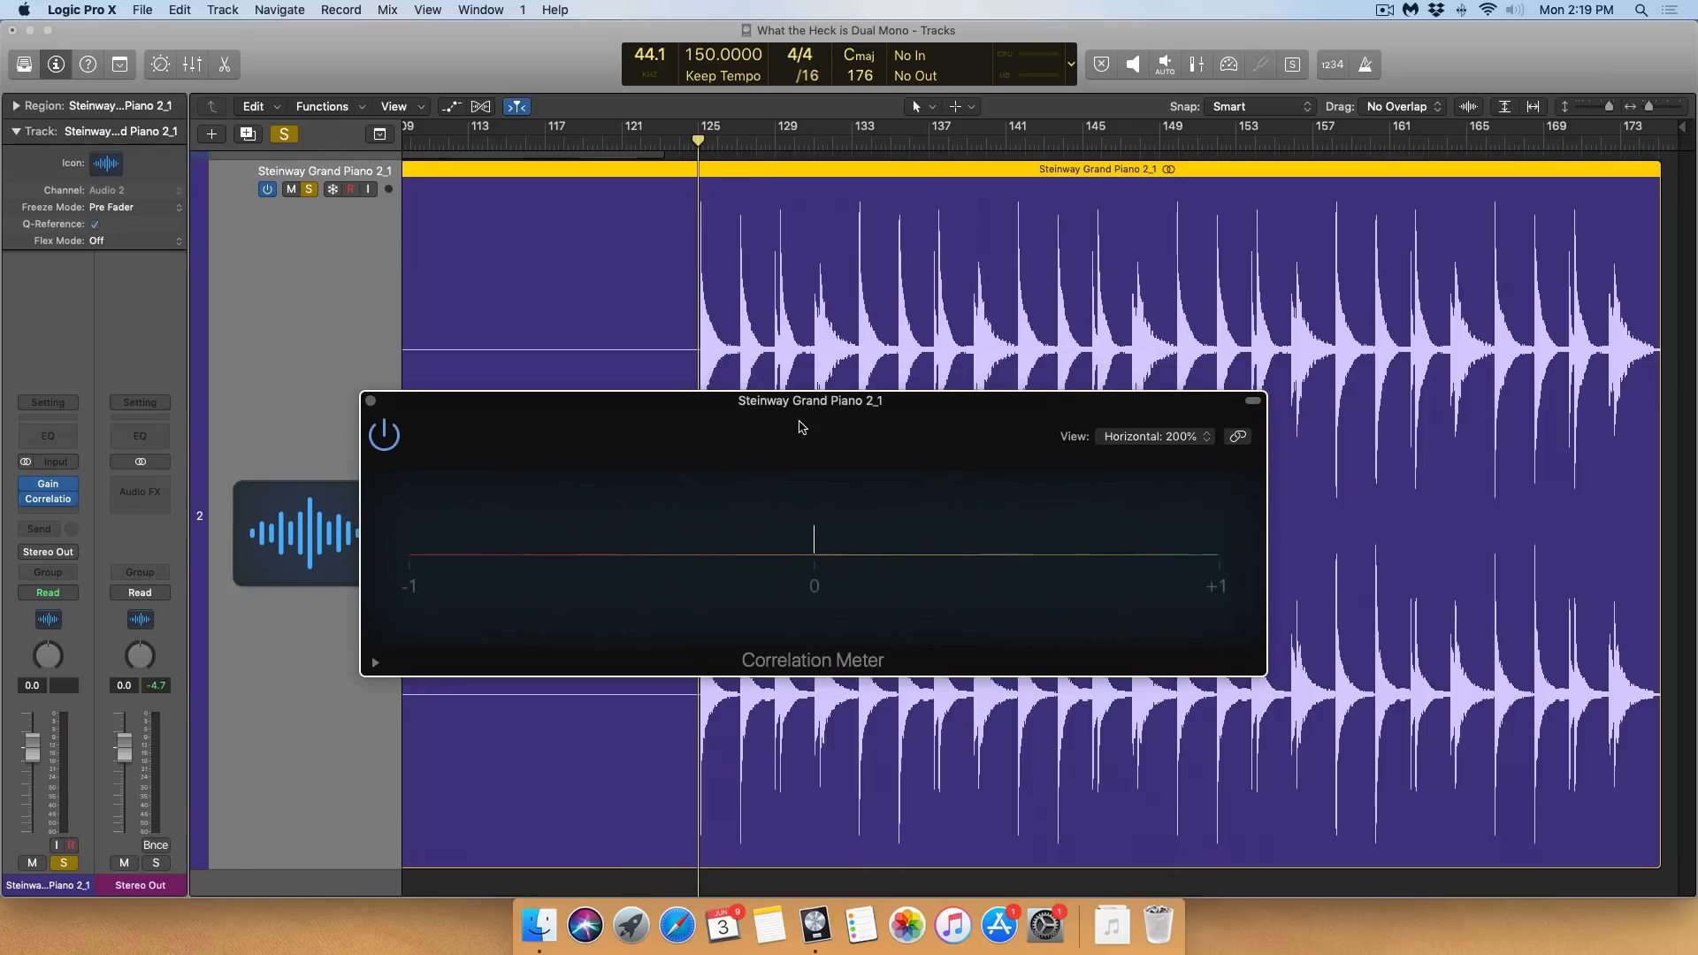
key(space)
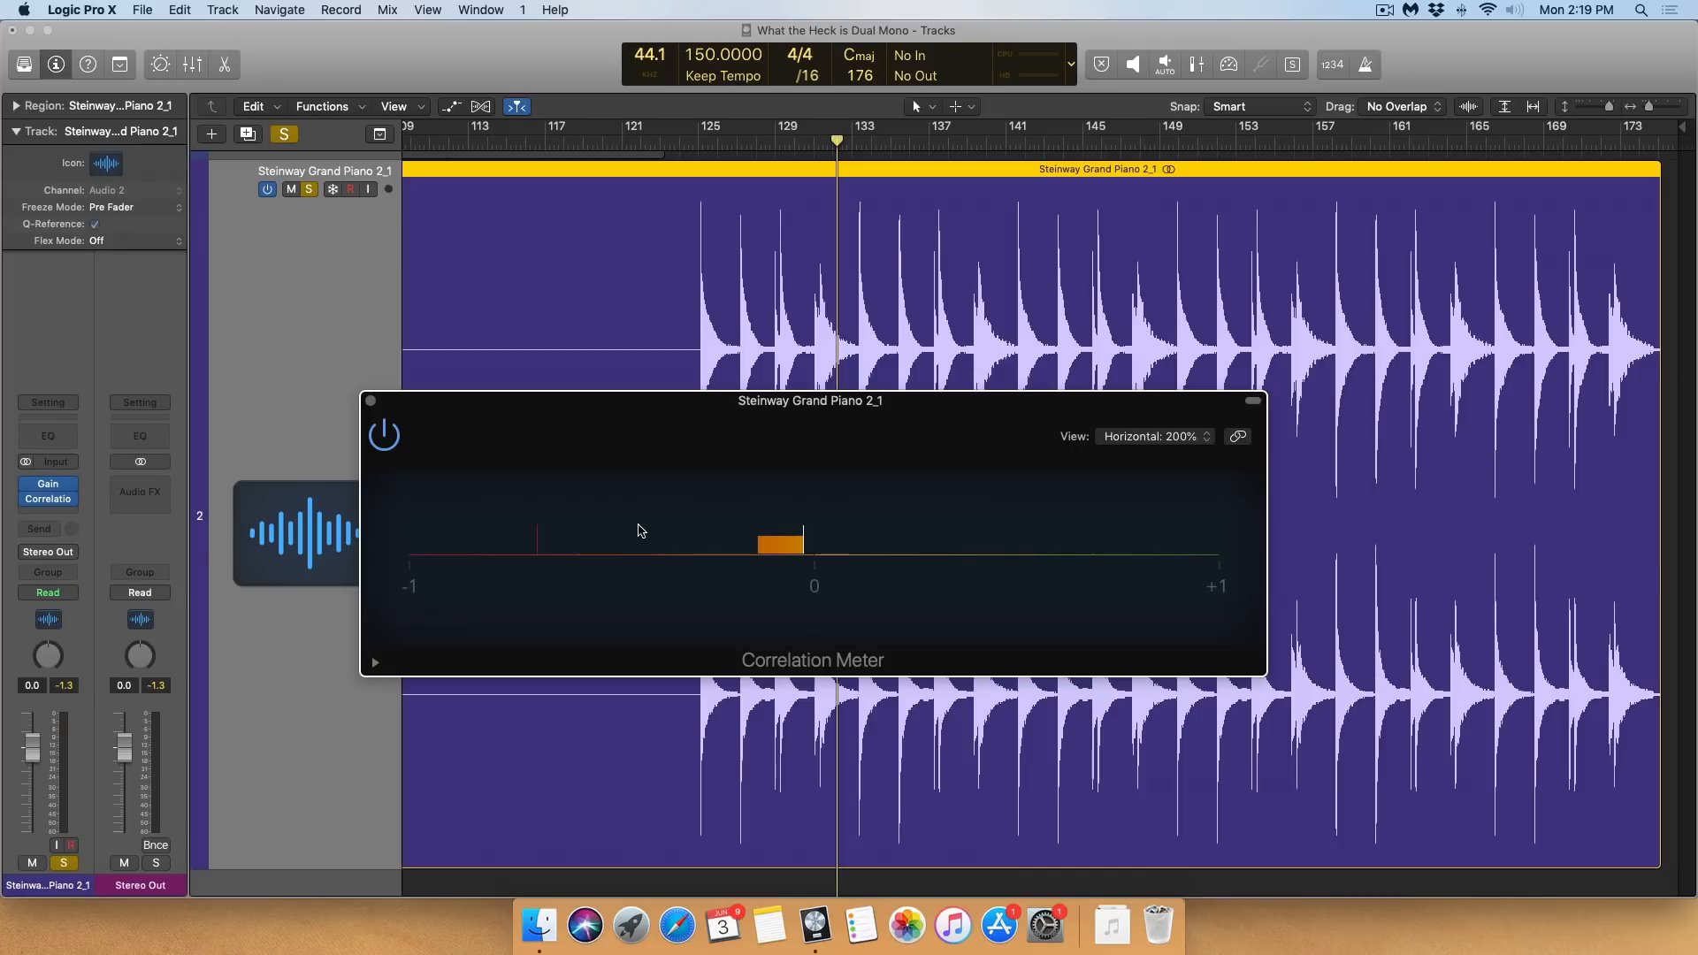
Open the piano track's dual mono Gain plug-in and set its channel configuration to Mid/Side
click(76, 485)
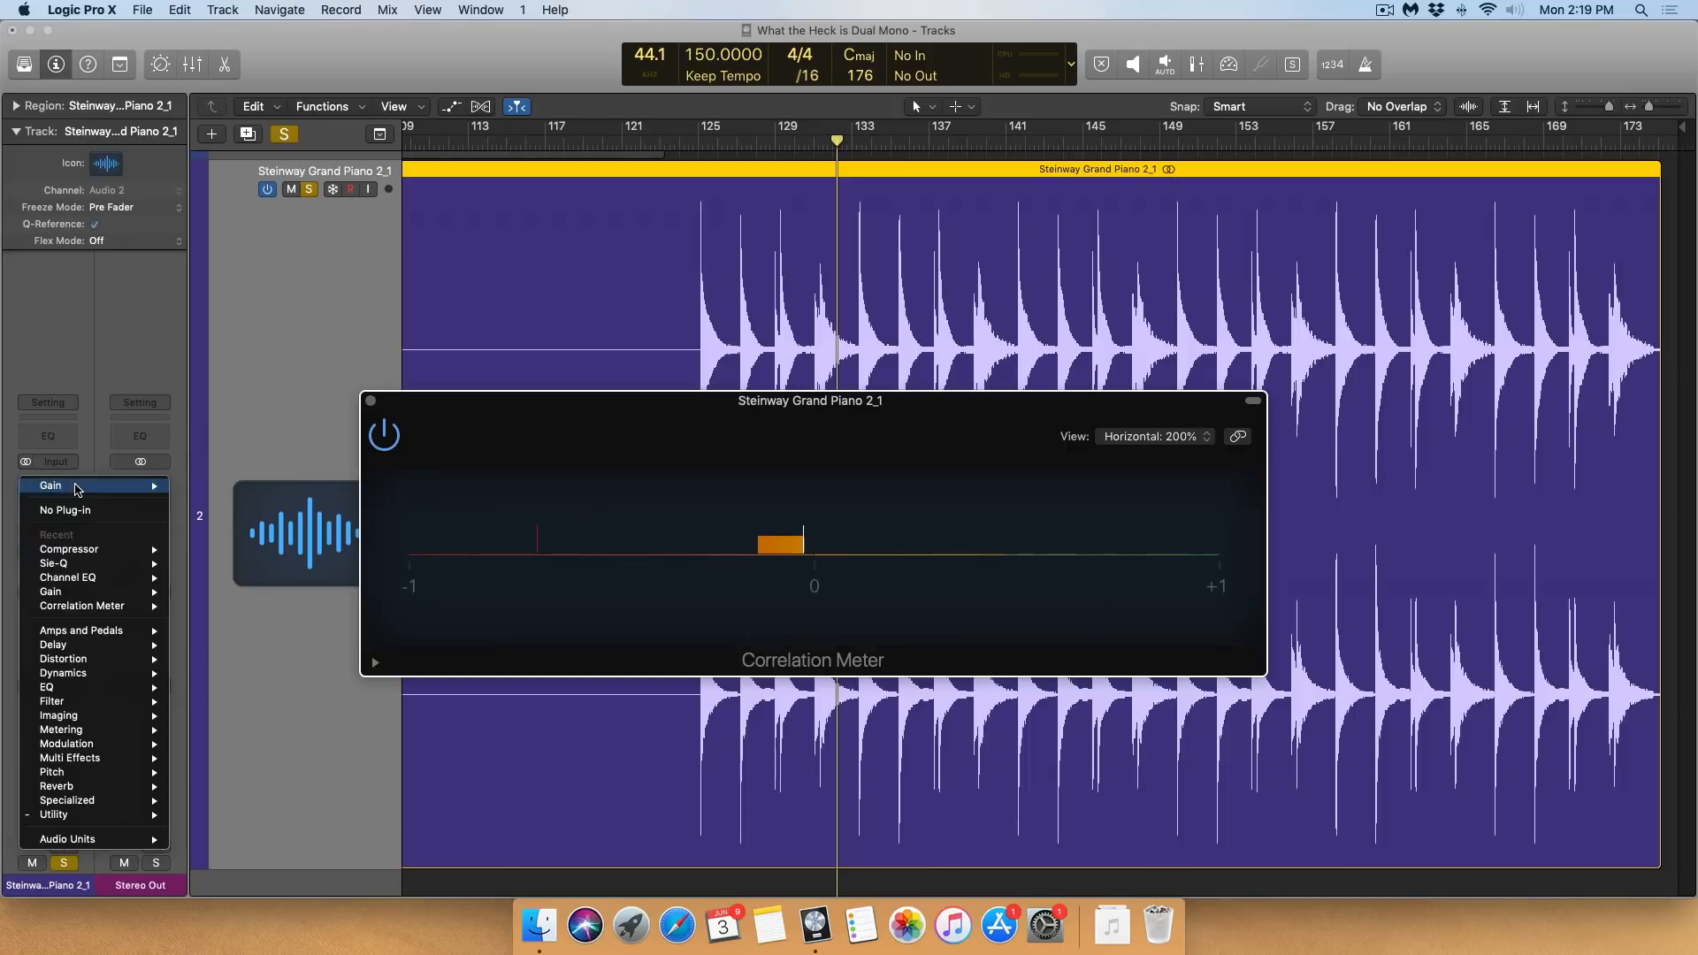
click(74, 402)
click(50, 487)
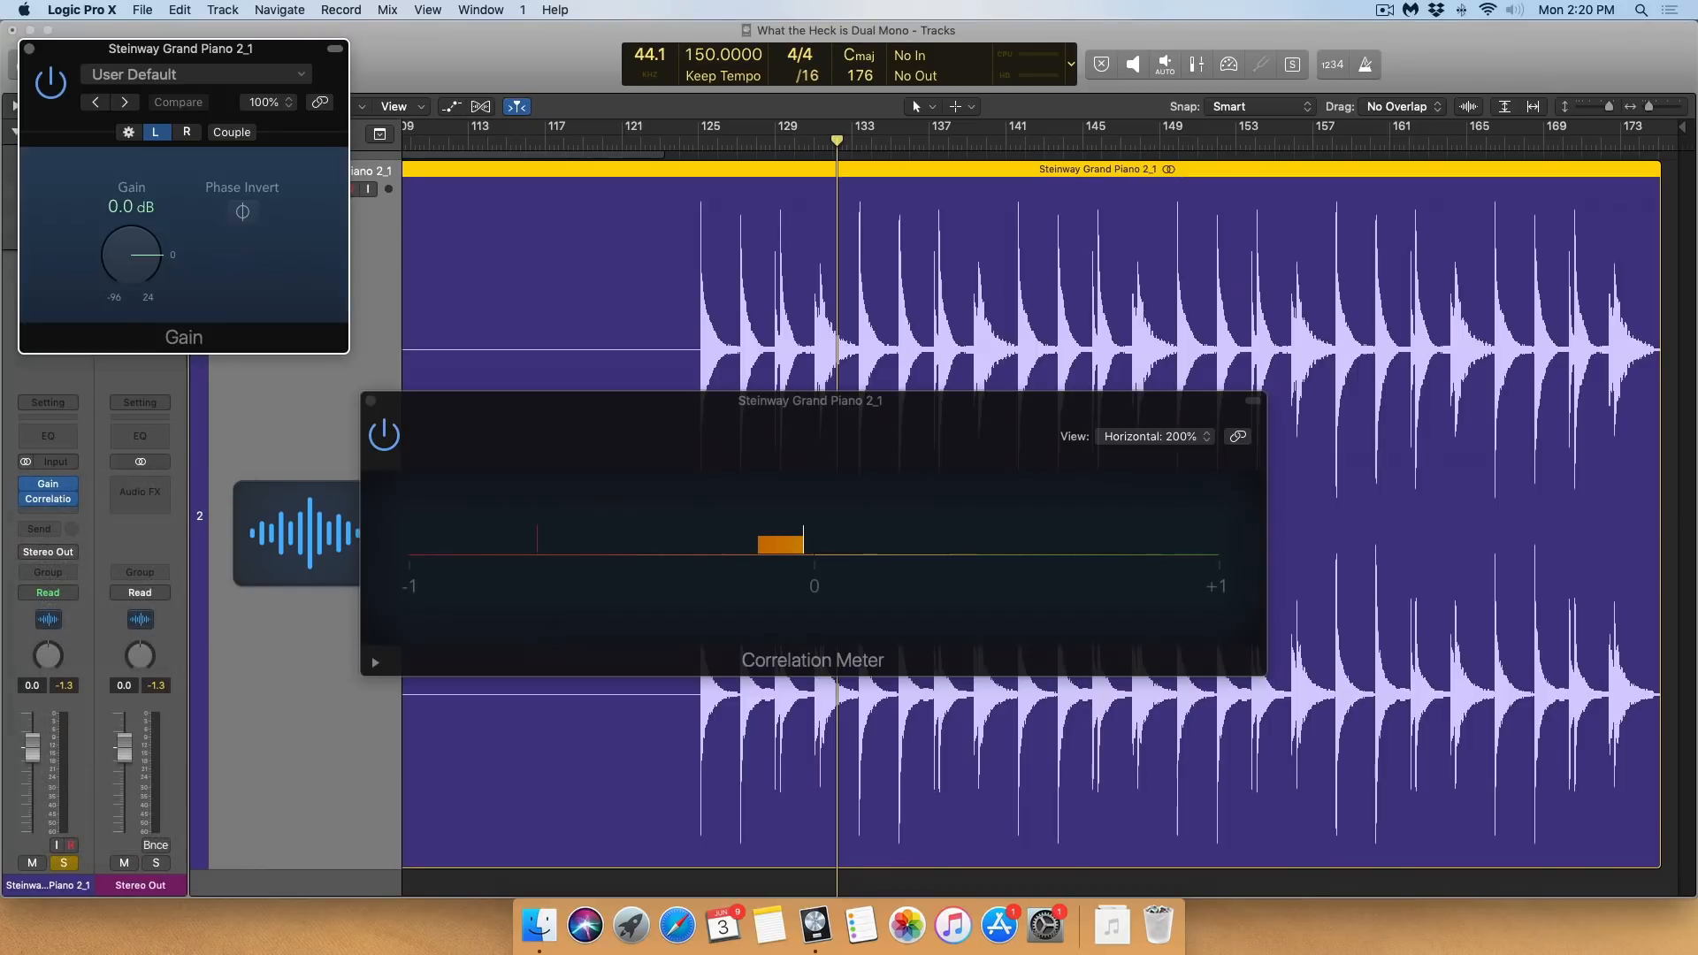
drag(191, 44, 989, 171)
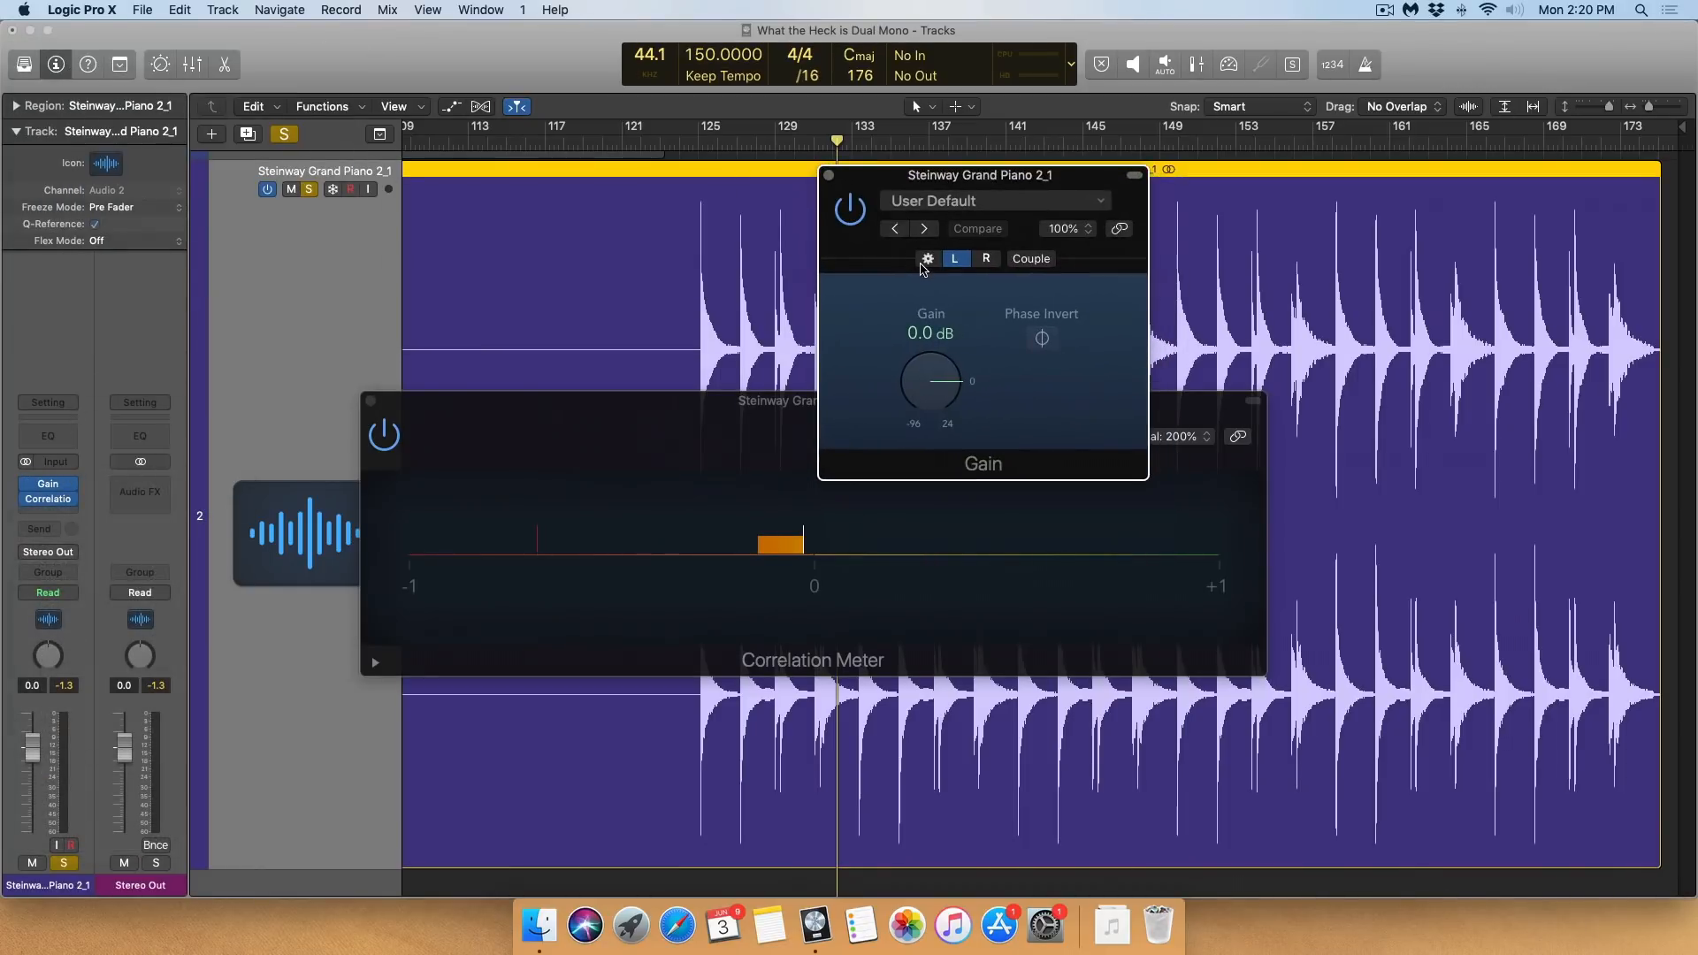
click(925, 261)
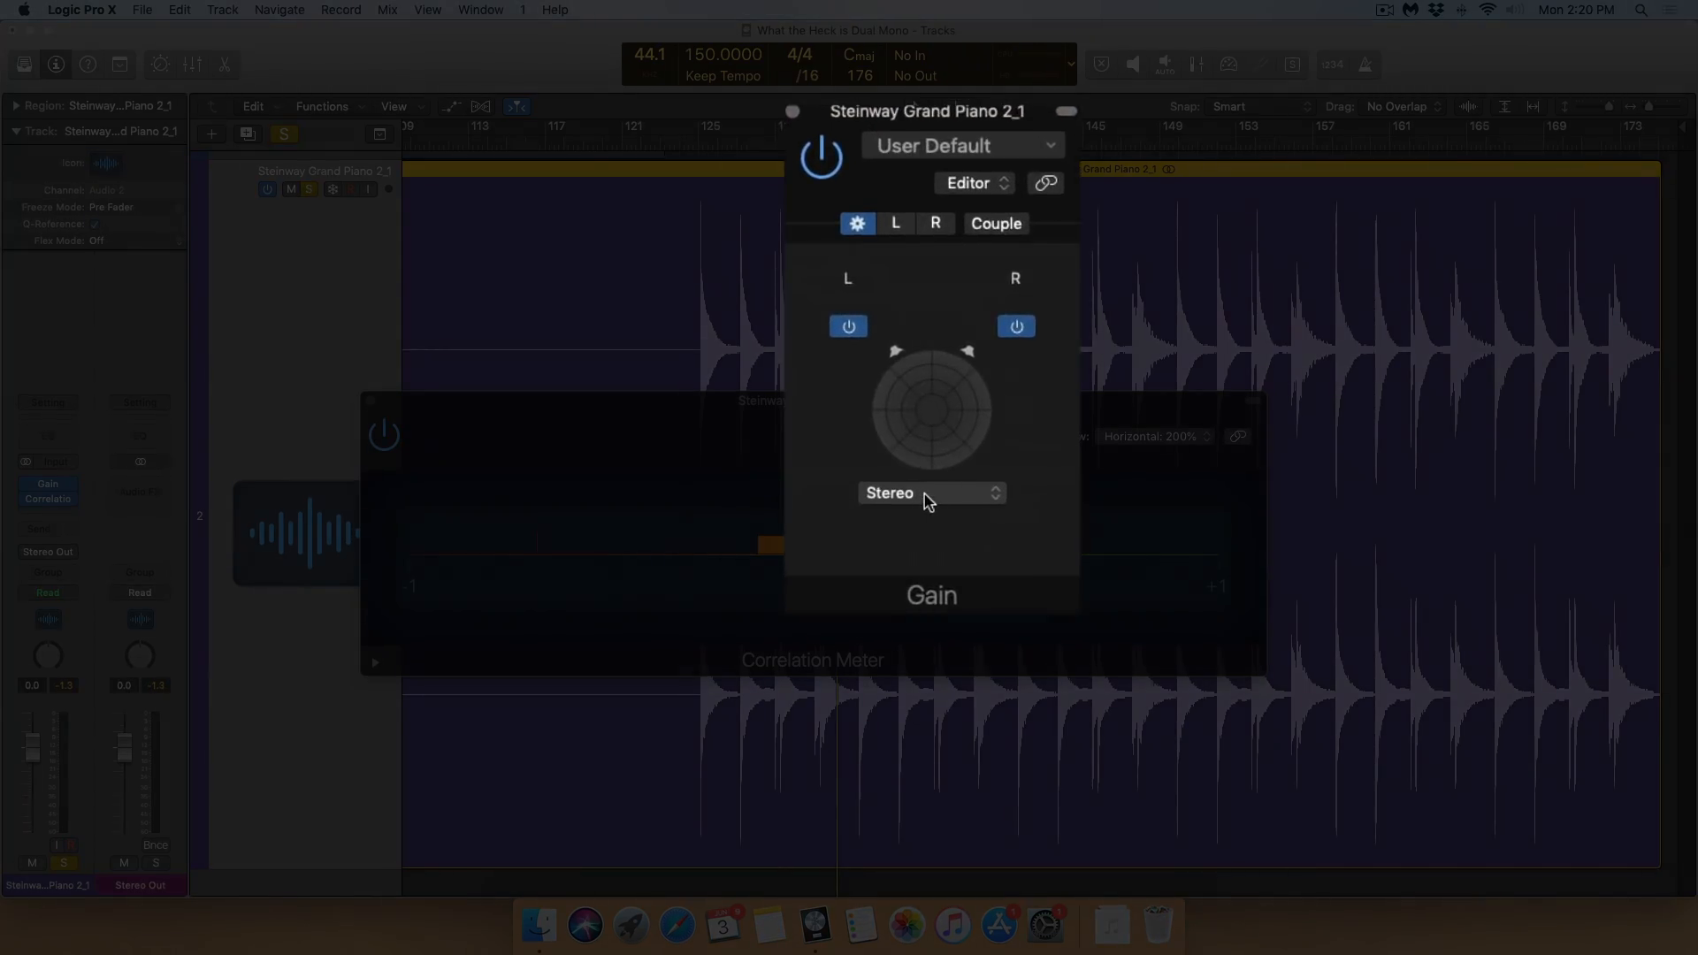
click(928, 501)
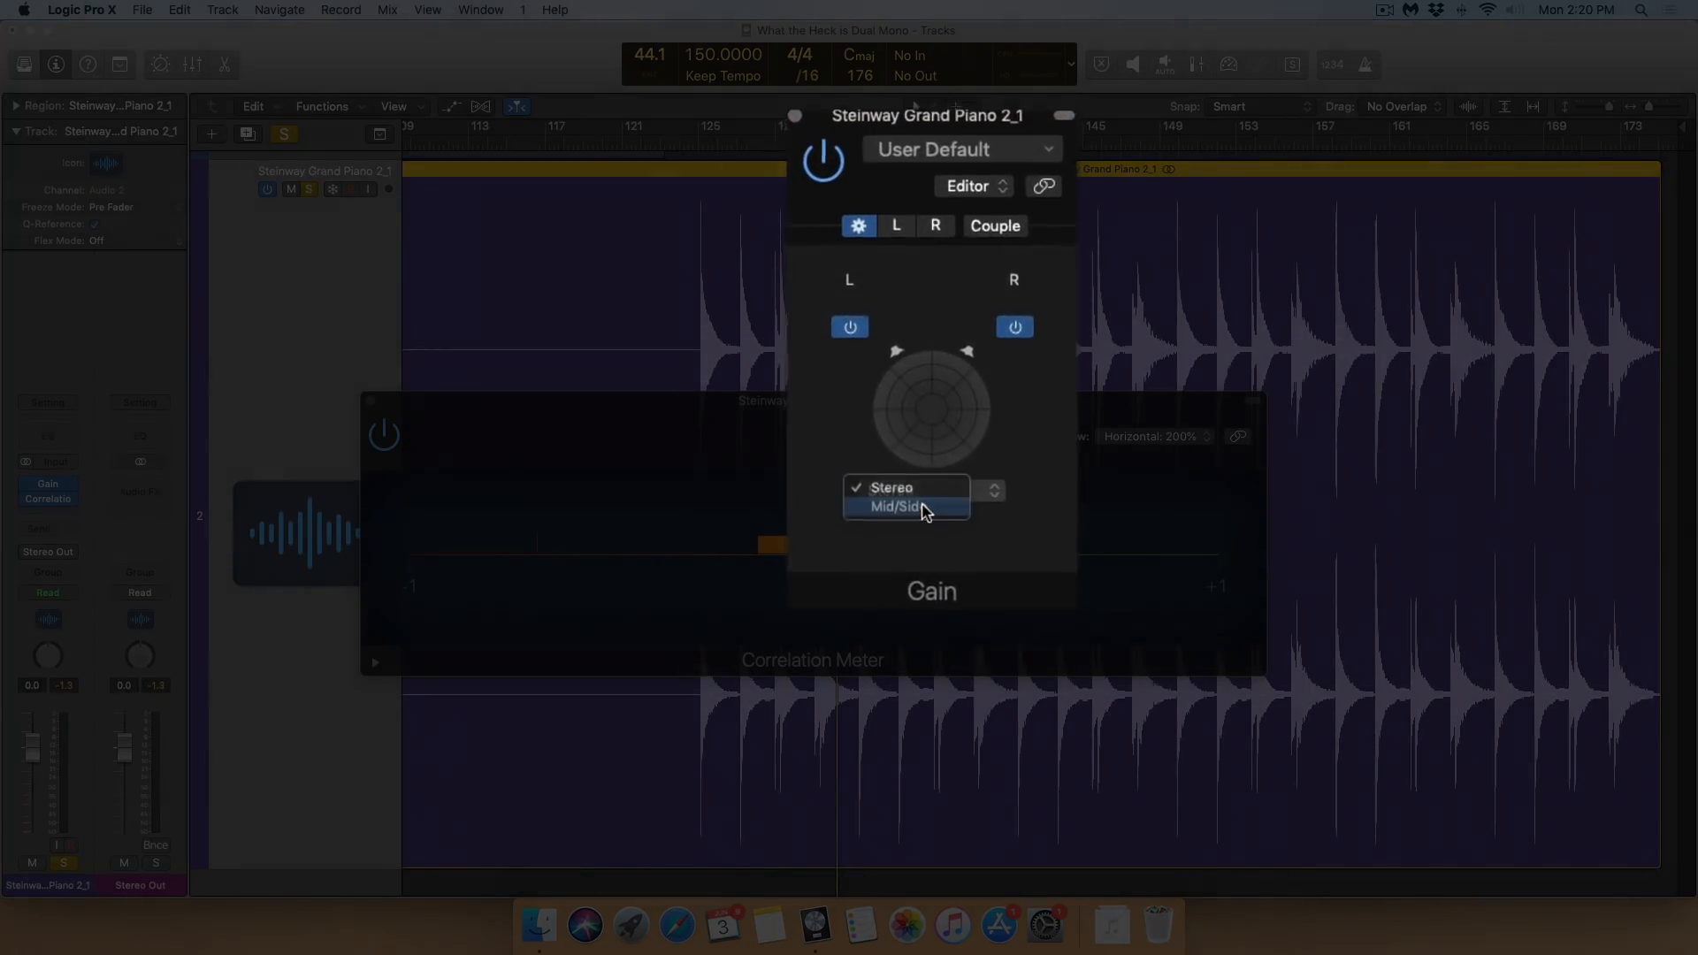
click(920, 507)
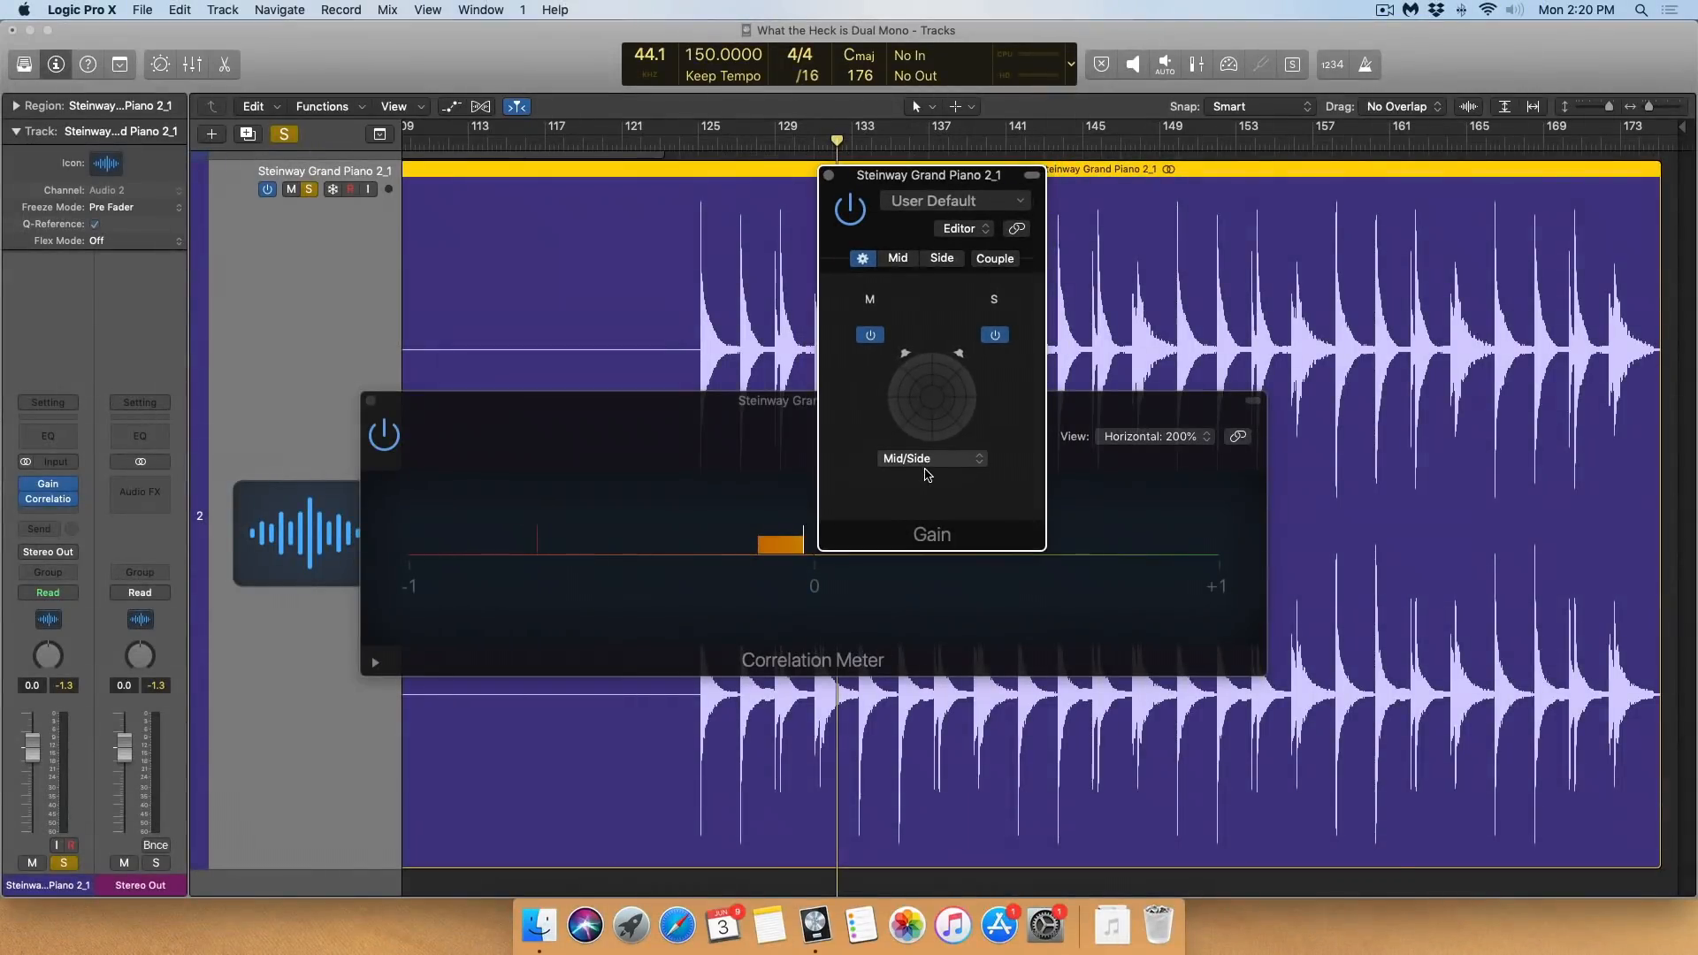
Lower the Side channel's gain to -96.0 dB in the piano's Gain plug-in and play from just before bar 125
click(899, 260)
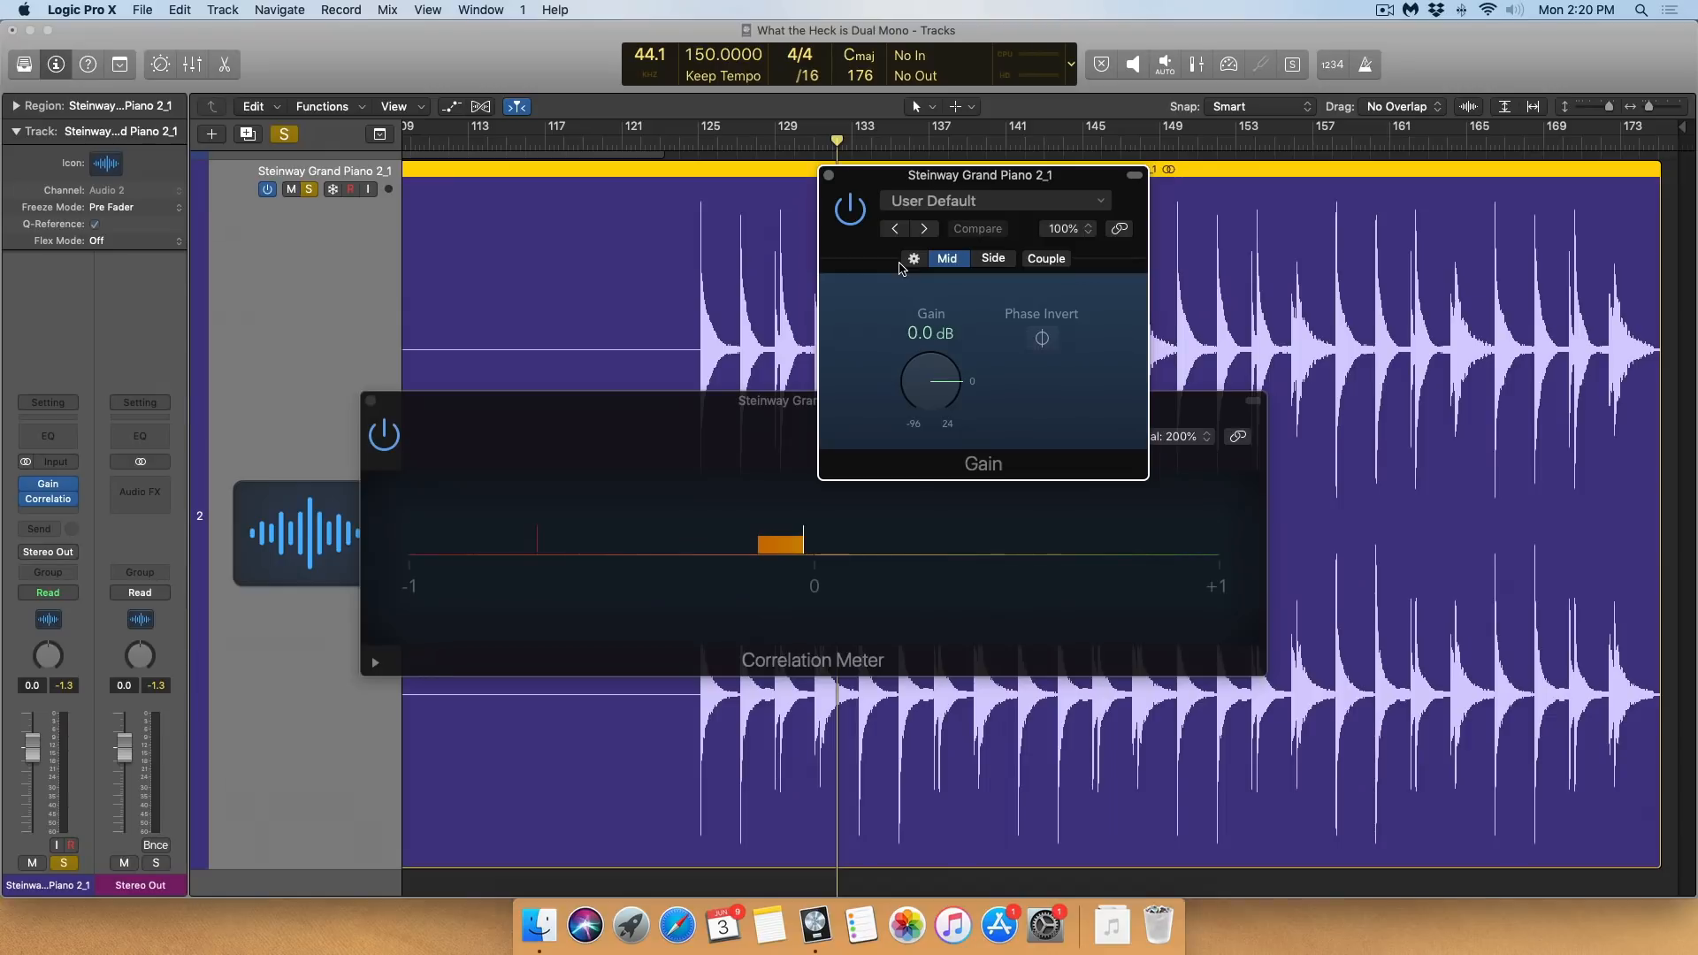
click(977, 256)
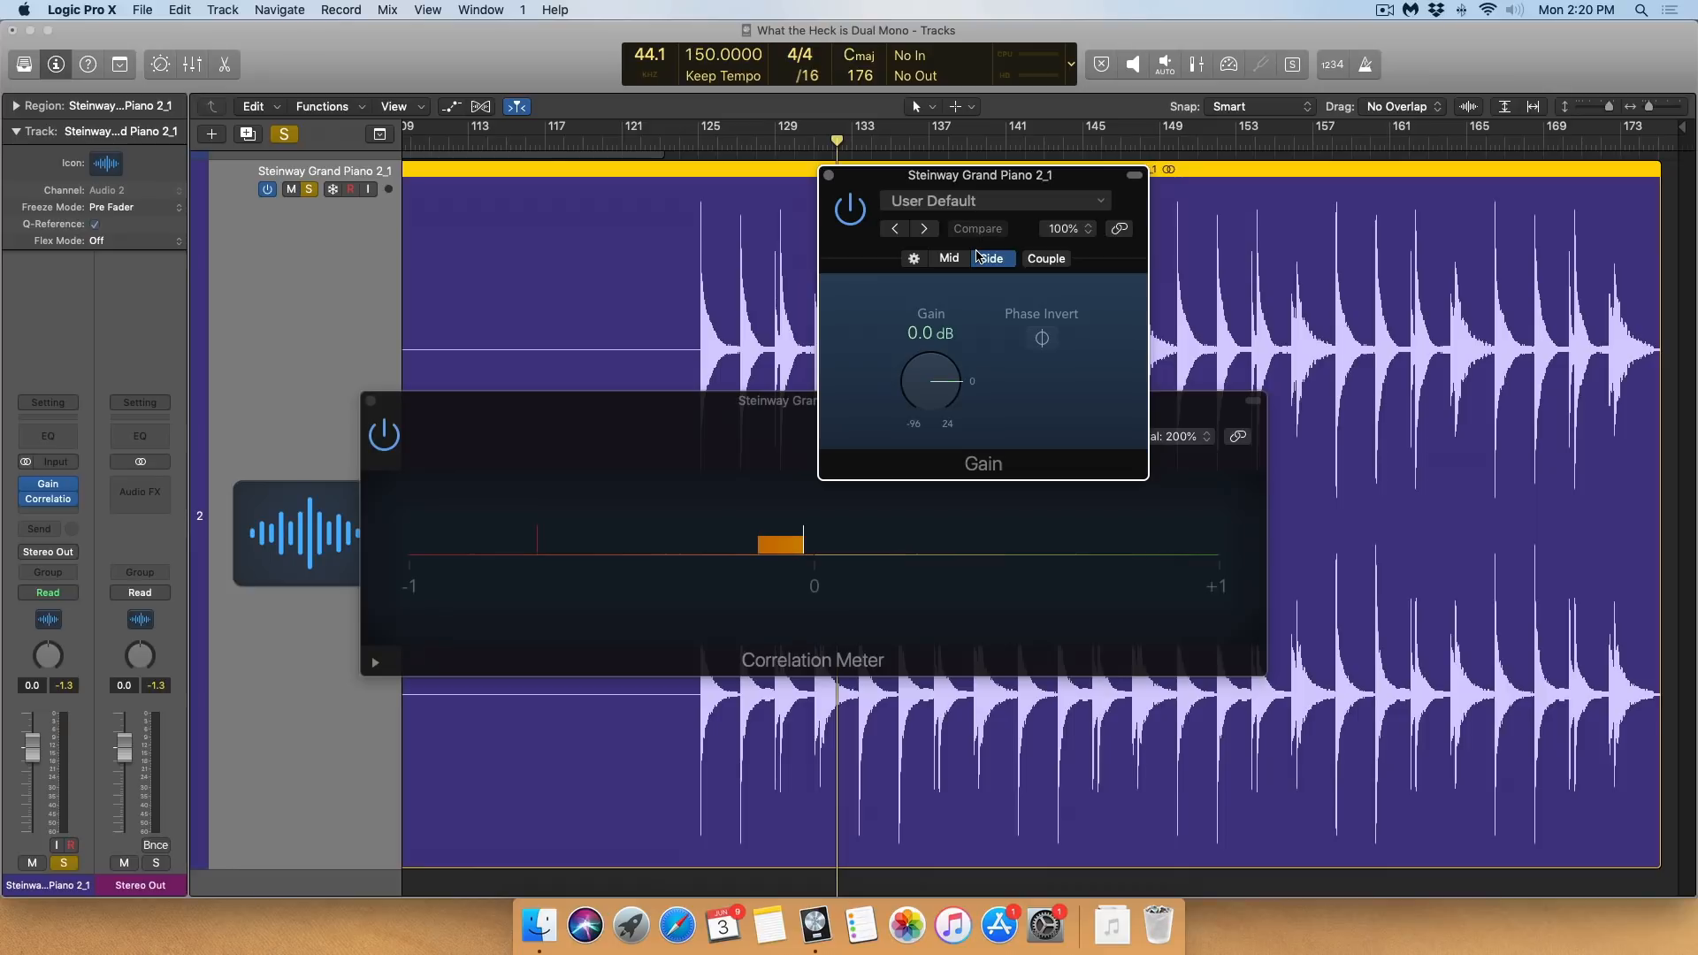
drag(919, 385, 955, 605)
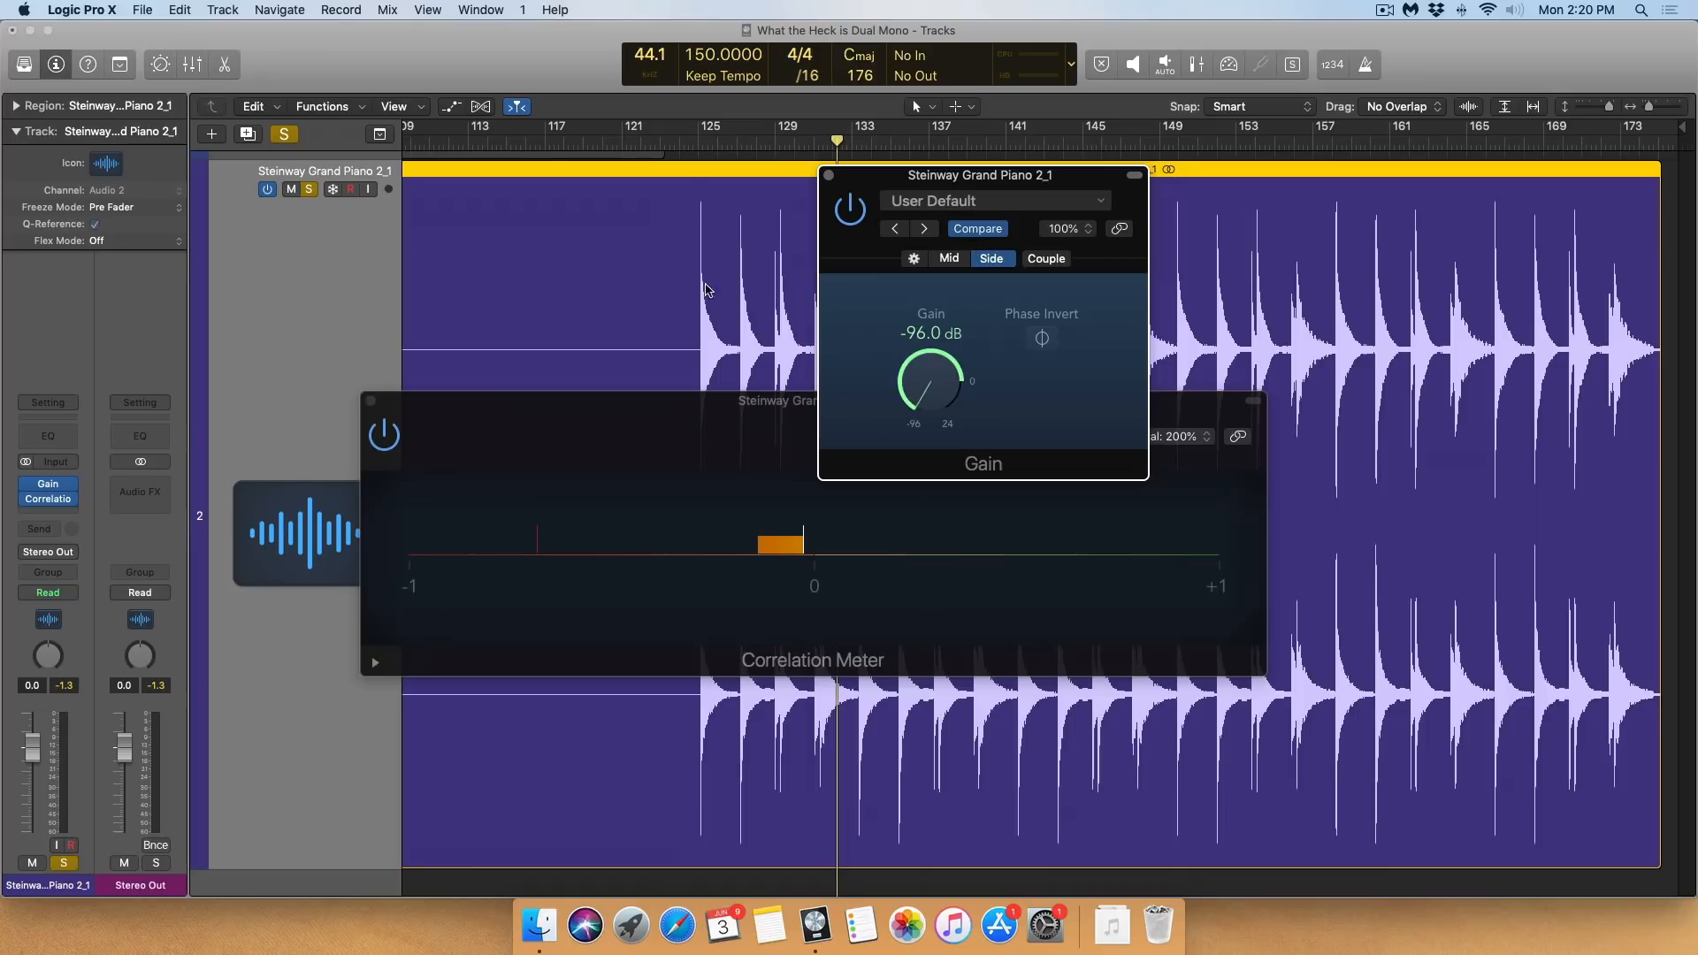
click(699, 145)
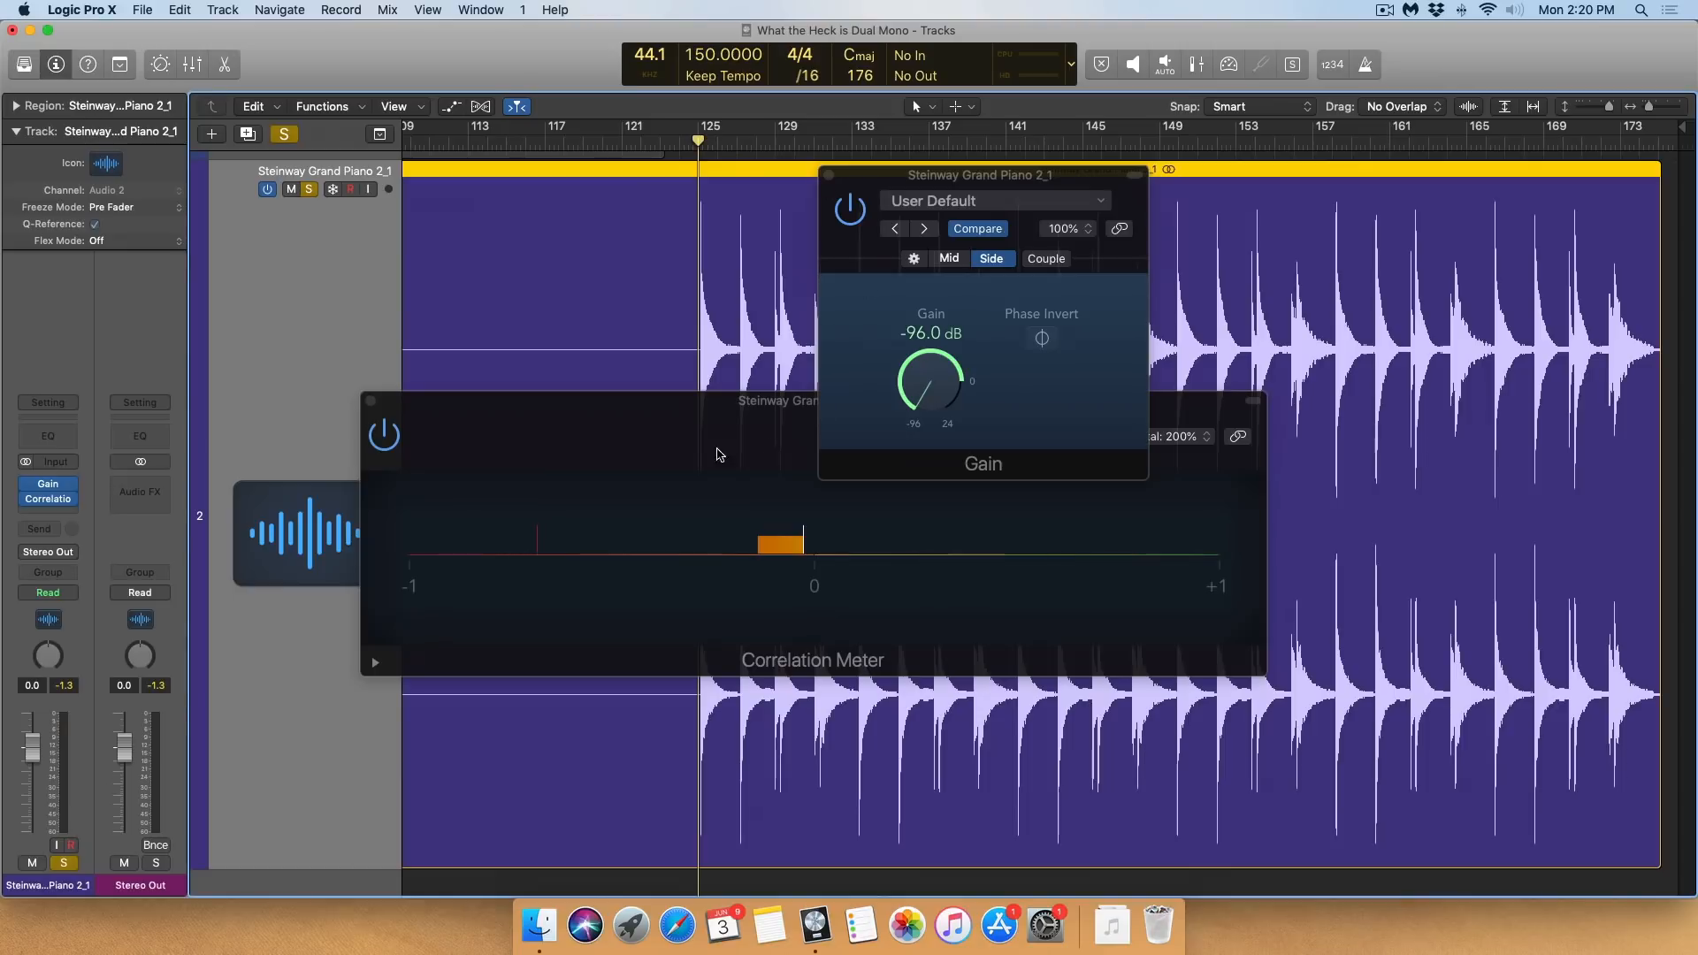
key(space)
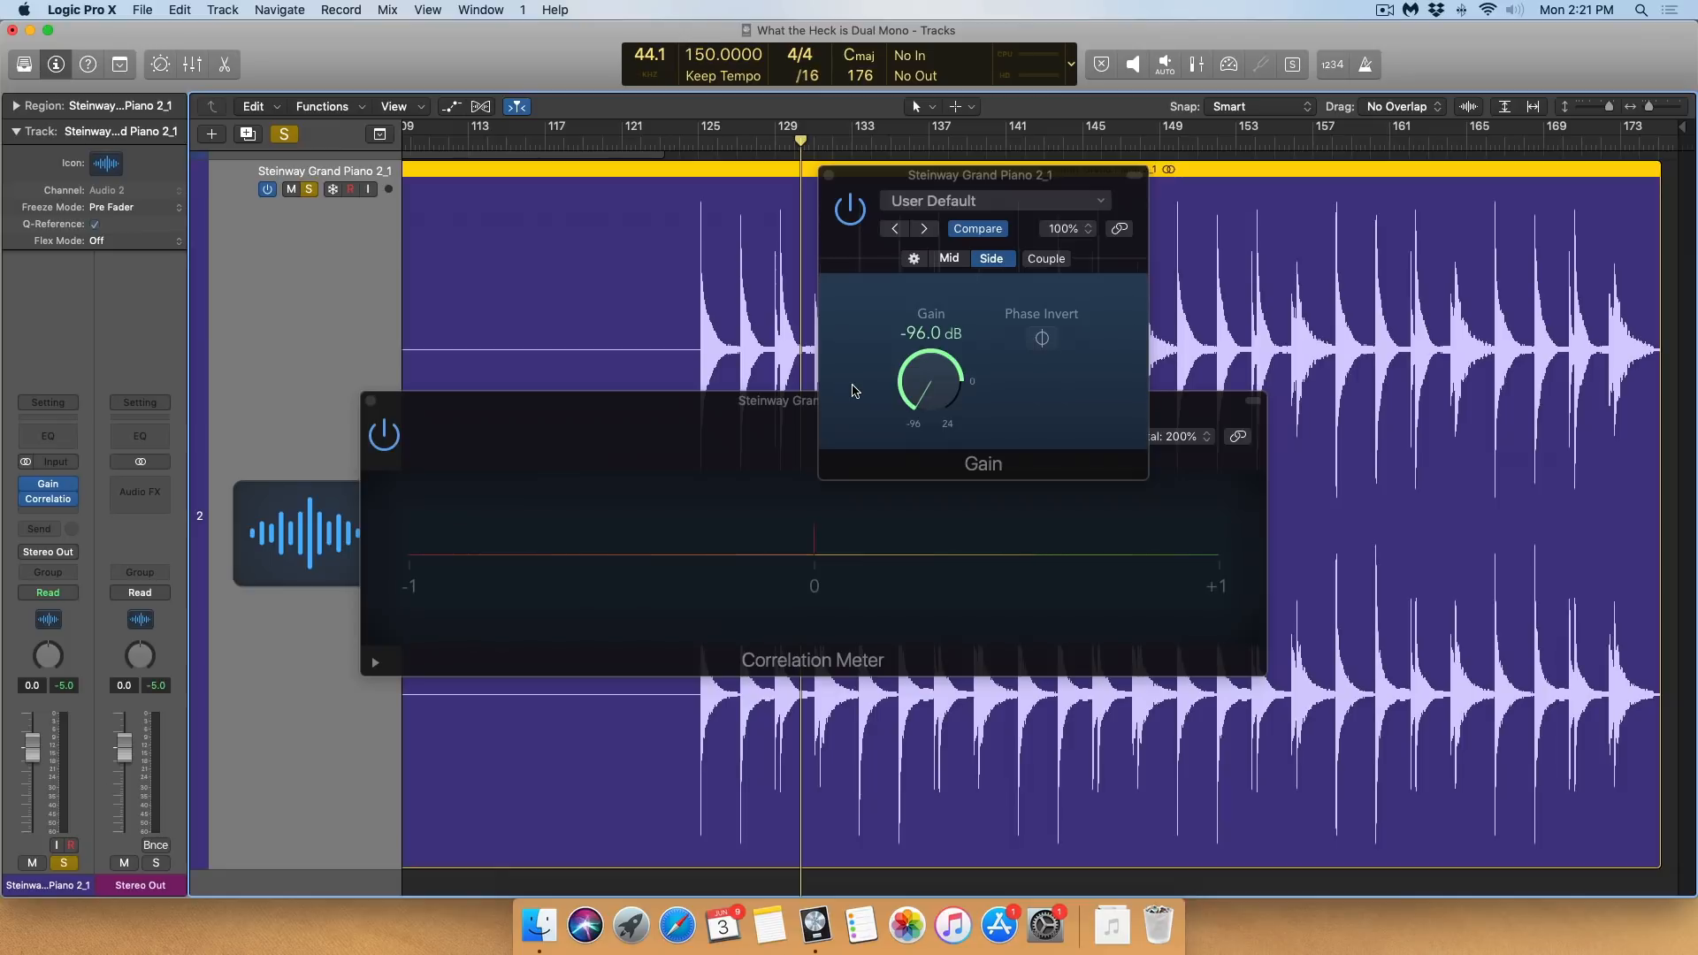
Move the Gain plug-in clear of the Correlation Meter and raise the Side gain to -12.0 dB during playback
click(750, 433)
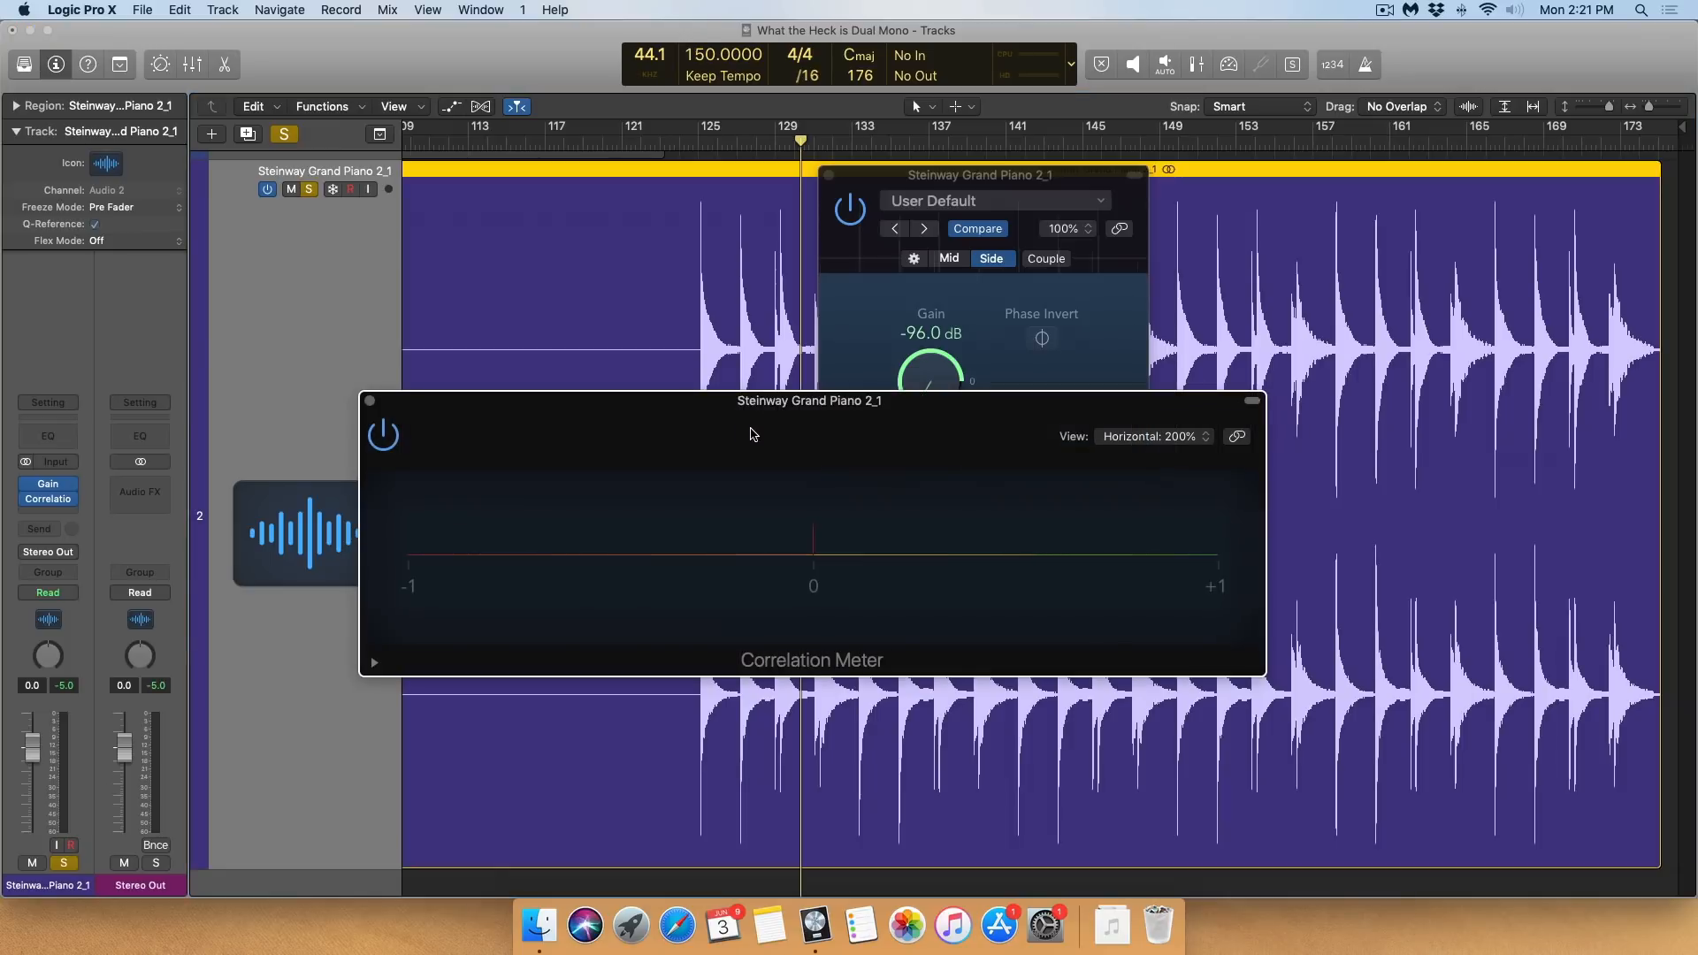
drag(882, 199, 1203, 117)
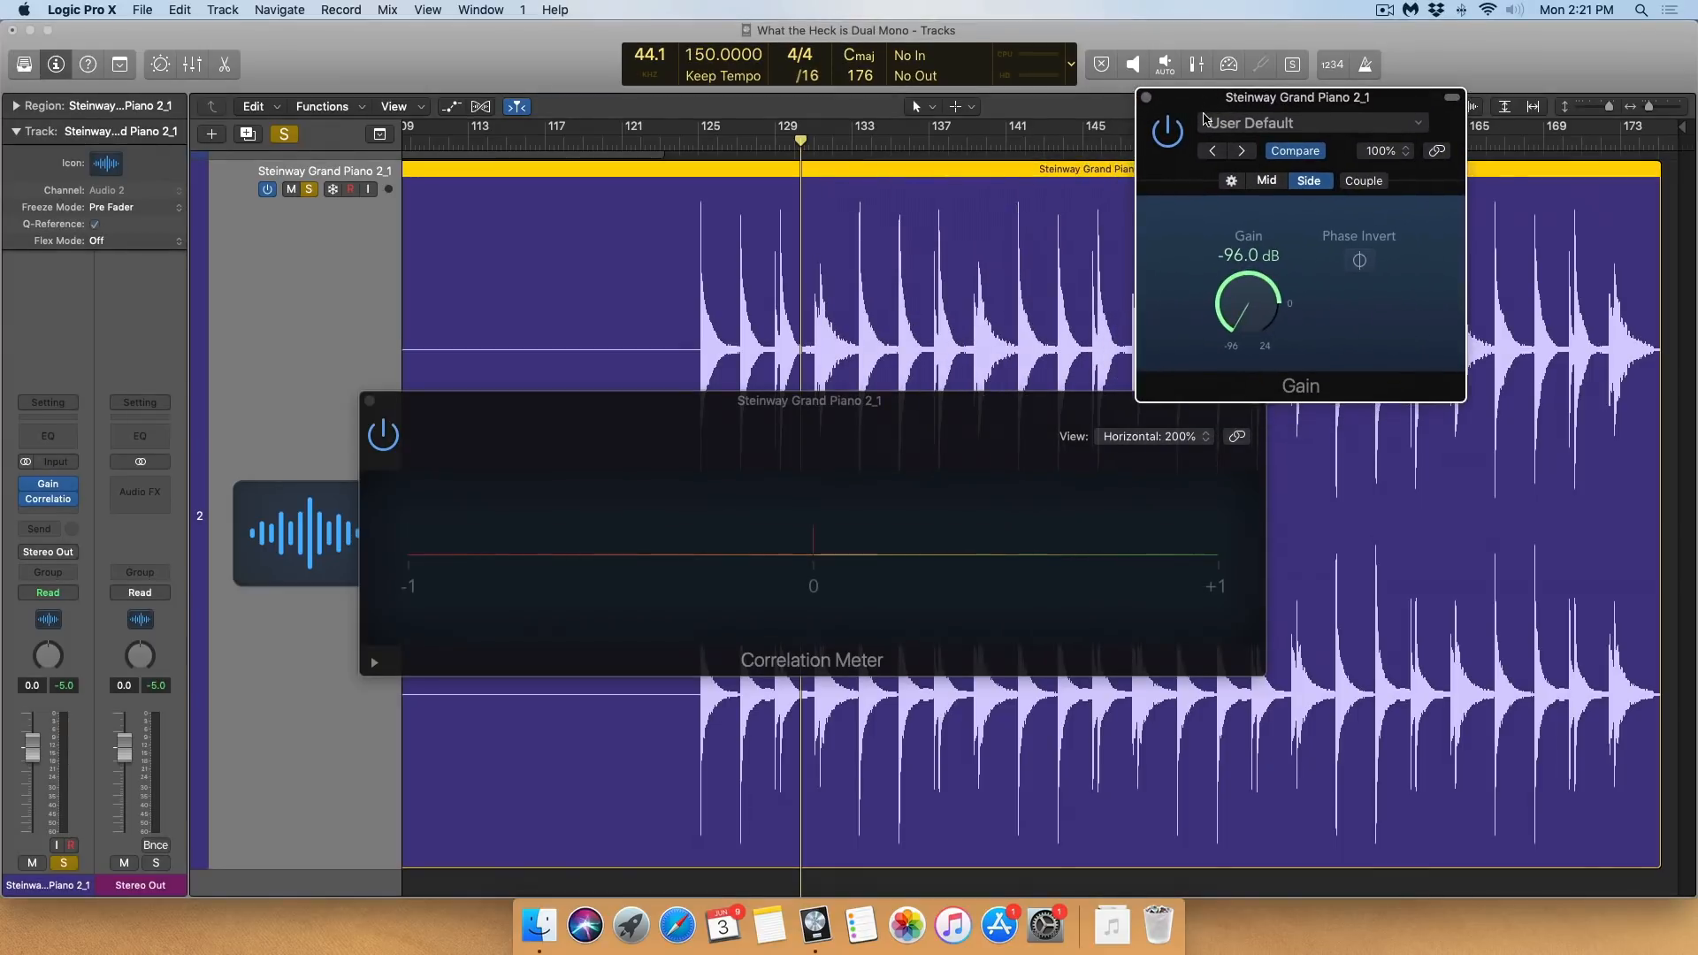
key(space)
drag(1235, 309, 1250, 176)
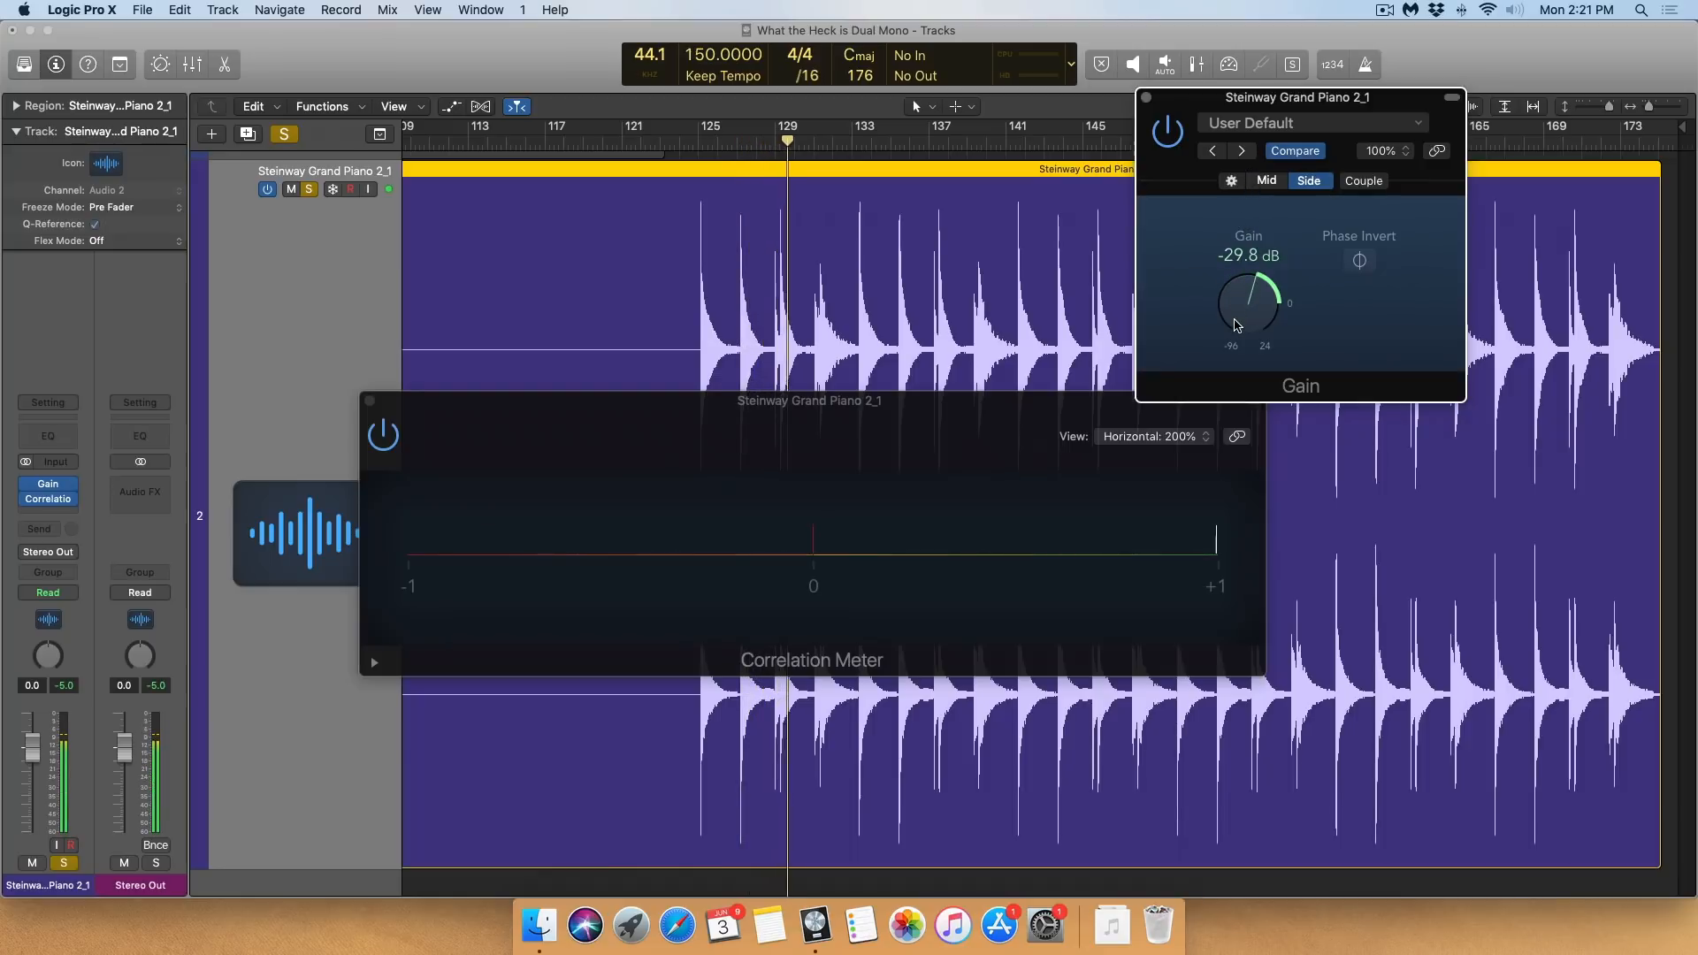
drag(1238, 313, 1246, 272)
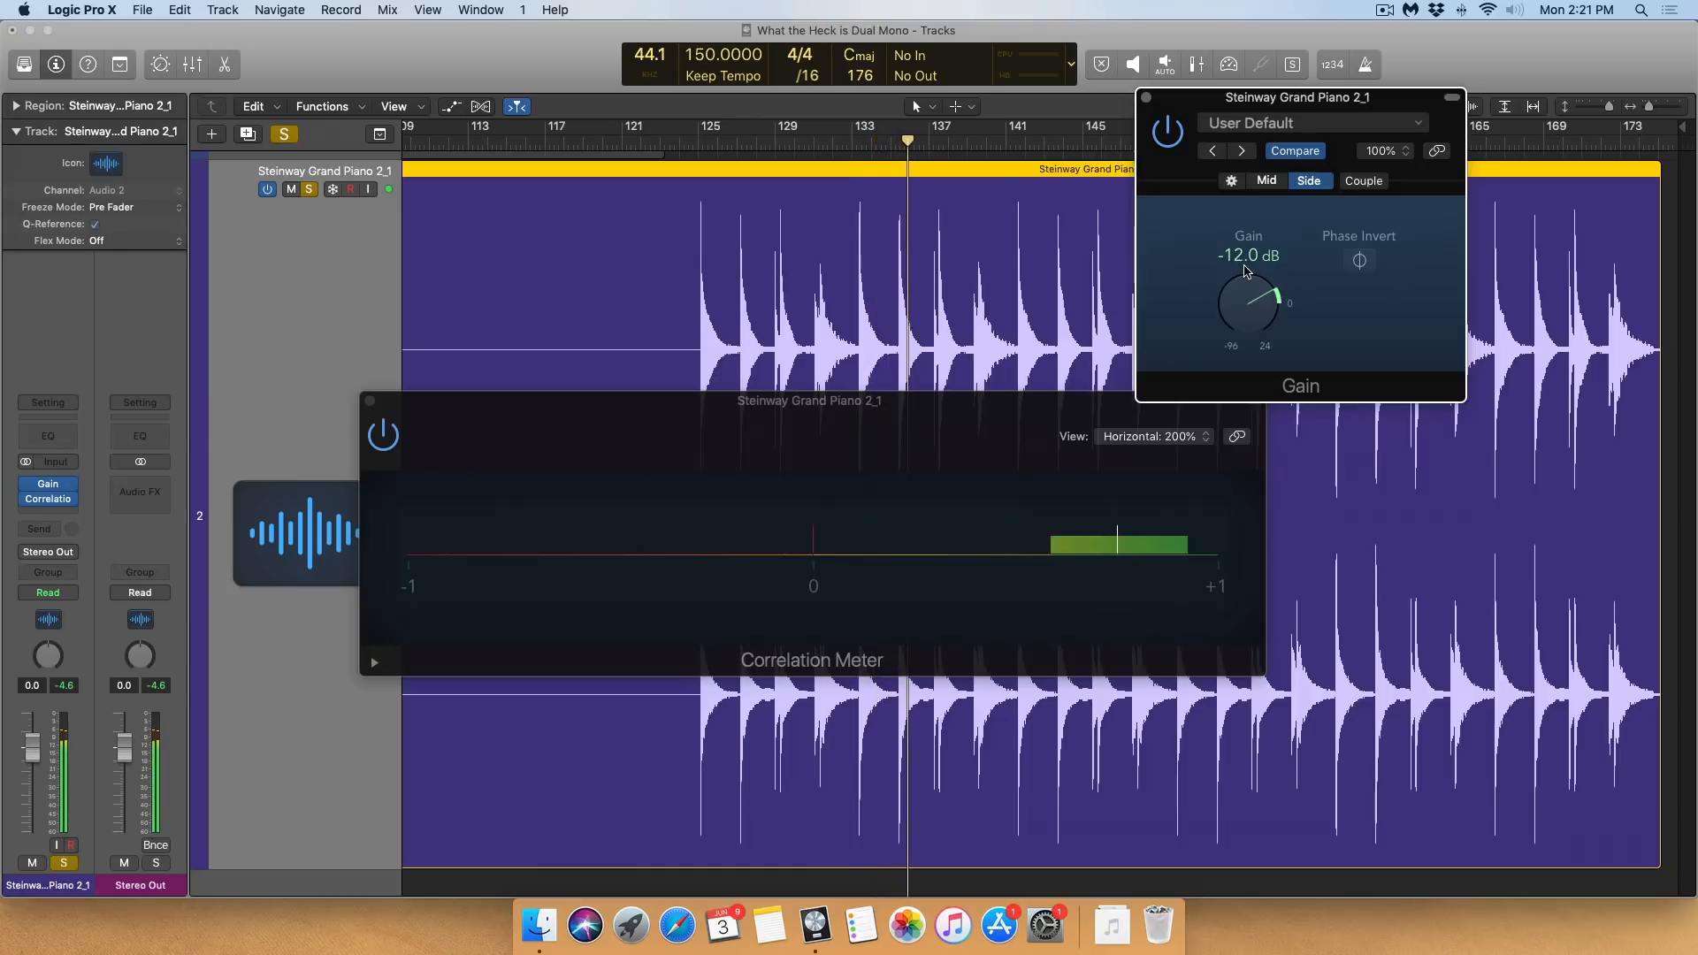